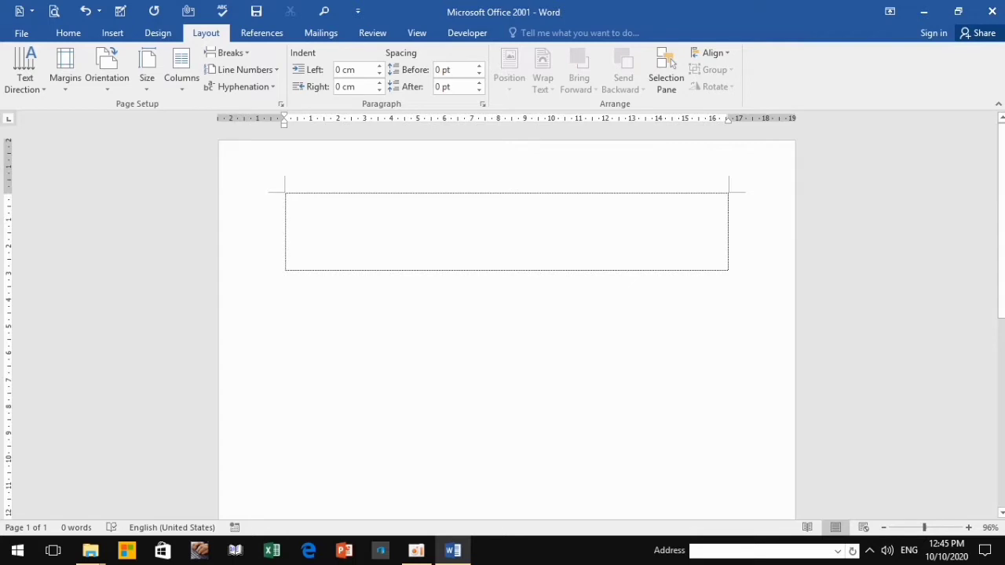
Type the Khmer word for 'receipt' into the top table cell and select it all
key(alt+shift)
text(ក)
text(ក៊)
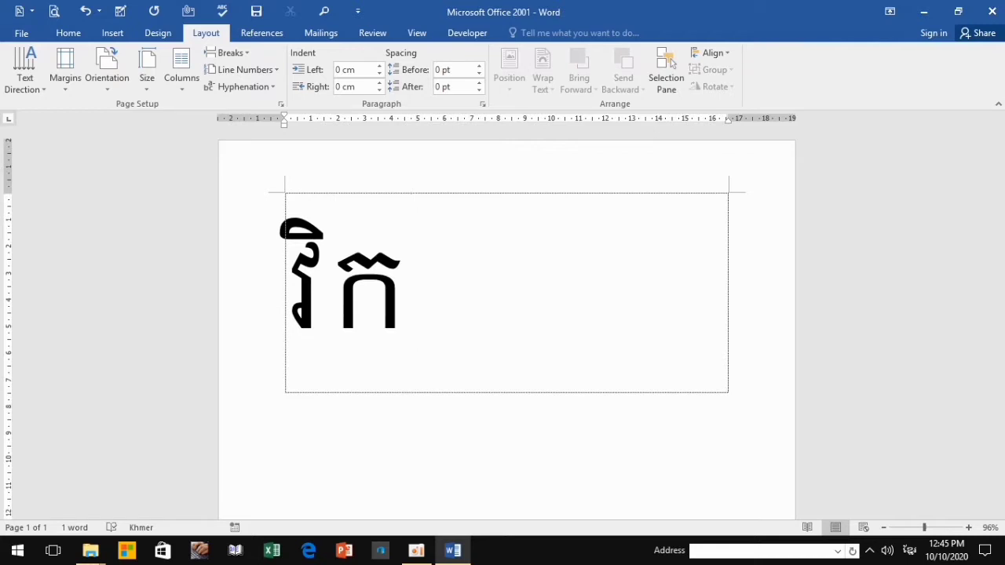
text(៍)
text(យ)
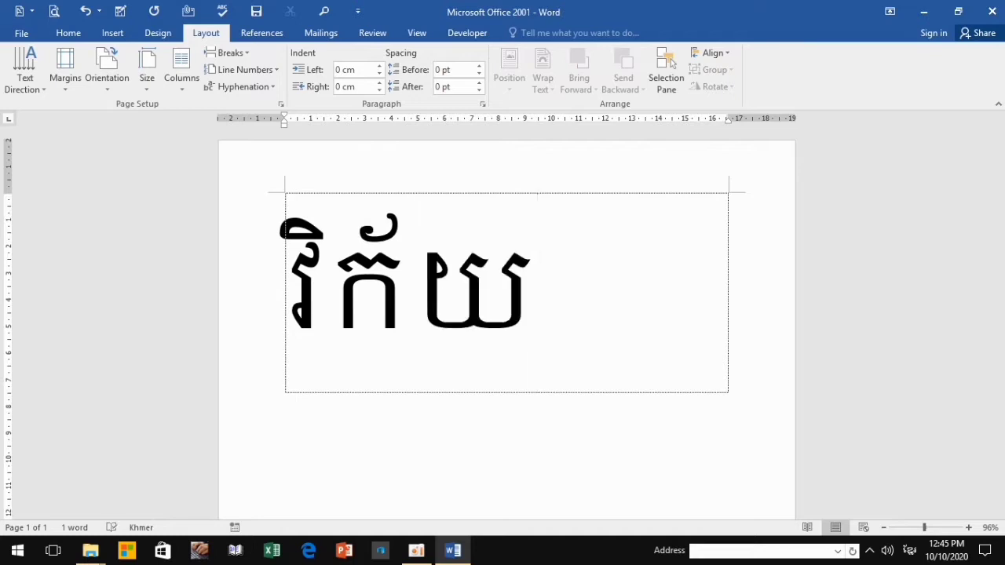
text(ប្រ)
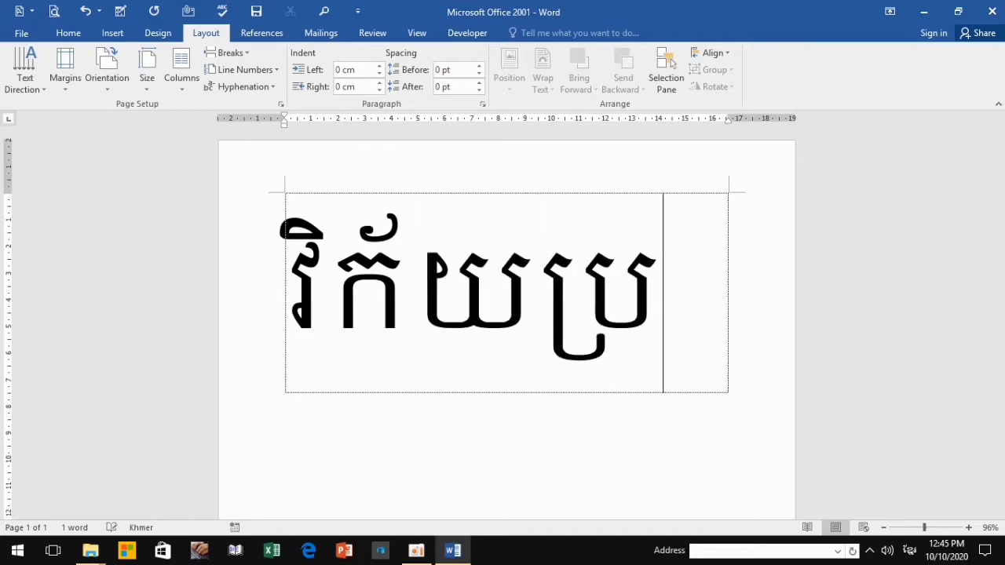
key(BackSpace)
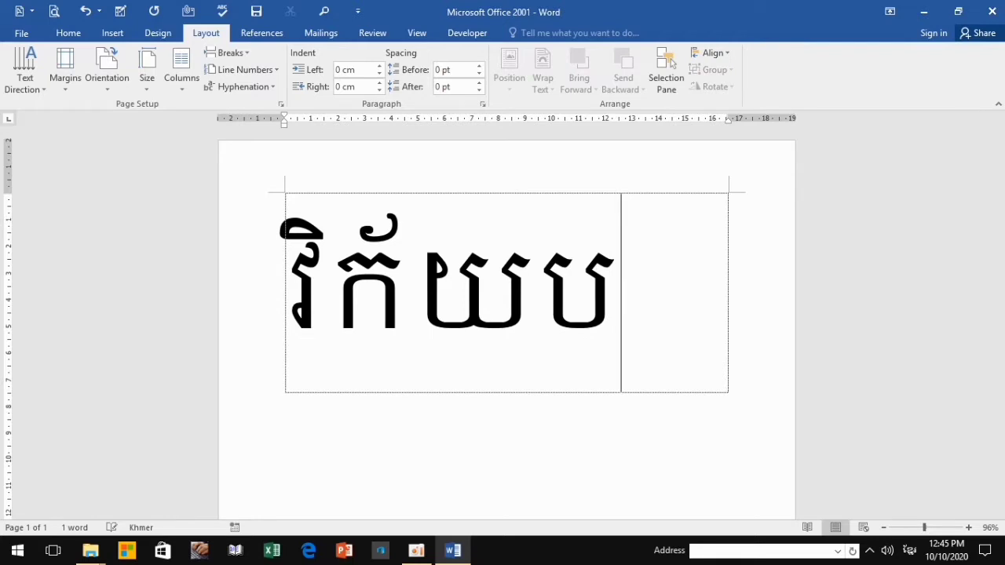
text(ត)
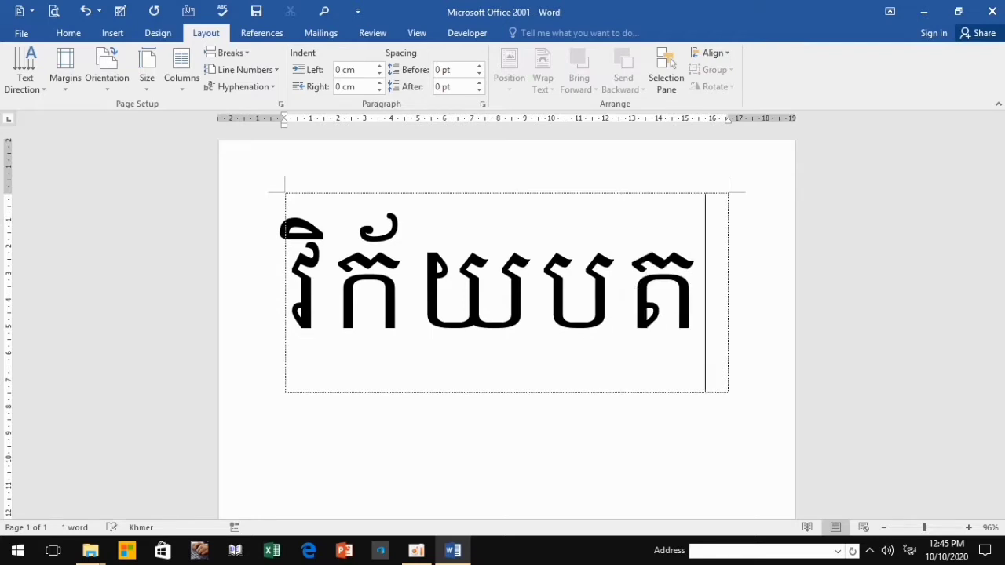
text(្រ)
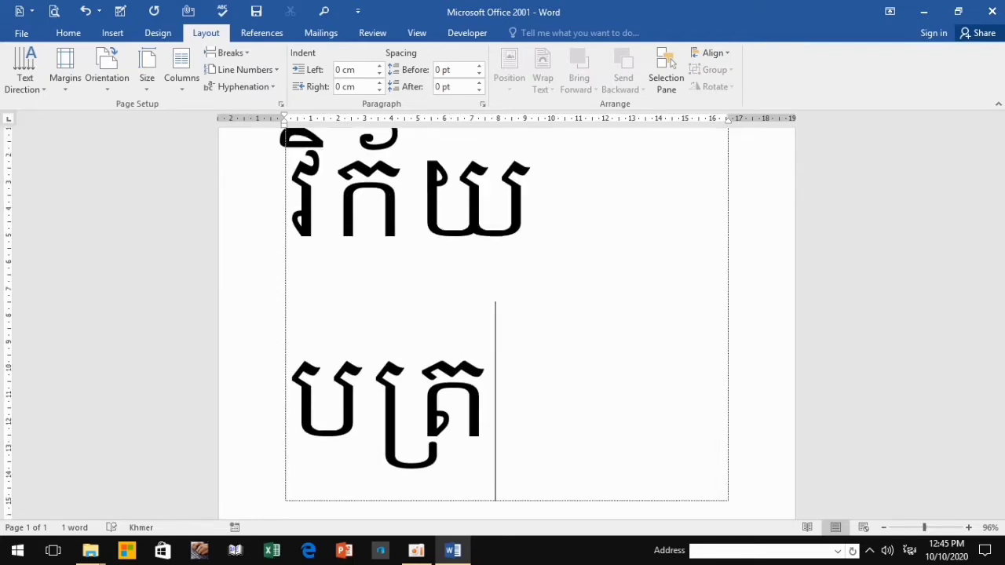
scroll(506, 322, up, 2)
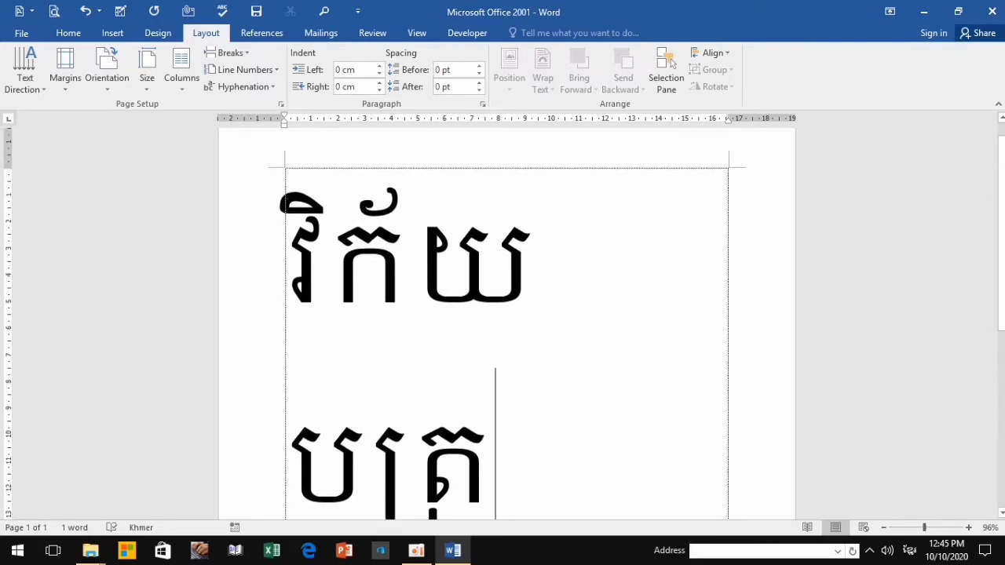
key(ctrl+a)
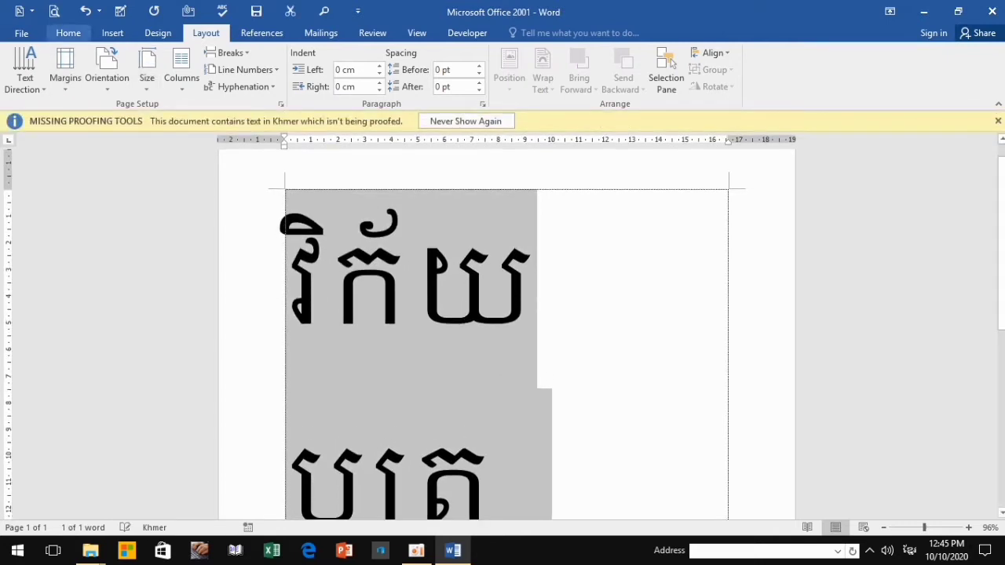
Set the Khmer title in Khmer OS Muol Light and shrink it toward 24 pt
click(68, 33)
click(183, 59)
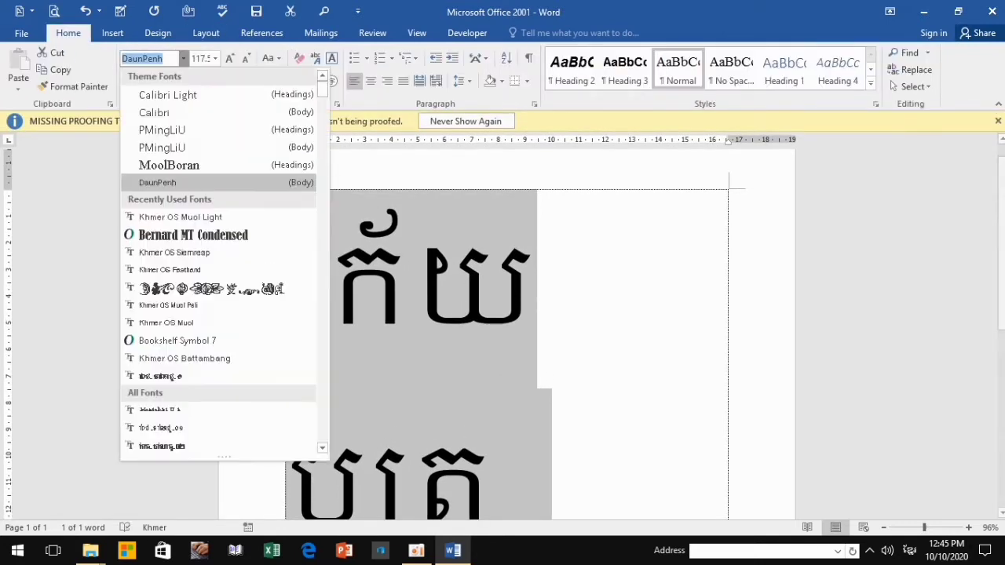
click(180, 217)
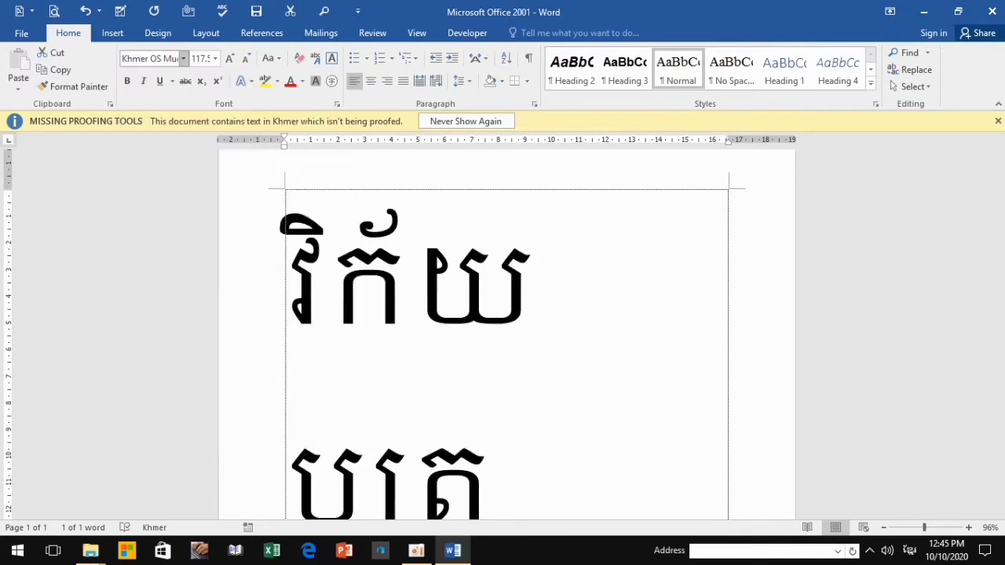
click(245, 58)
click(245, 58)
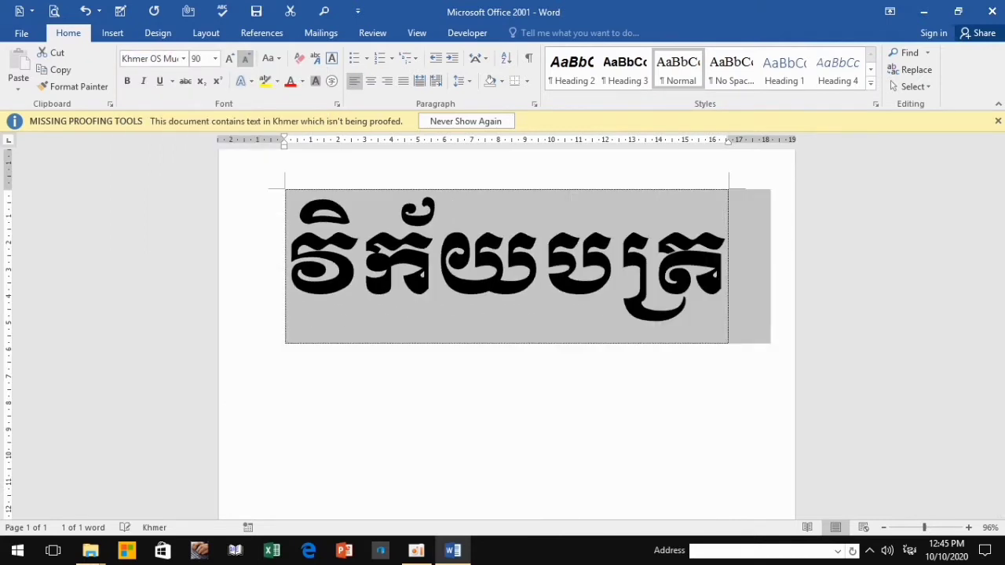
click(245, 58)
click(245, 58)
click(245, 58)
click(245, 58)
click(245, 59)
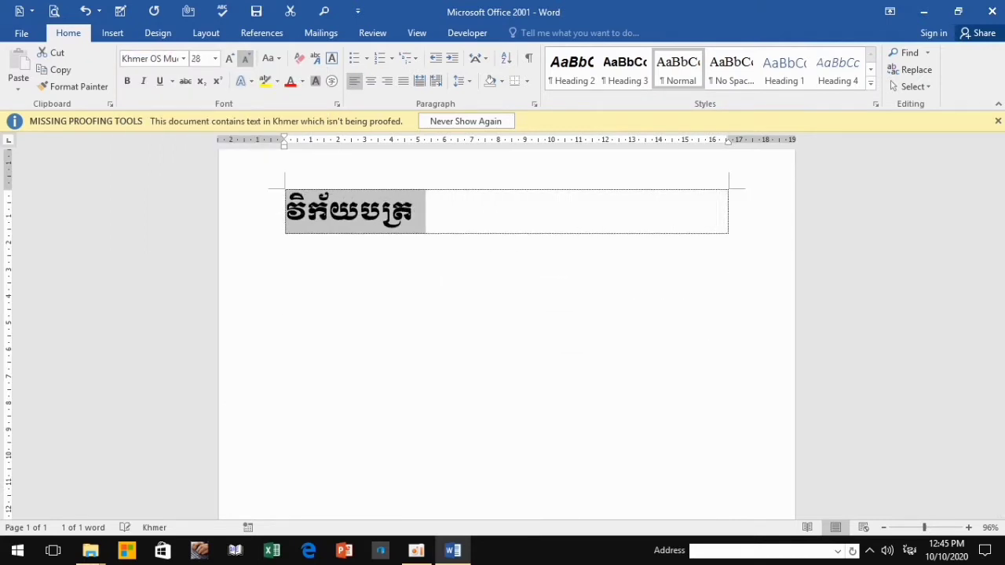
click(245, 58)
click(245, 58)
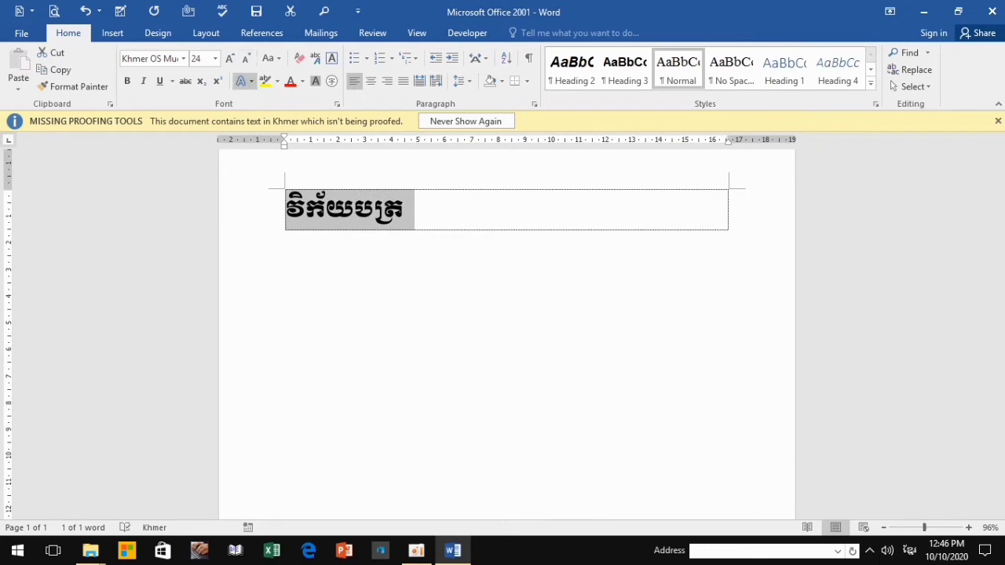
Centre the Khmer title in its box and reduce it to 14 pt
click(371, 81)
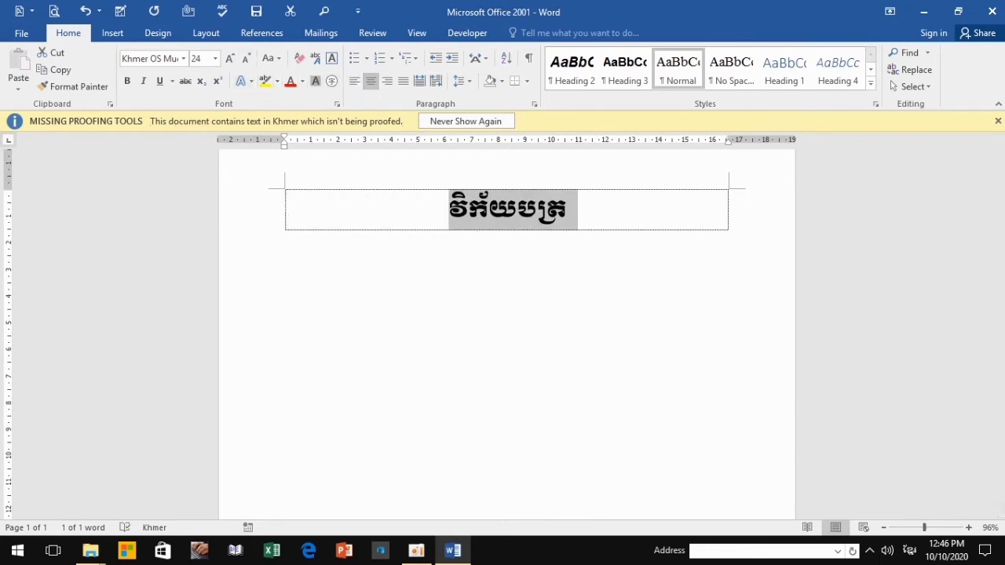
click(245, 60)
click(245, 59)
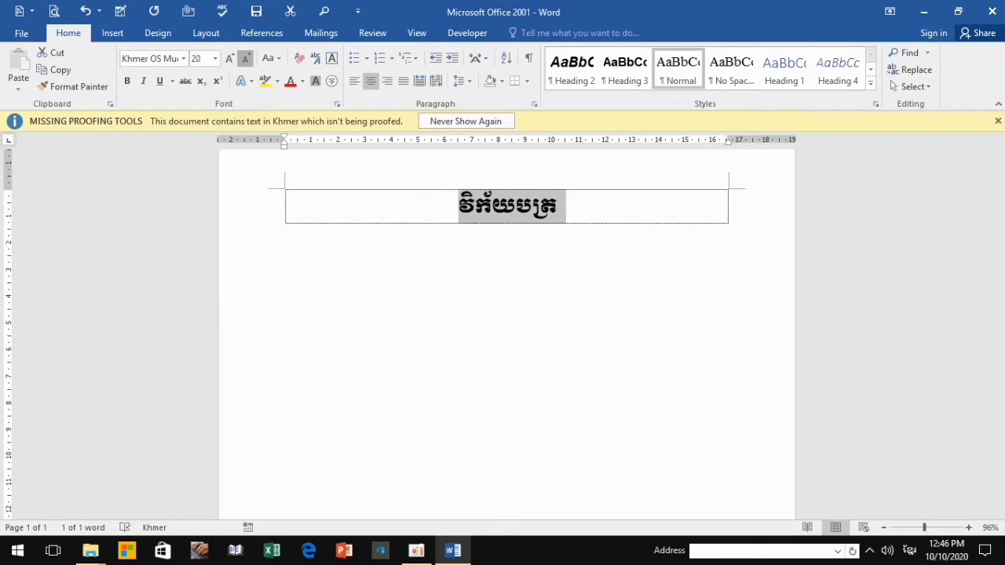
click(245, 59)
click(245, 60)
click(245, 60)
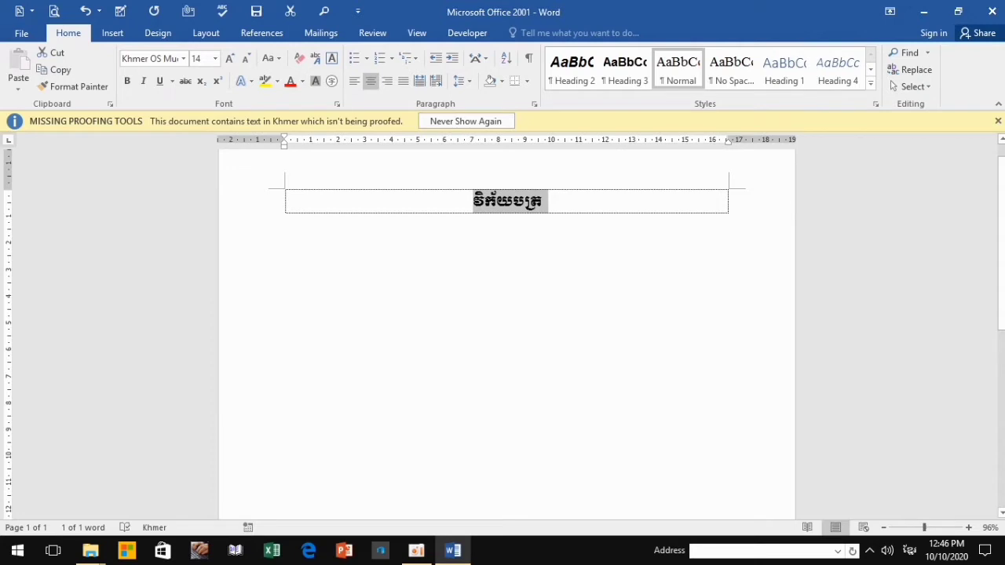
click(542, 201)
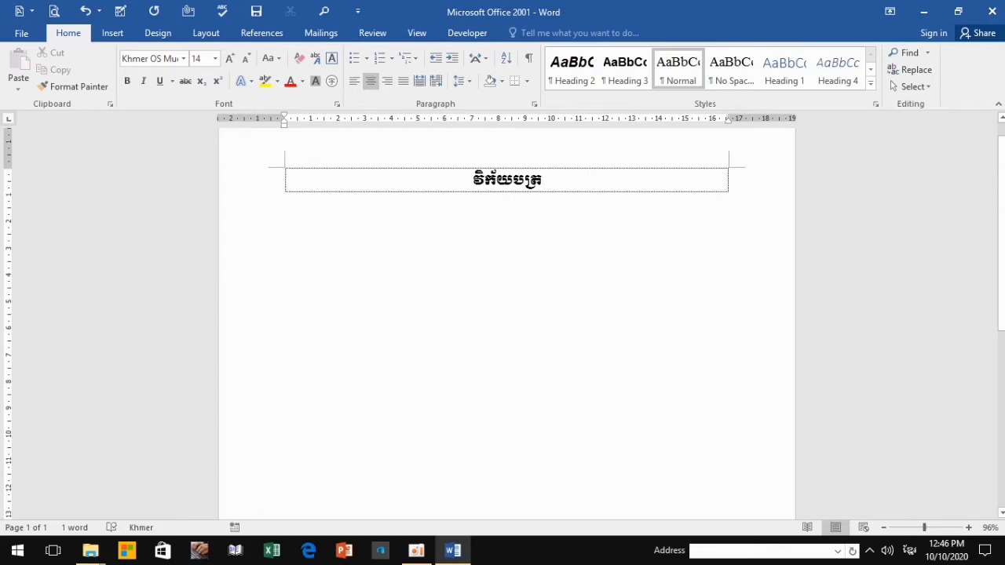
Insert the missing subscript ្ក into the Khmer title to correct its spelling
click(495, 180)
text(្)
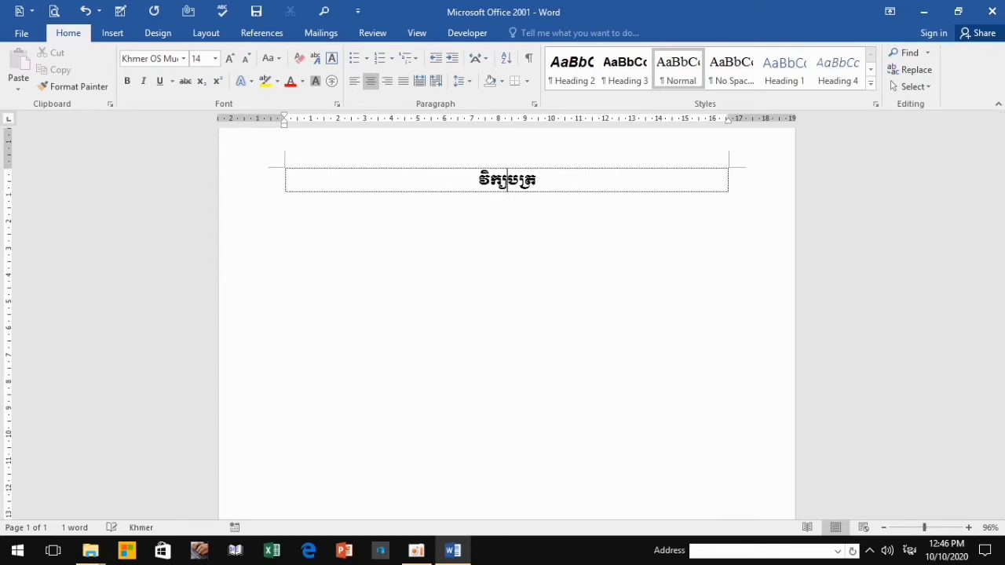
text(ក)
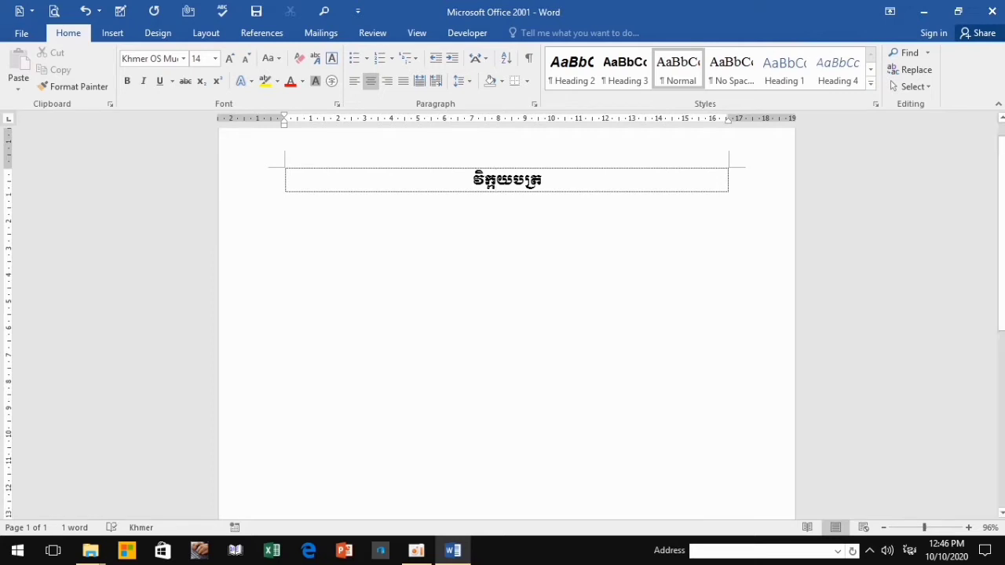
click(541, 180)
Add a row beneath the title and type RECEIPT in English
key(Tab)
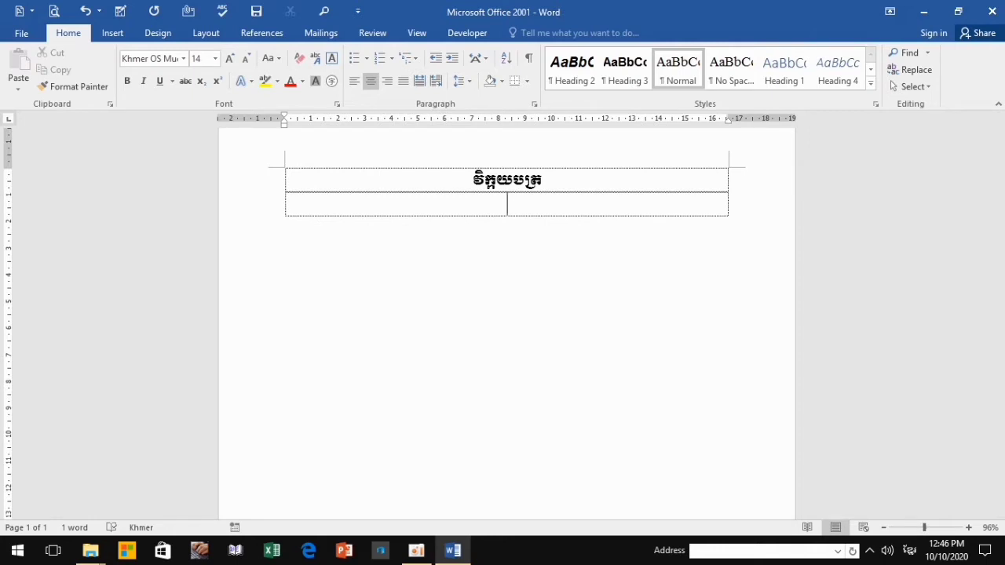
key(alt+shift)
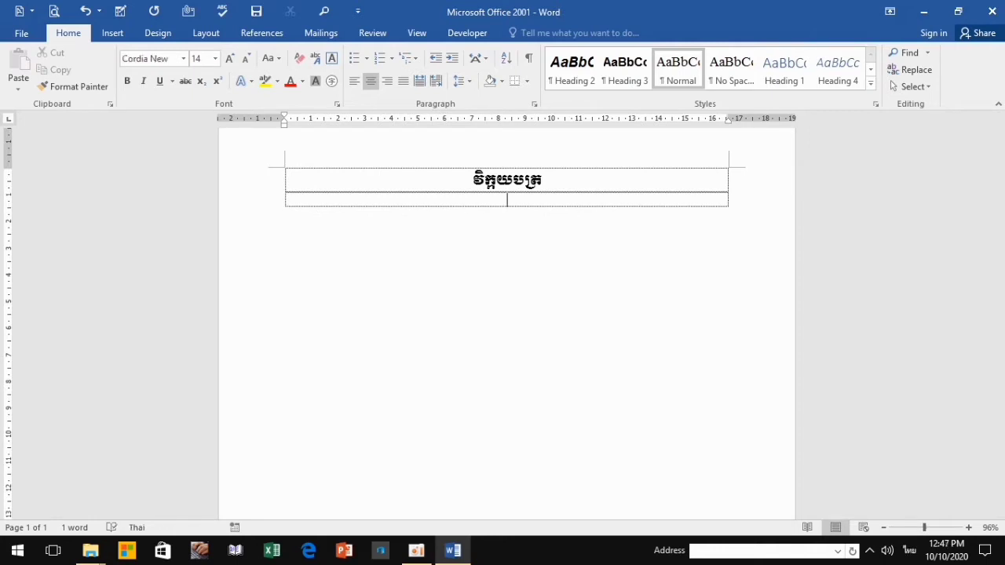
text(ฯฎ)
key(BackSpace)
key(BackSpace)
key(alt+shift)
text(RE)
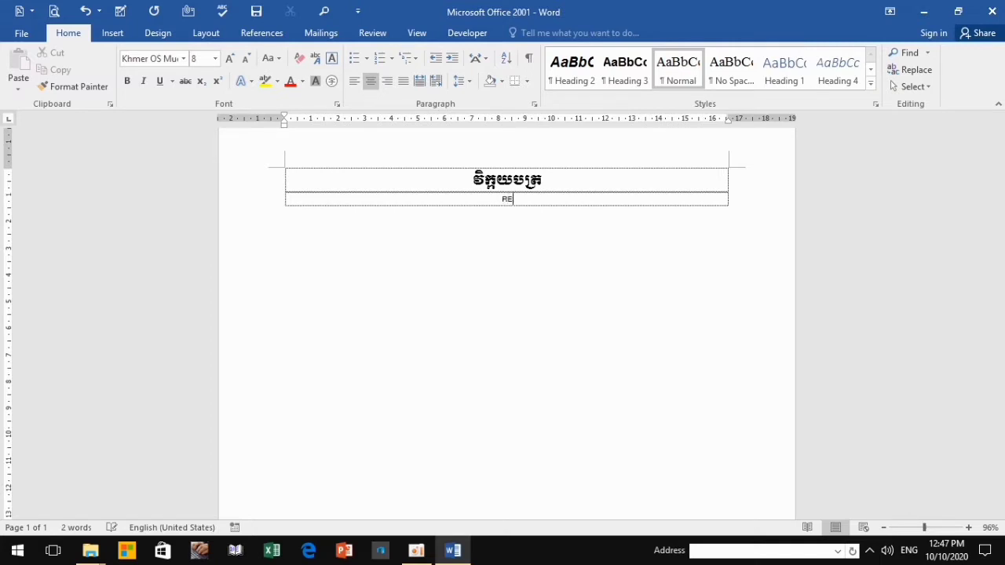
text(C)
text(E)
text(IPT)
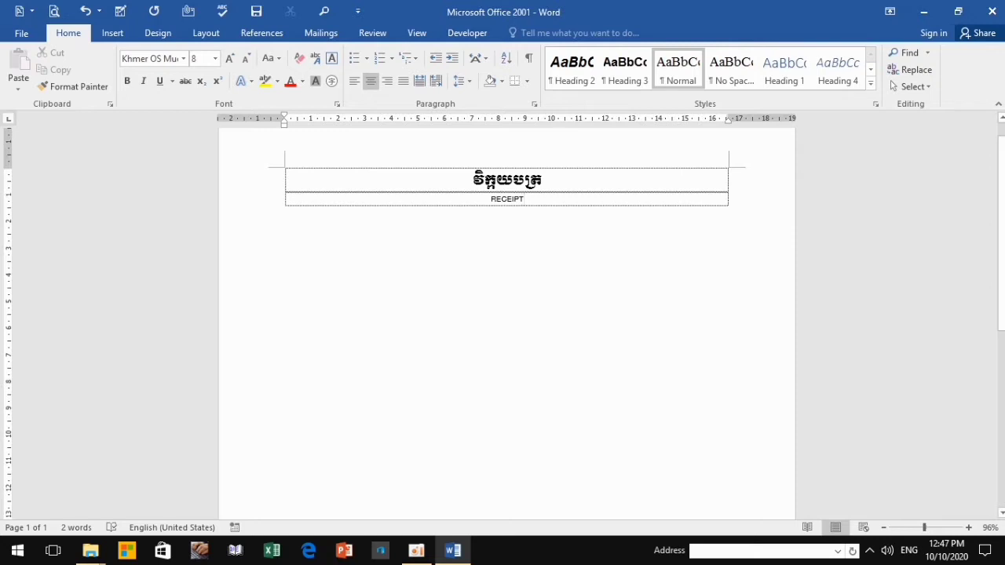
drag(525, 198, 490, 199)
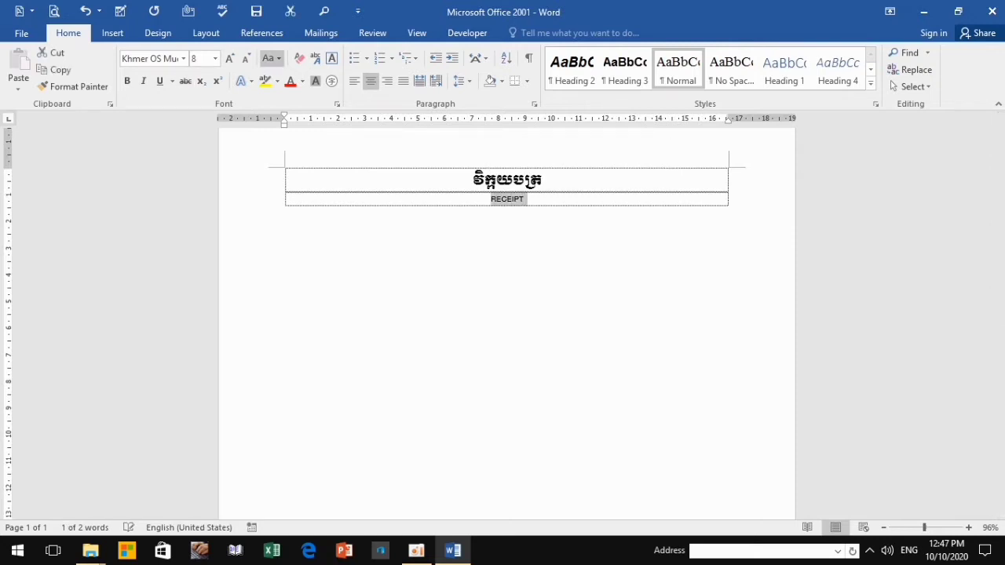
click(229, 58)
click(229, 58)
click(230, 58)
click(229, 58)
click(230, 58)
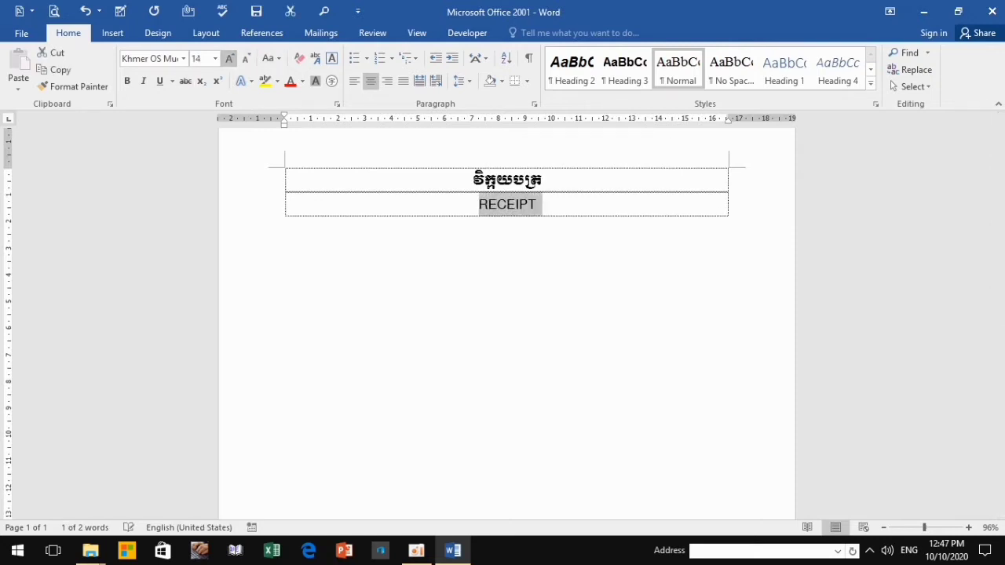
click(229, 58)
drag(543, 180, 472, 180)
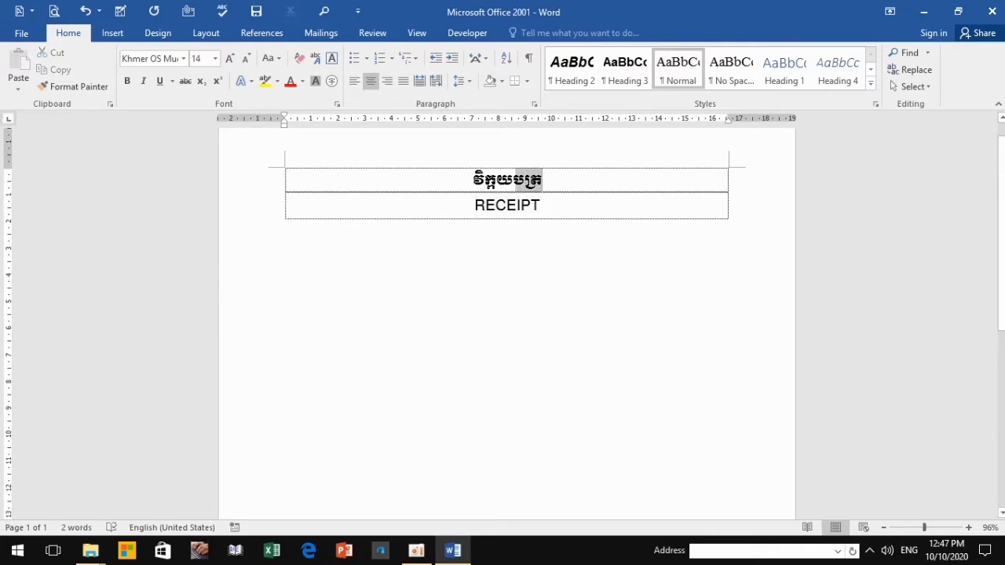
click(290, 81)
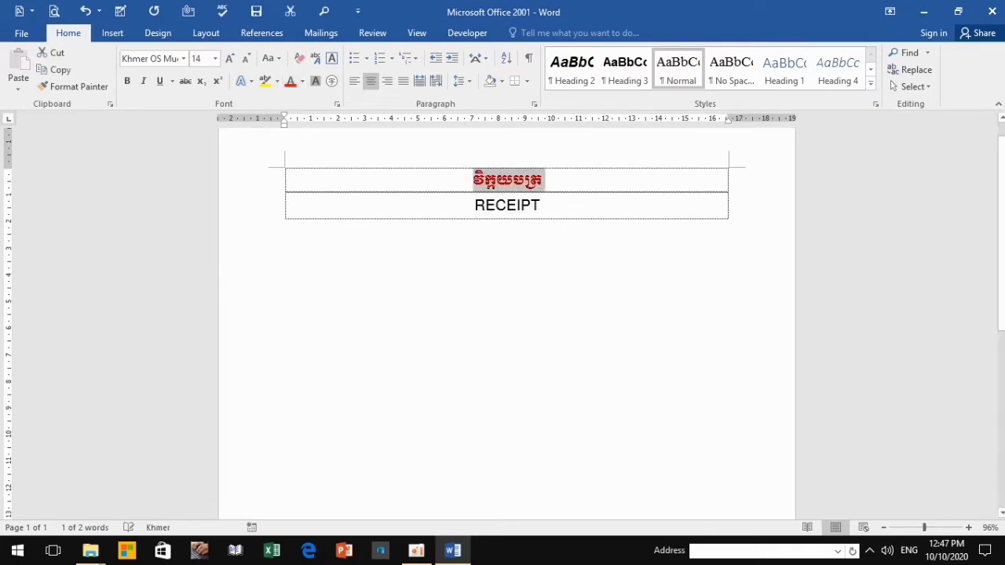
double_click(507, 205)
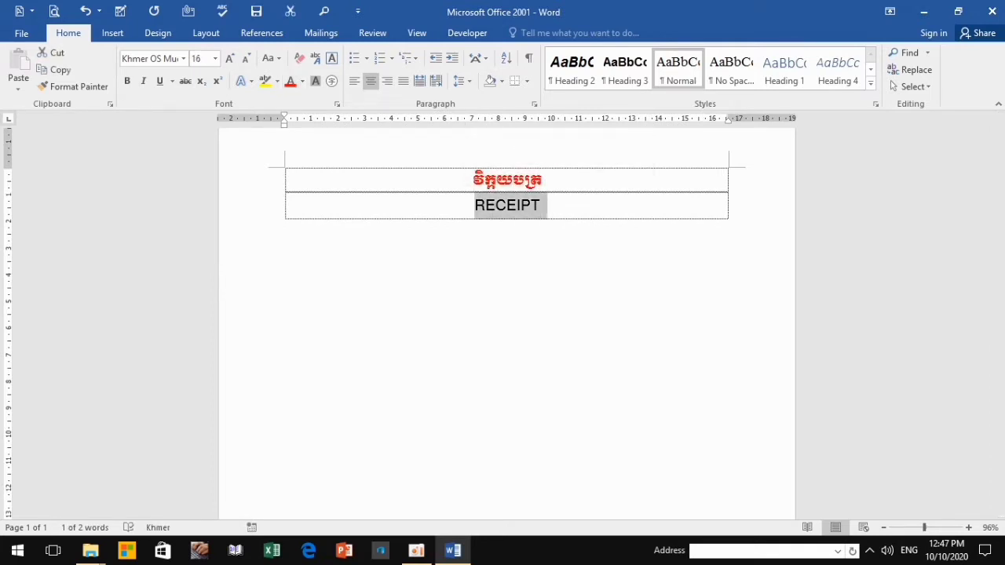
click(303, 81)
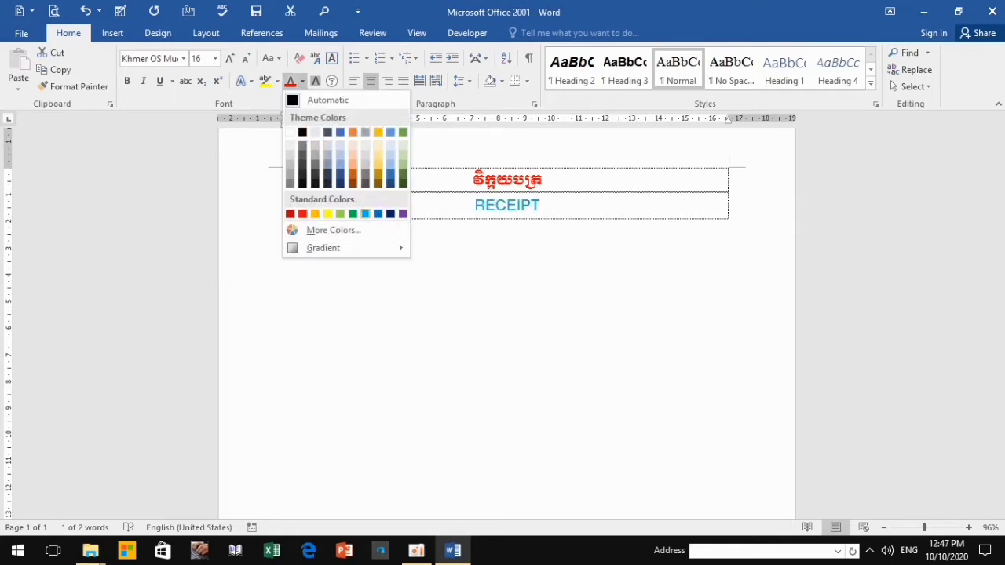
click(378, 214)
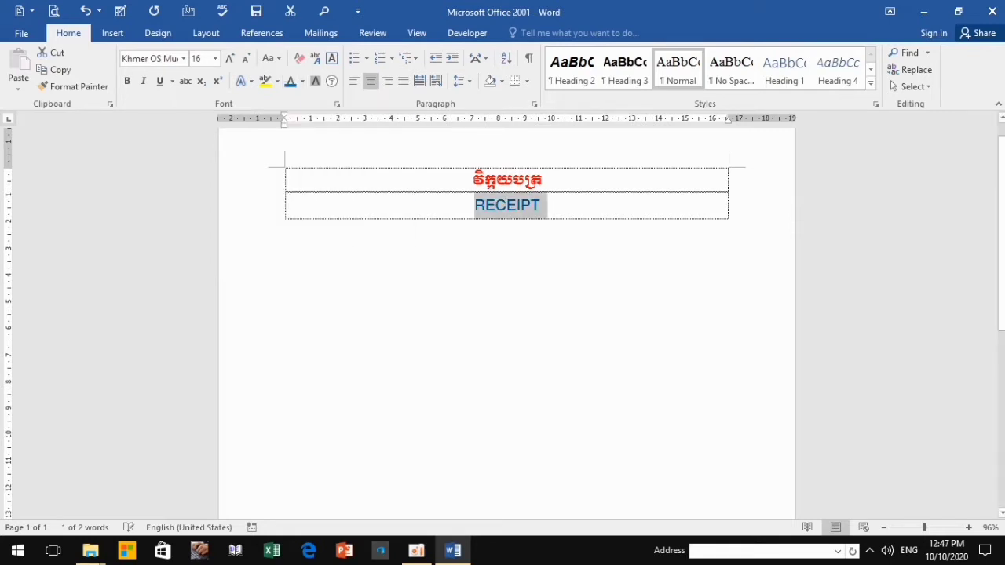
click(541, 205)
scroll(506, 314, down, 1)
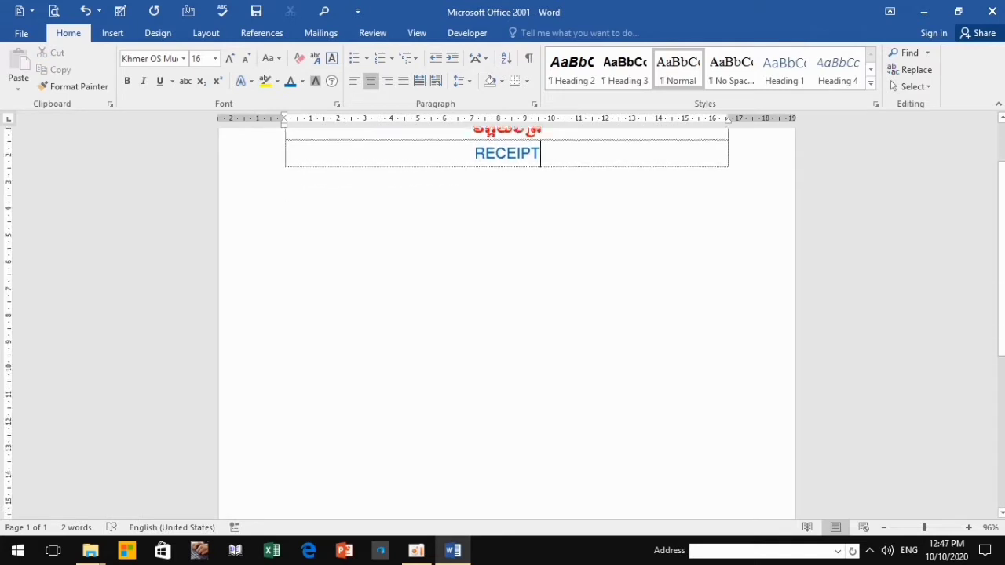
scroll(506, 314, up, 2)
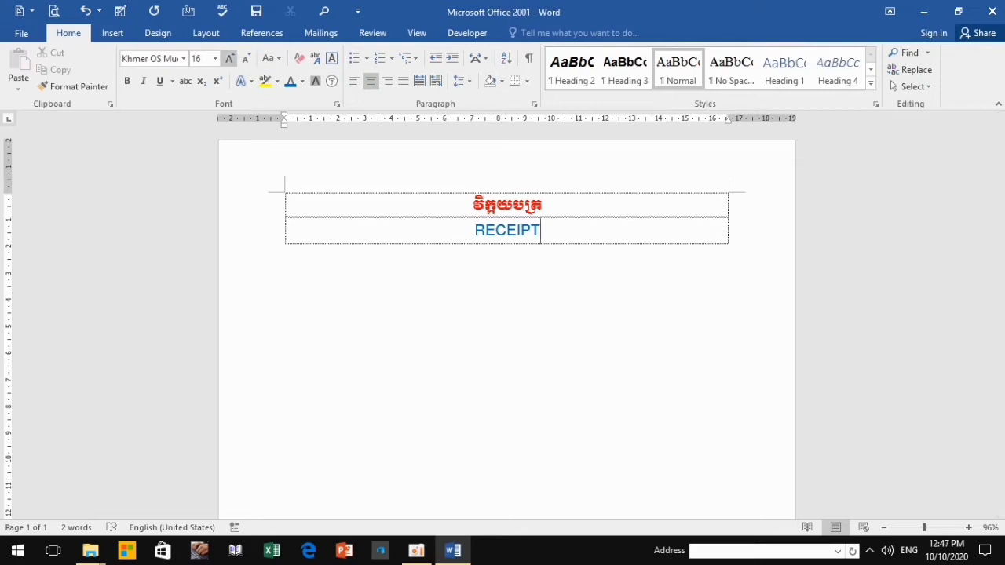
Draw a rectangle right of the header table, about 2.93 cm tall, aligned with its top
click(112, 32)
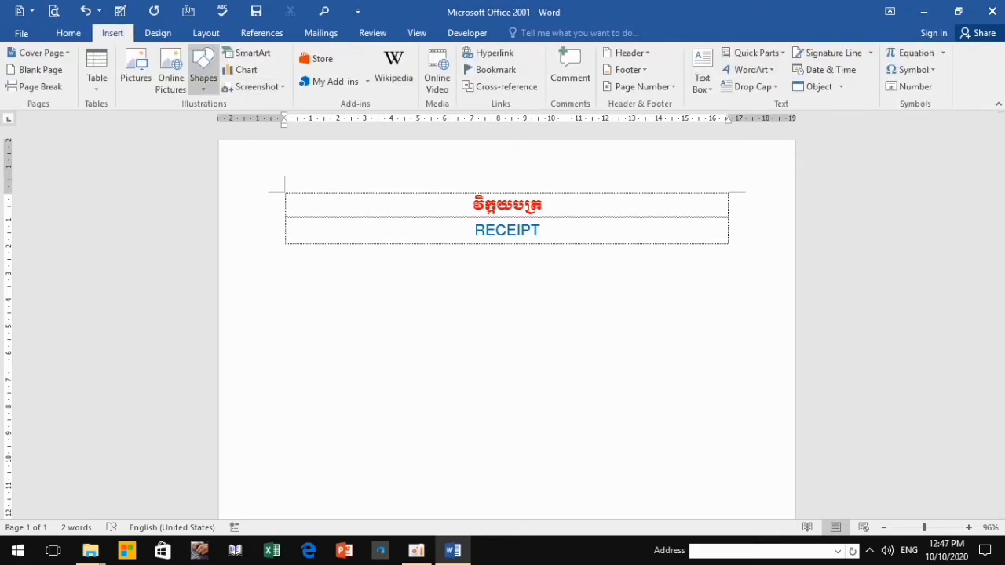
click(203, 70)
click(256, 135)
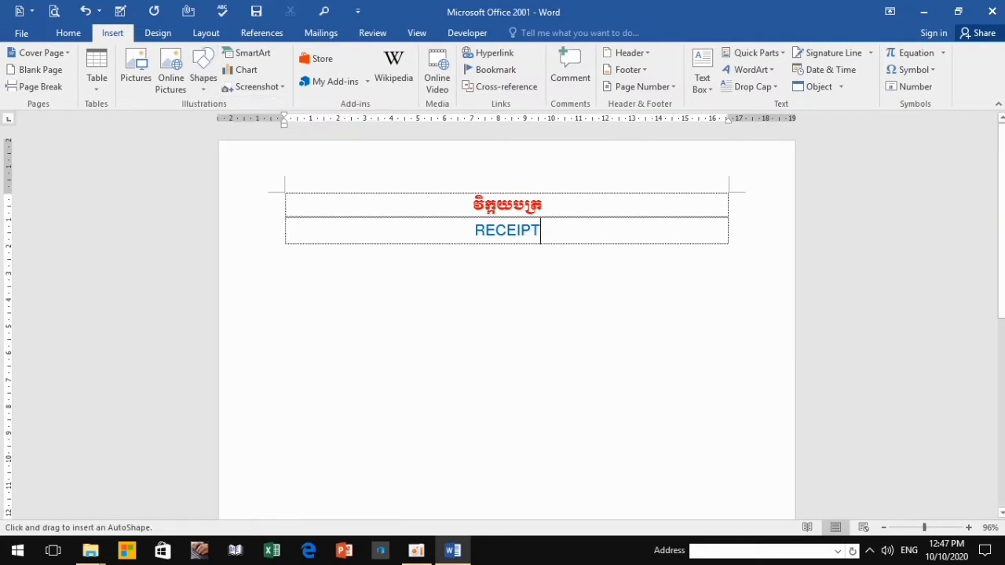
mouse_move(574, 202)
mouse_down()
mouse_move(582, 238)
mouse_move(730, 246)
mouse_up()
drag(655, 201, 655, 193)
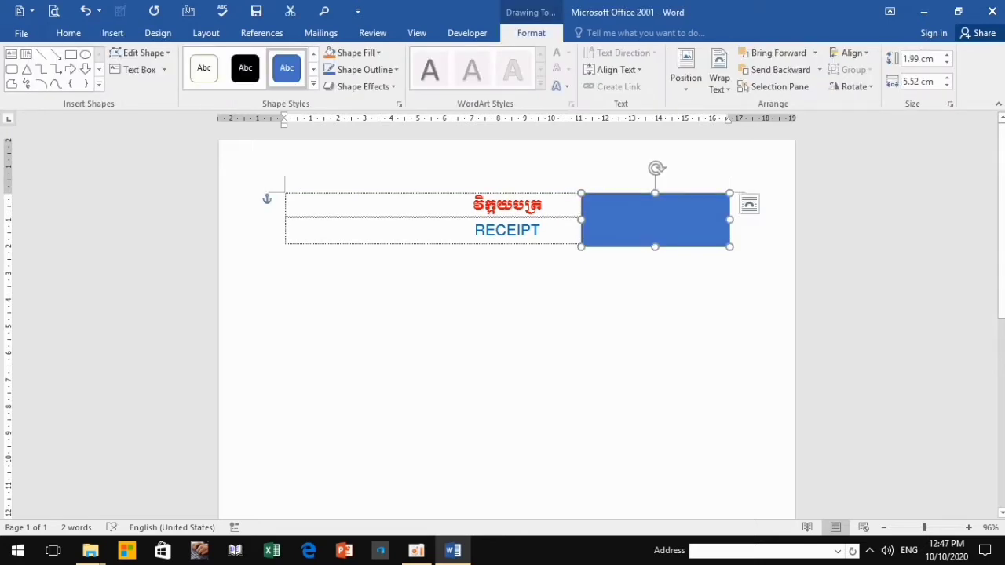
drag(655, 246, 655, 272)
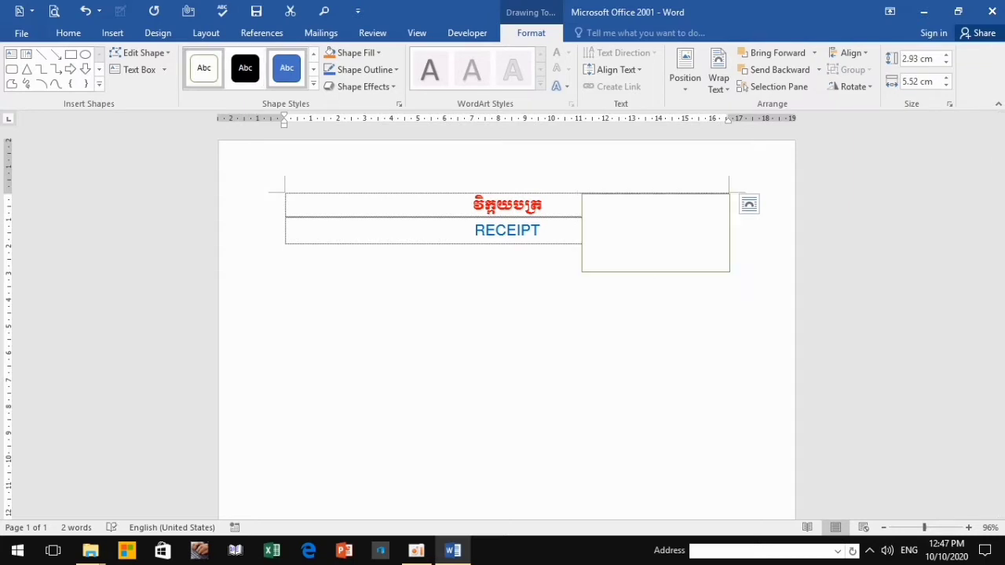
Give the rectangle a plain white style with no outline
click(204, 68)
click(365, 70)
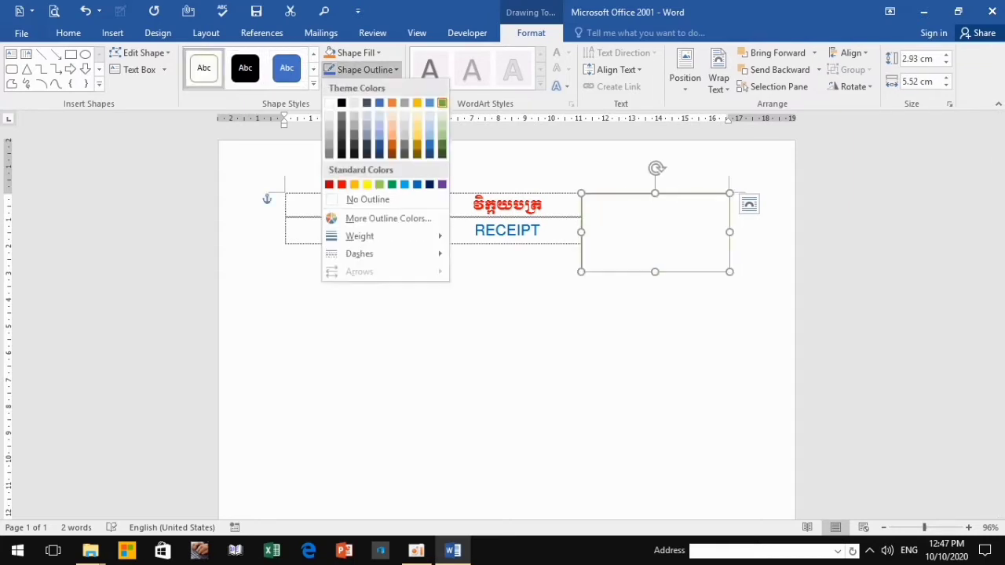
click(368, 200)
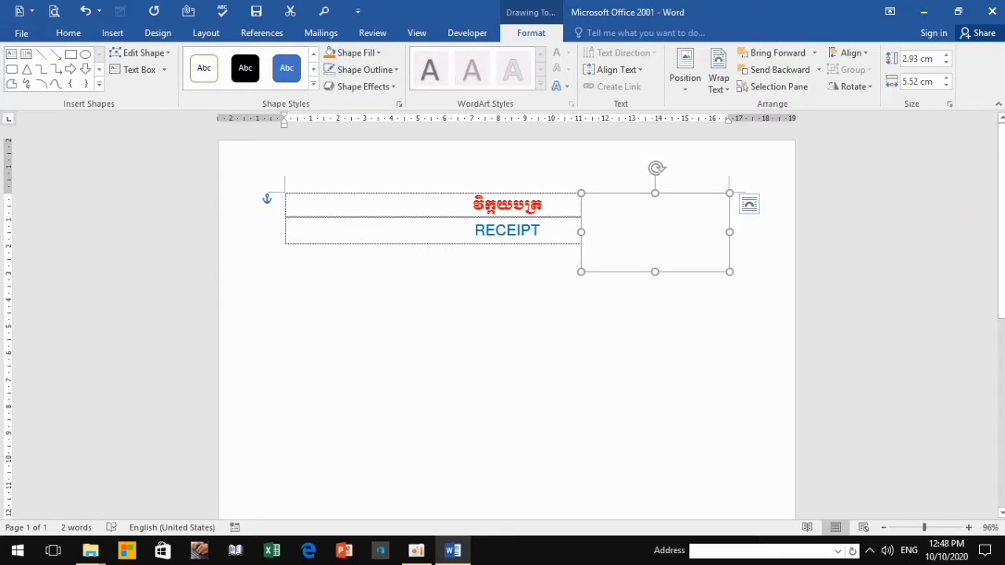
Type the Khmer number label លេខ/ inside the box
click(655, 232)
text(le)
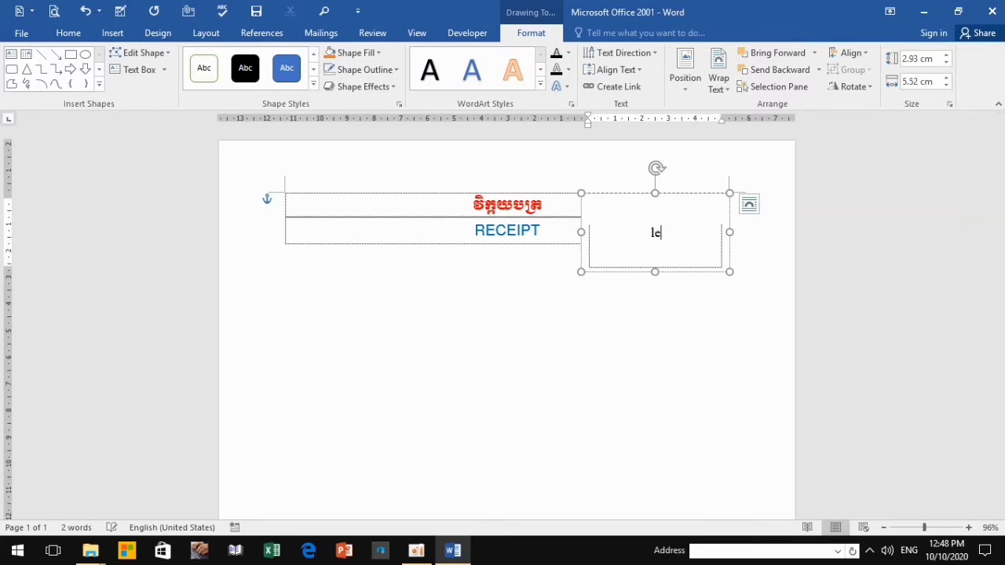
text(x)
key(BackSpace)
key(BackSpace)
key(BackSpace)
key(alt+shift)
text(ល)
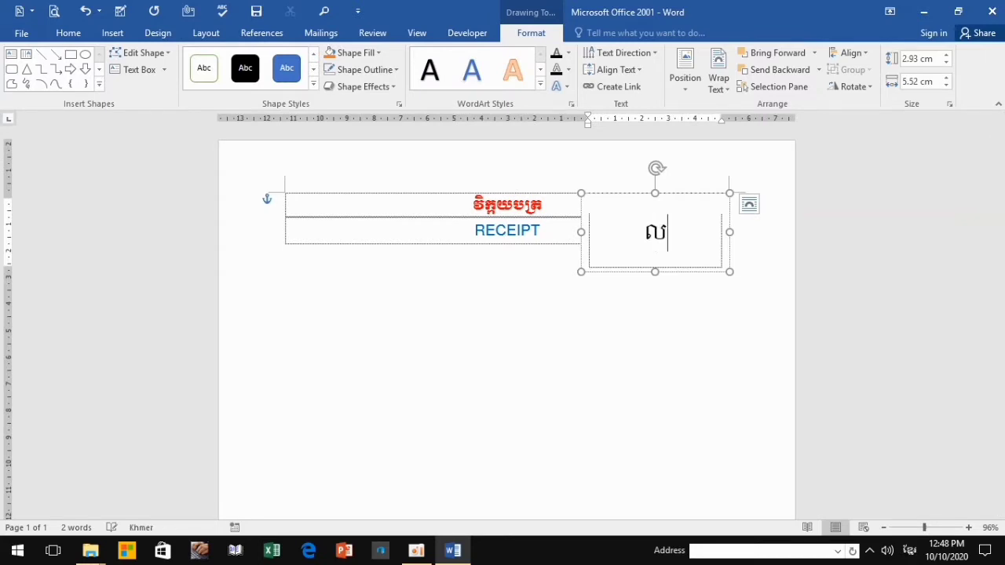
text(េខ)
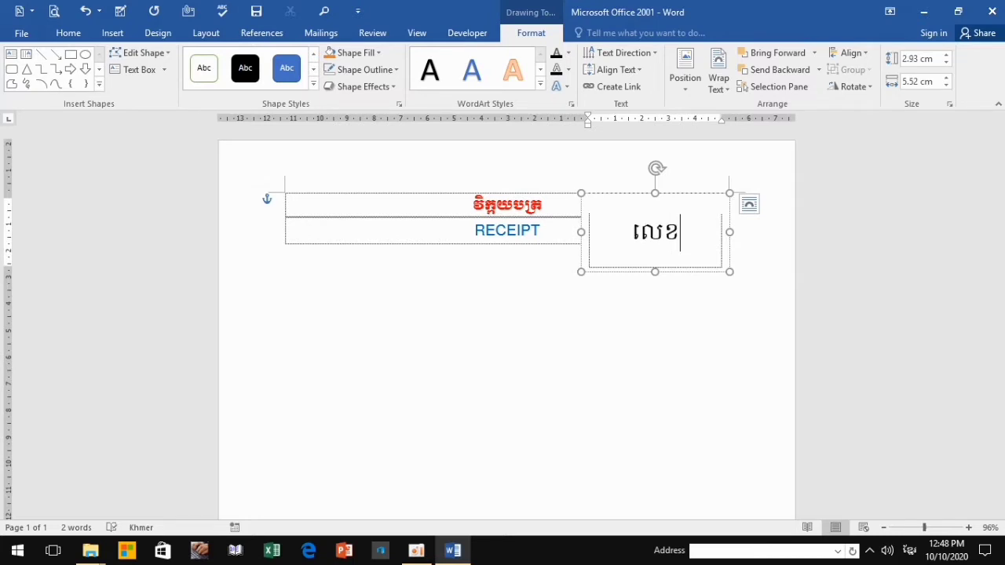
text(/)
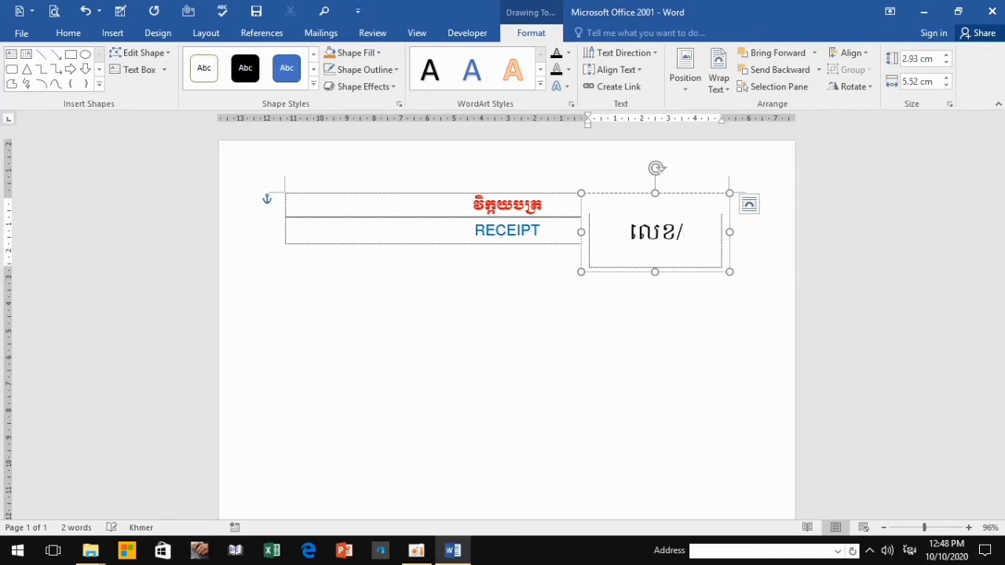
Complete the label with №, a Khmer colon and a dotted blank line
key(alt+shift)
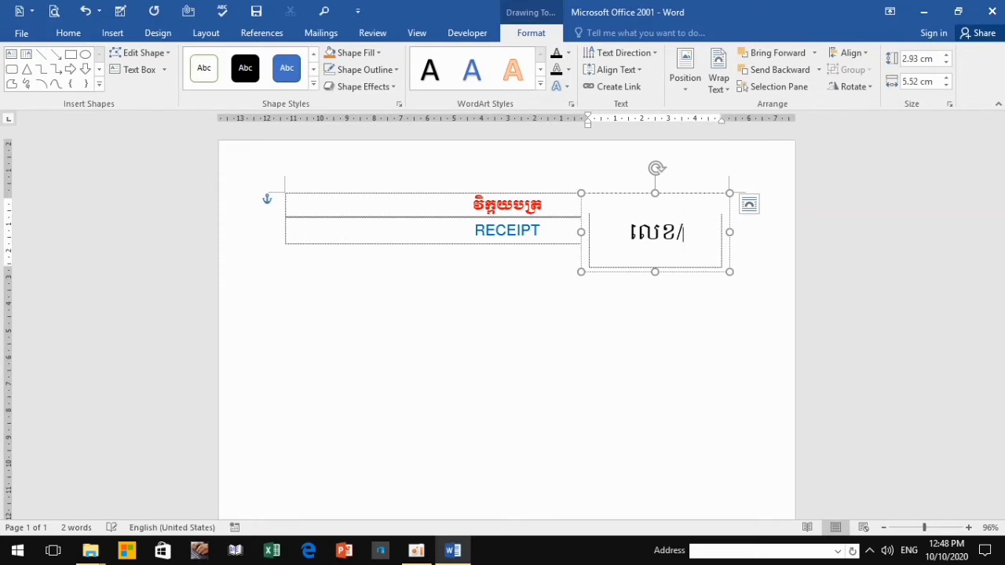
key(alt+shift)
key(alt+shift)
text(N)
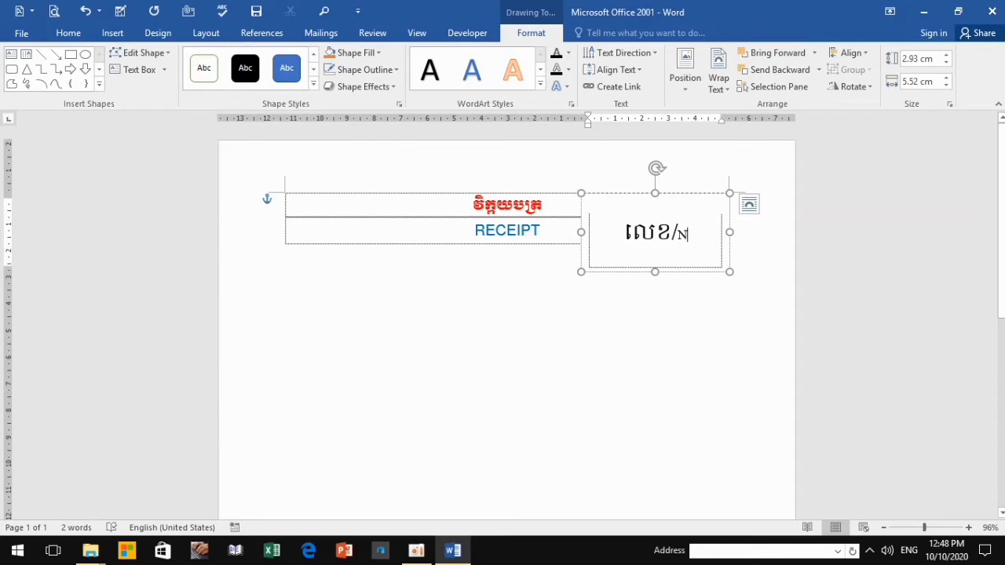
text(o)
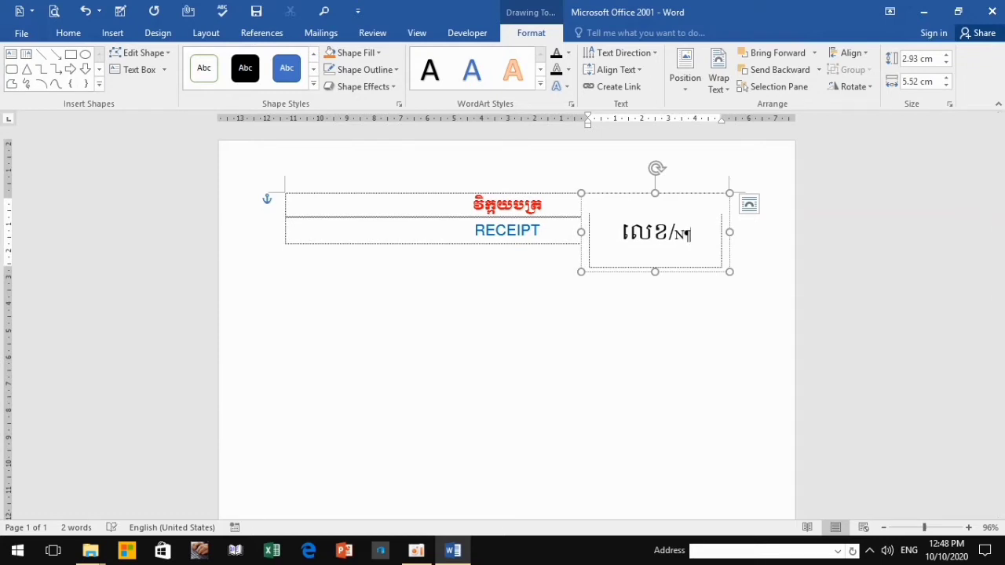
text(:)
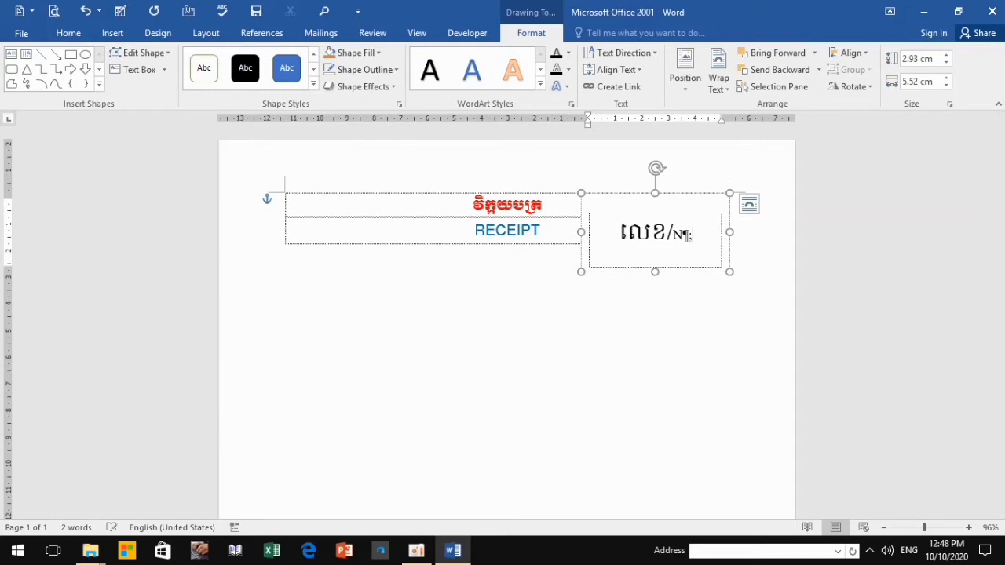
key(BackSpace)
key(BackSpace)
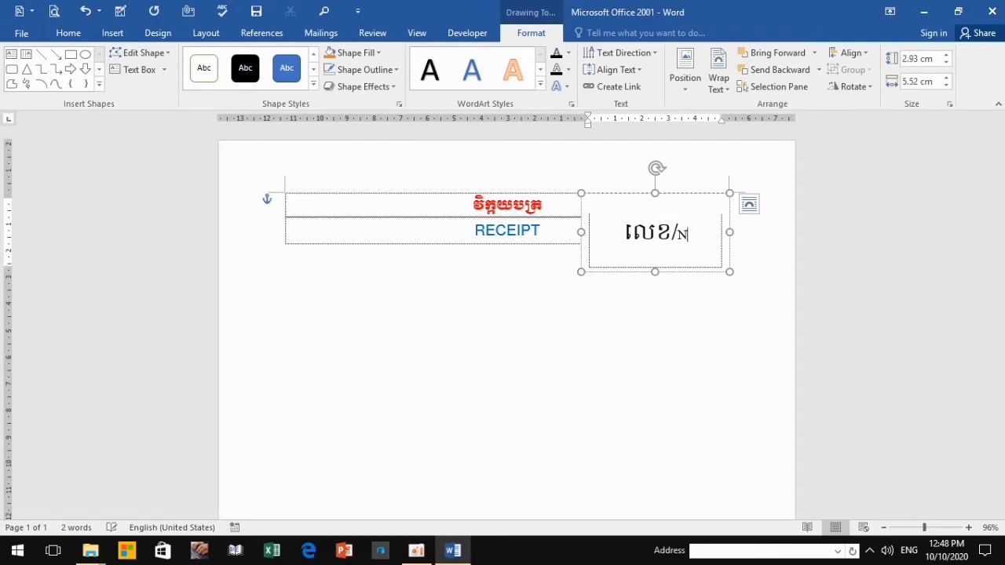
key(alt+shift)
text(៖)
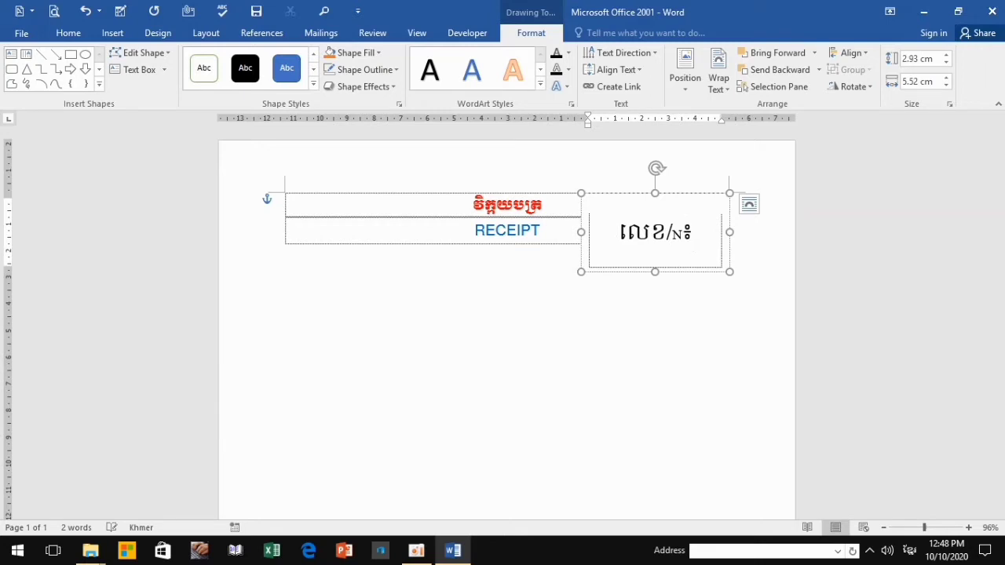
text(។។)
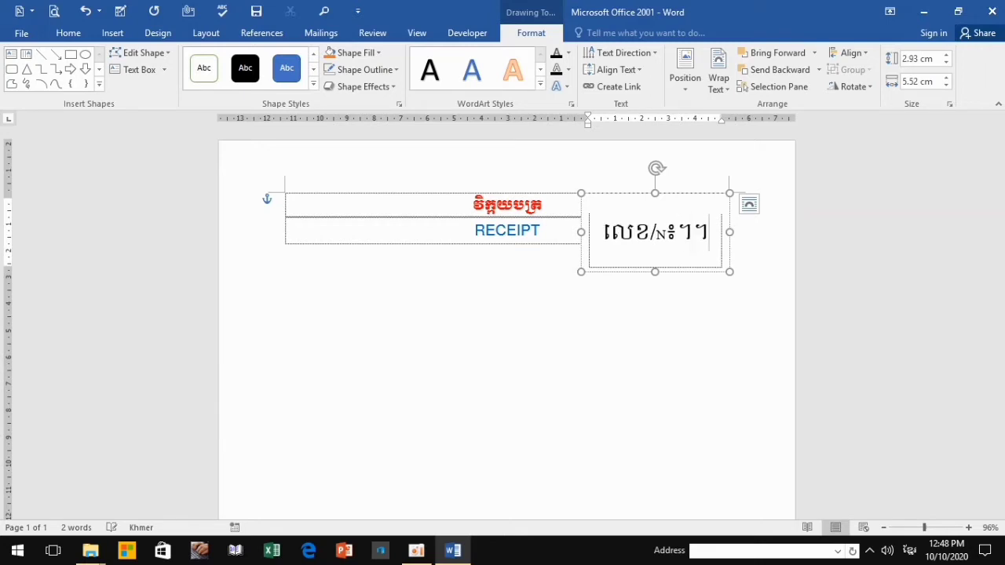
key(BackSpace)
key(BackSpace)
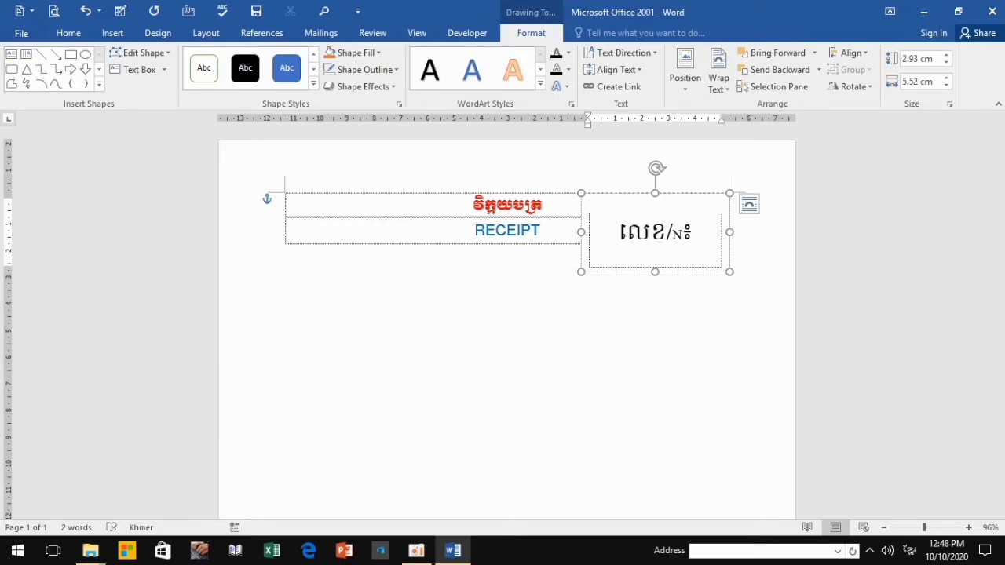
text(......)
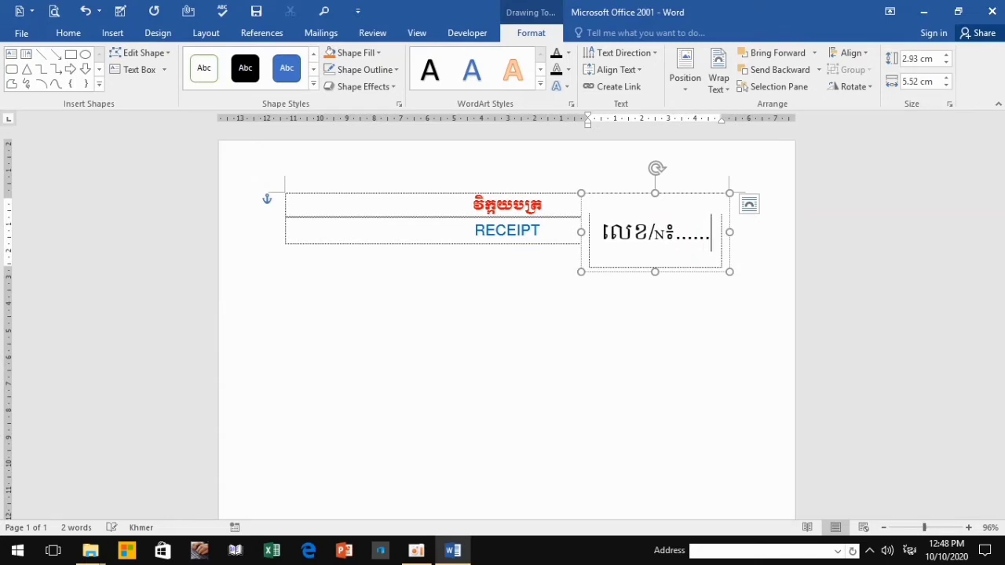
text(....)
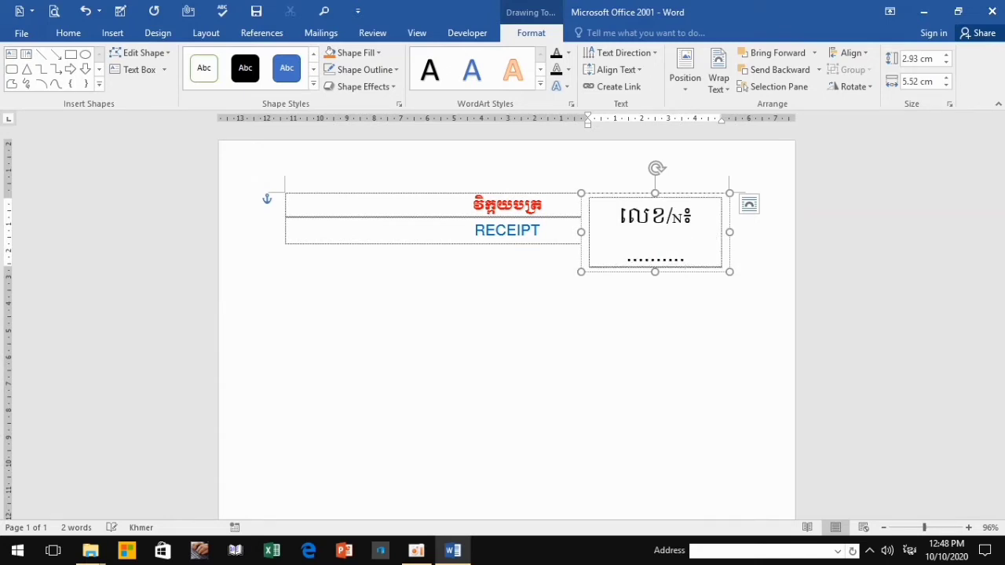
text(......)
text(......)
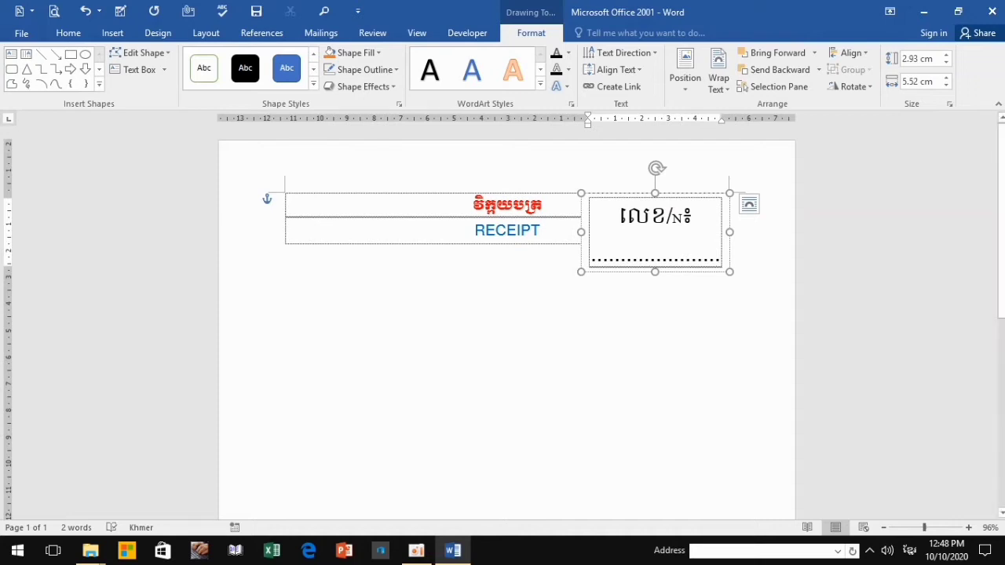
Widen the number box leftward and set all its text in Khmer OS Siemreap
drag(581, 231, 554, 232)
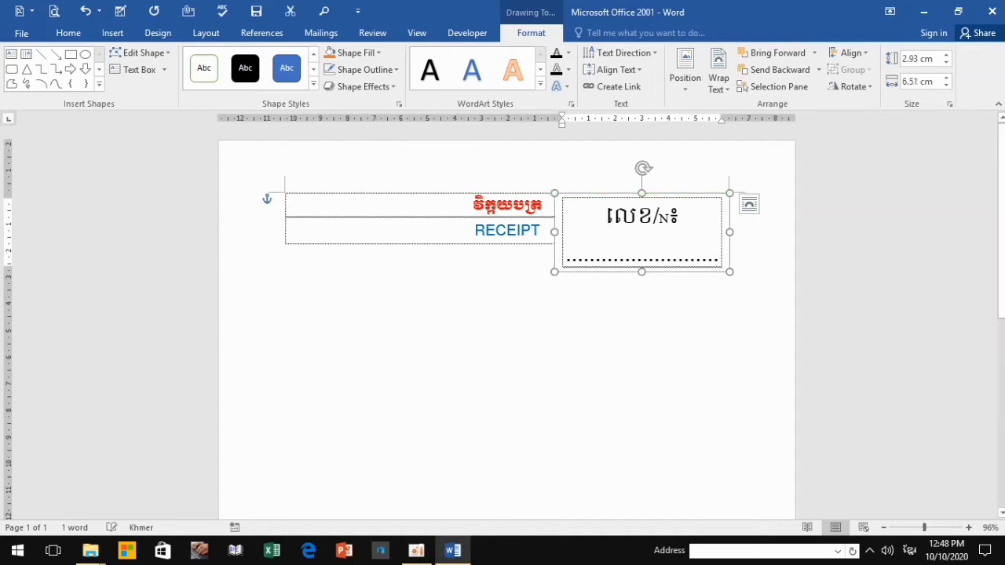
key(ctrl+a)
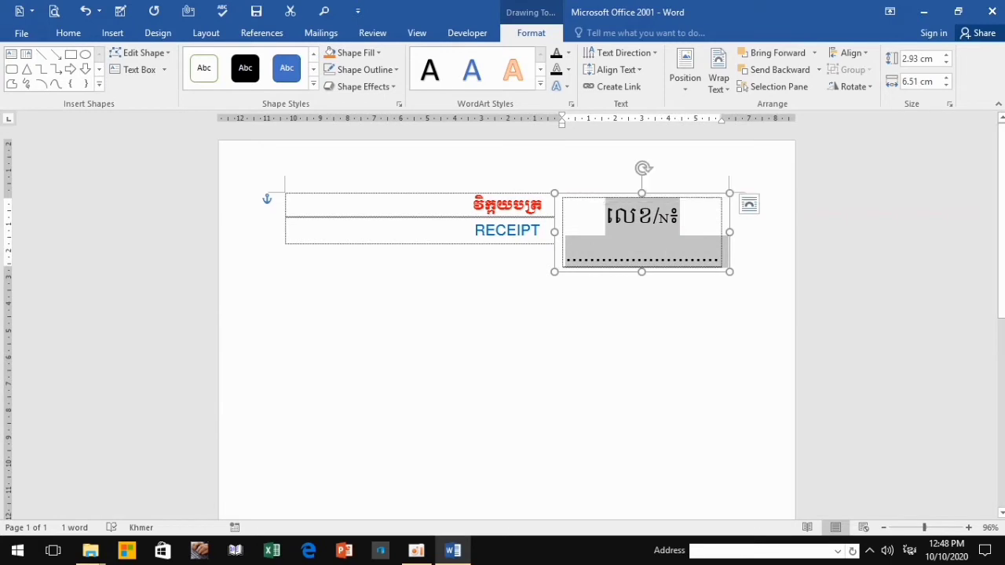
click(68, 32)
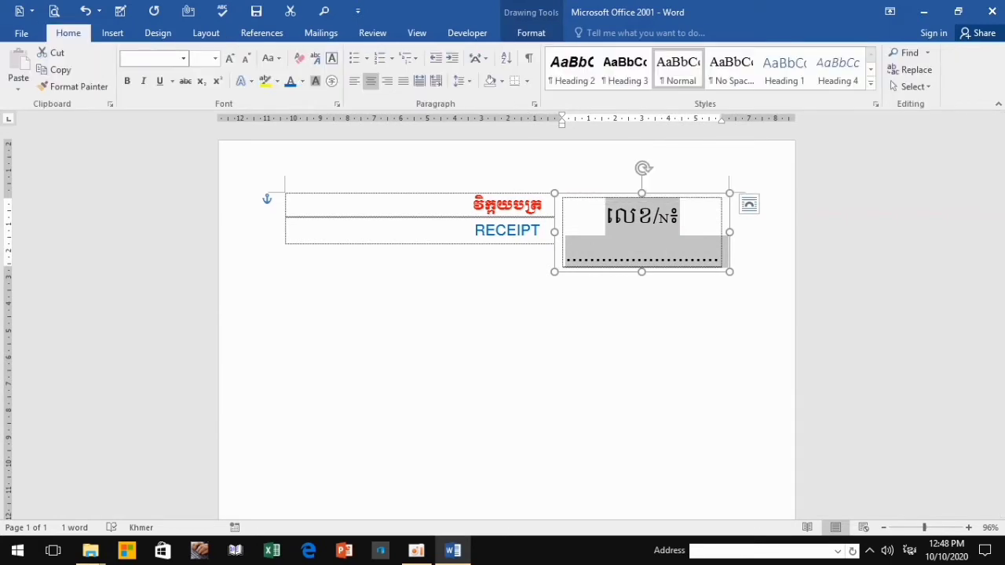
click(183, 58)
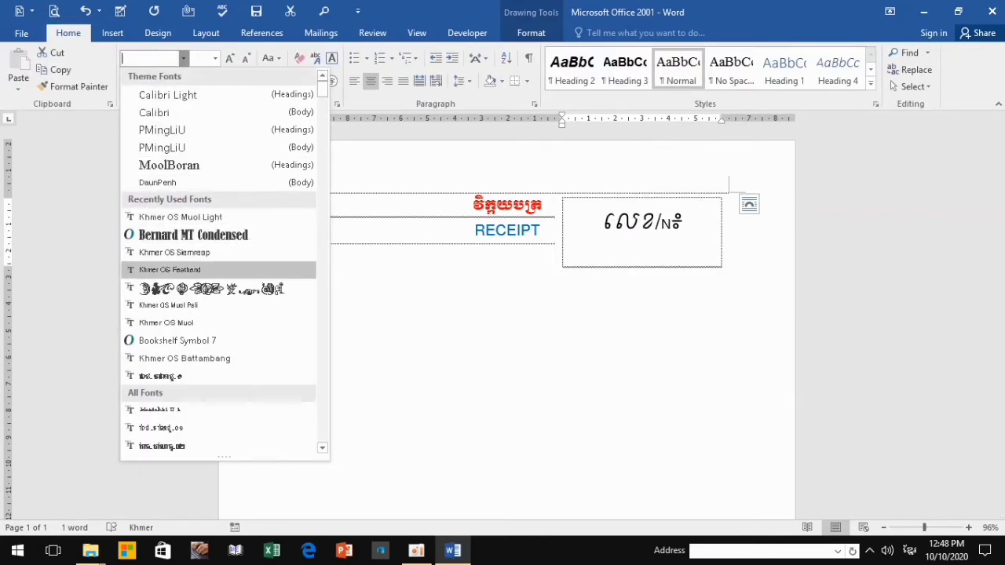
key(Return)
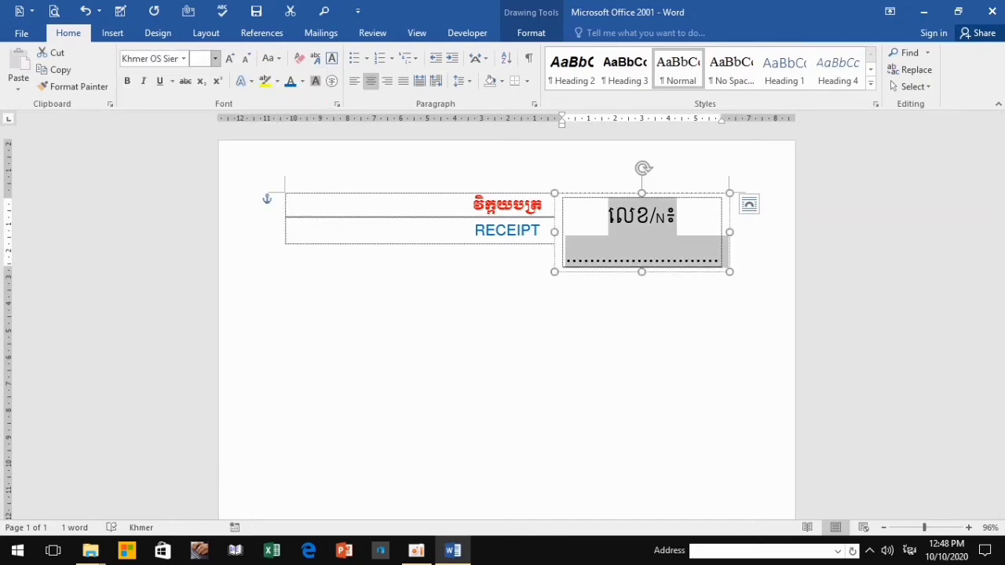
Adjust the font size until the number label and dots fit on one line
click(228, 58)
click(229, 58)
click(229, 58)
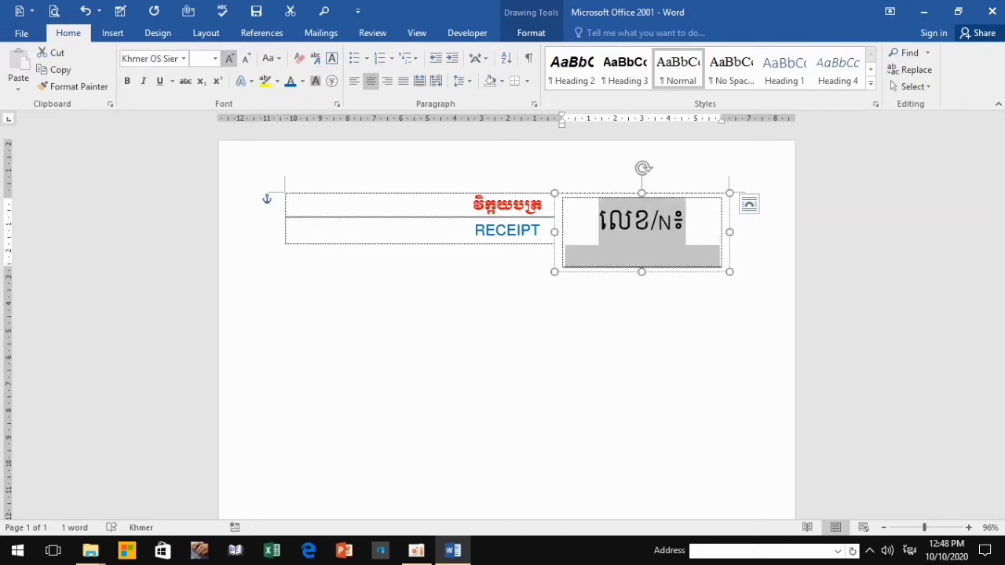
click(229, 58)
click(228, 58)
click(246, 58)
click(245, 58)
click(246, 58)
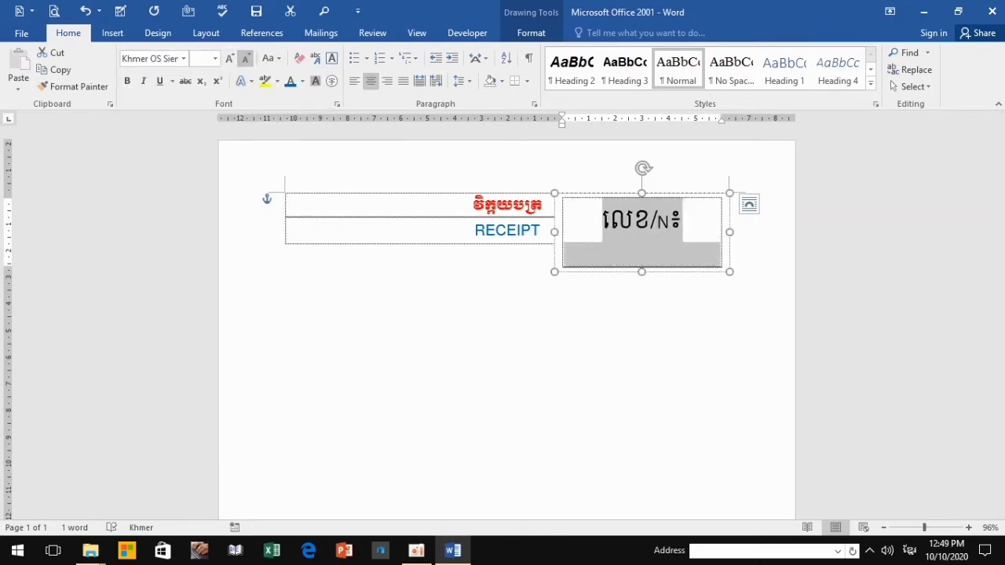
click(246, 58)
click(245, 58)
click(246, 58)
click(245, 58)
click(246, 58)
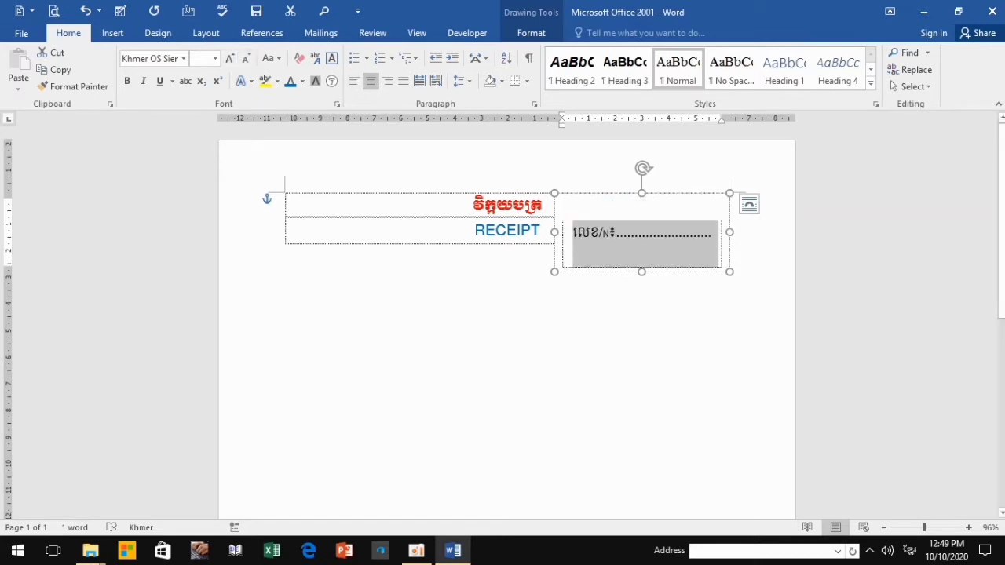
Add a new line with the Khmer date label កាលបរិច្ឆេទ៖ followed by a trimmed dotted leader
key(End)
key(Return)
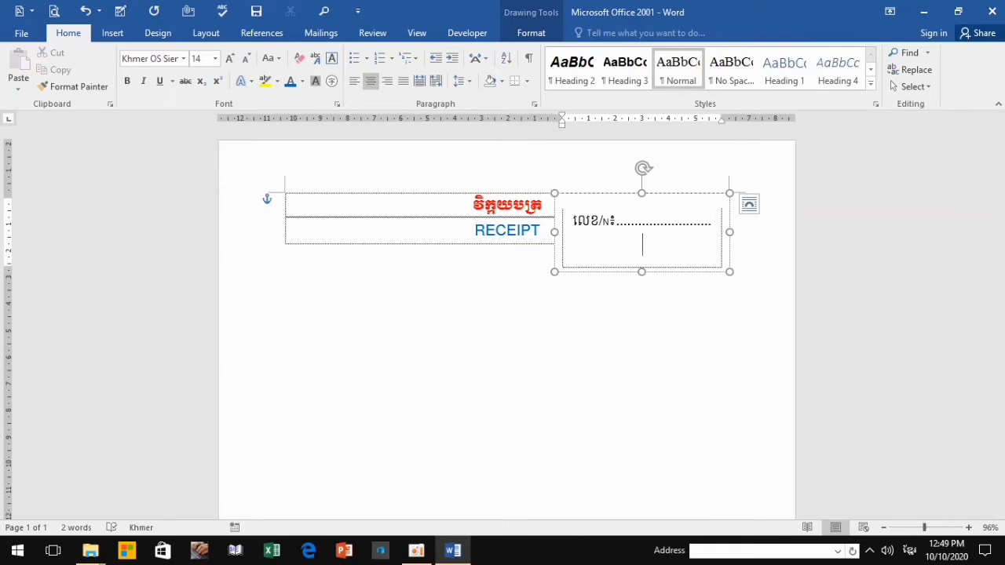
text(ក)
text(ាល)
text(បរិ)
text(ច្)
text(ឆ)
text(េទ)
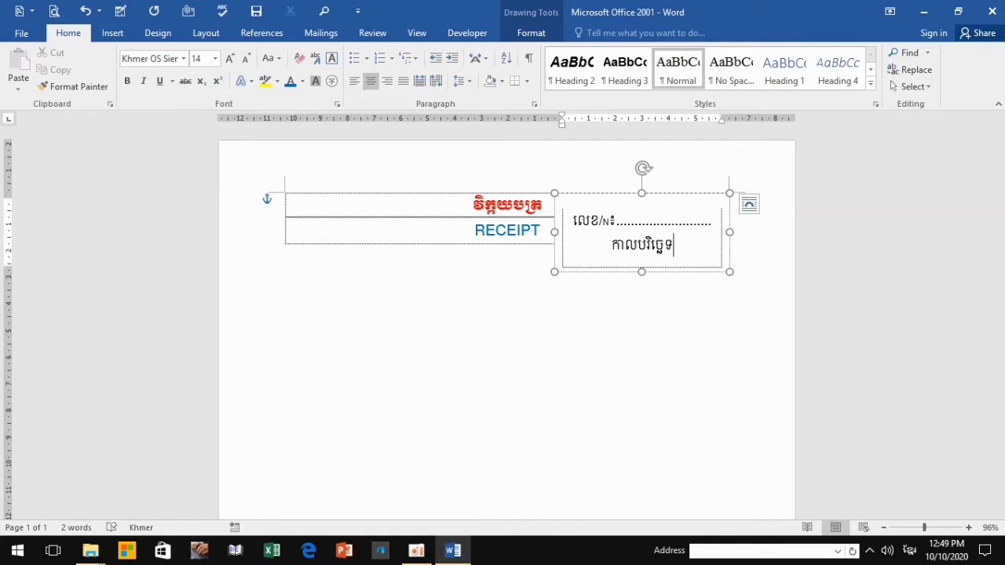
text(៖.)
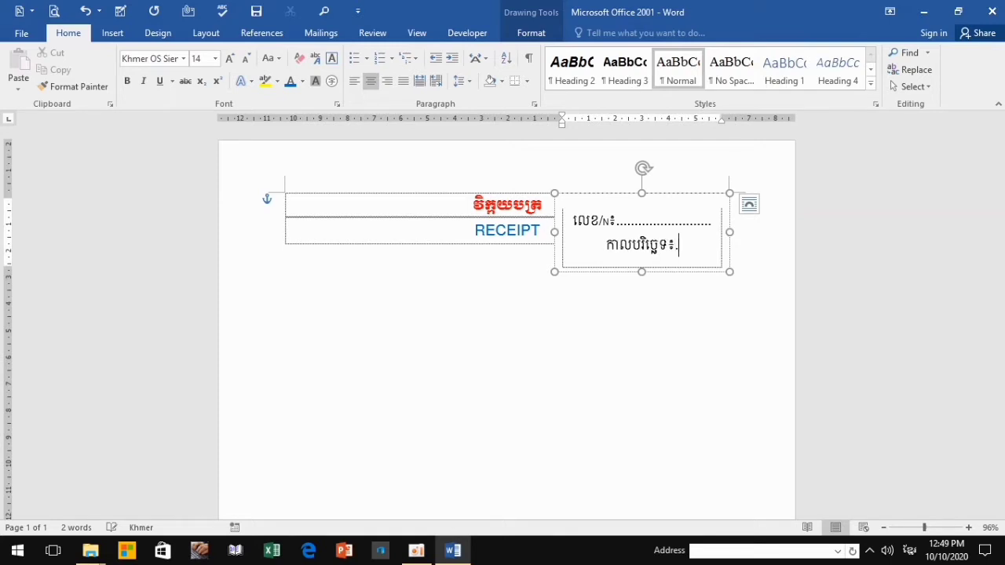
text(.........................)
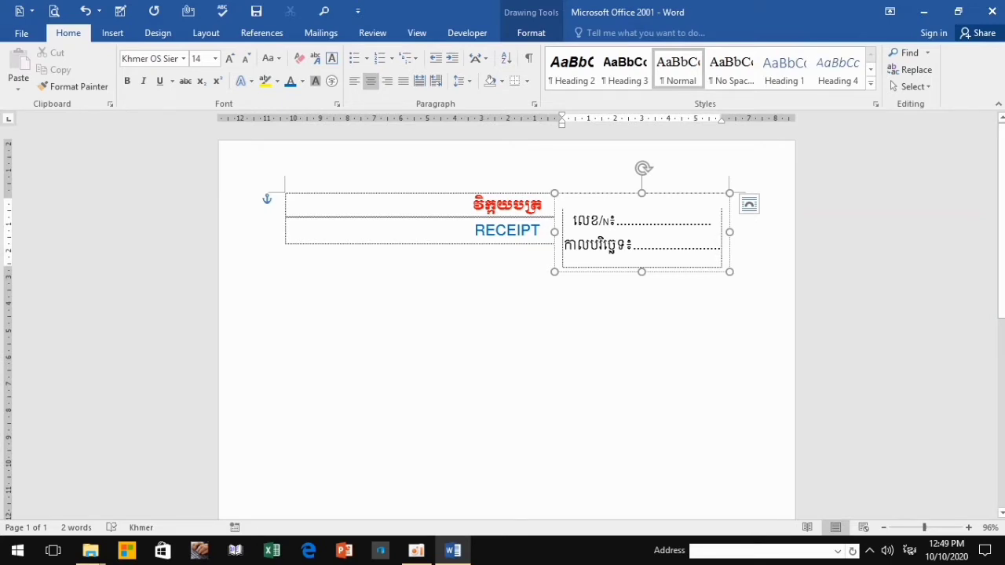
key(BackSpace)
key(BackSpace)
key(BackSpace)
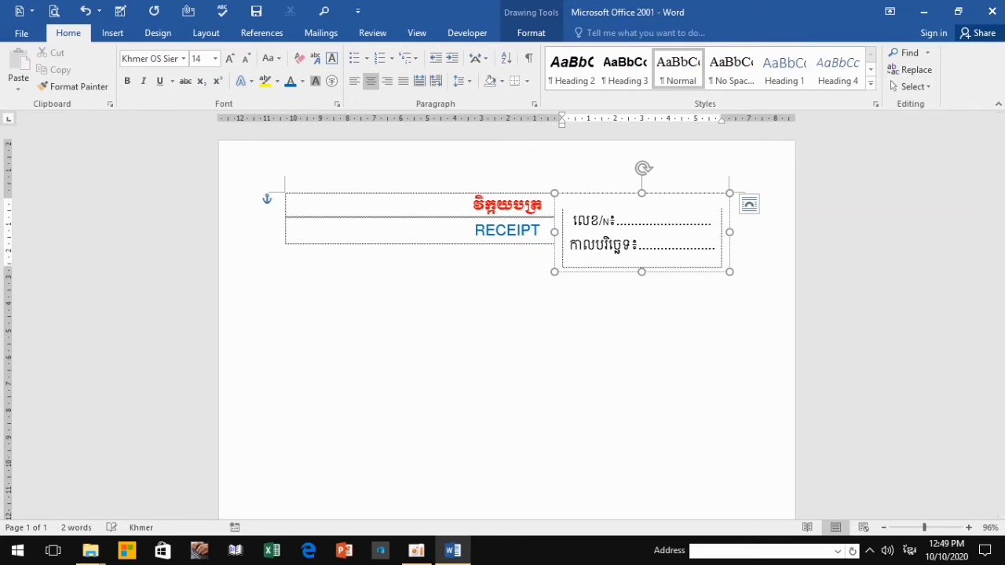
key(BackSpace)
key(BackSpace)
key(BackSpace)
key(BackSpace)
key(BackSpace)
key(BackSpace)
key(BackSpace)
key(BackSpace)
key(BackSpace)
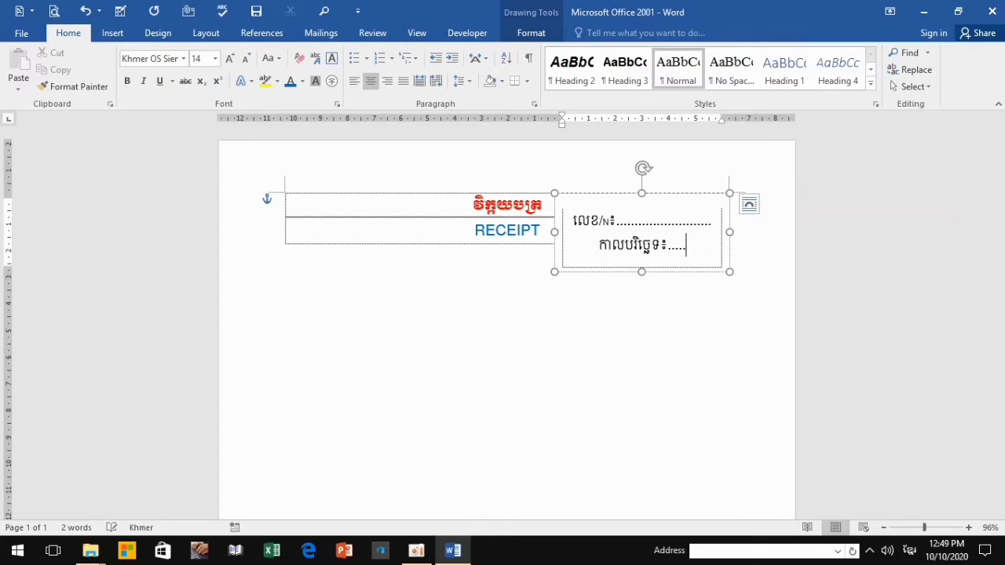
key(BackSpace)
key(BackSpace)
key(BackSpace)
key(BackSpace)
key(BackSpace)
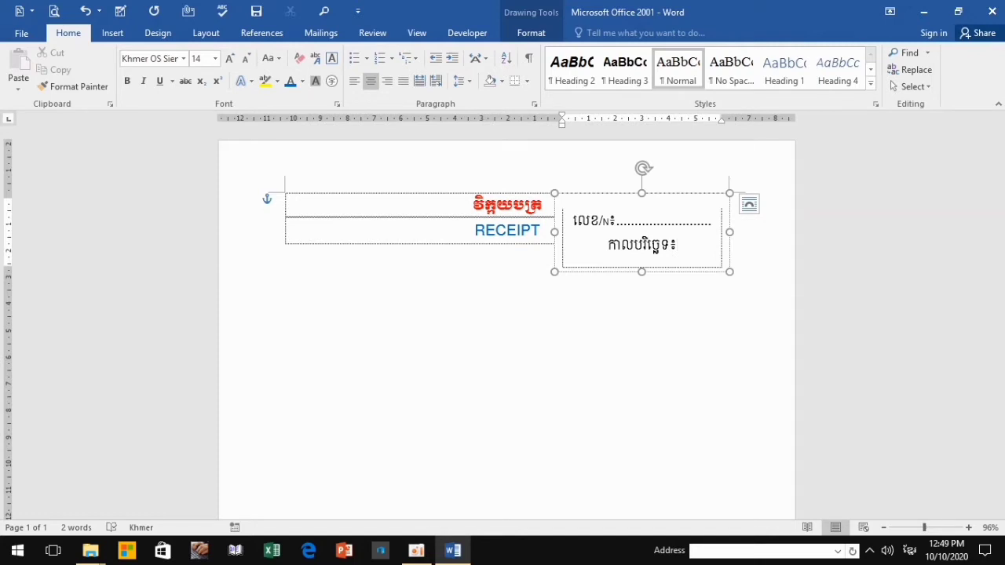
key(Delete)
Start a third line reading 'Dat' in English followed by a dotted day blank
key(Return)
key(alt+shift)
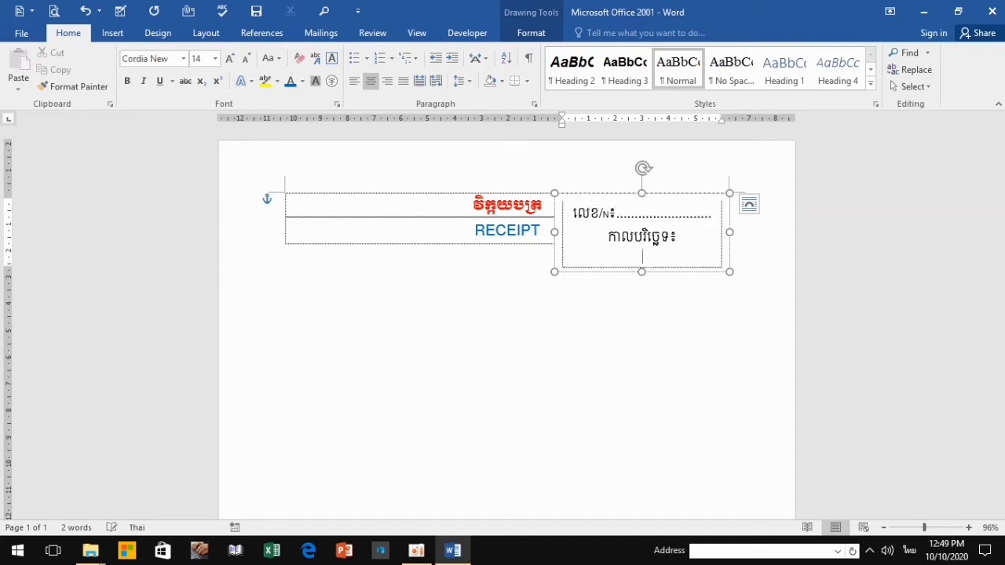
text(ฎฟ)
key(BackSpace)
key(BackSpace)
key(alt+shift)
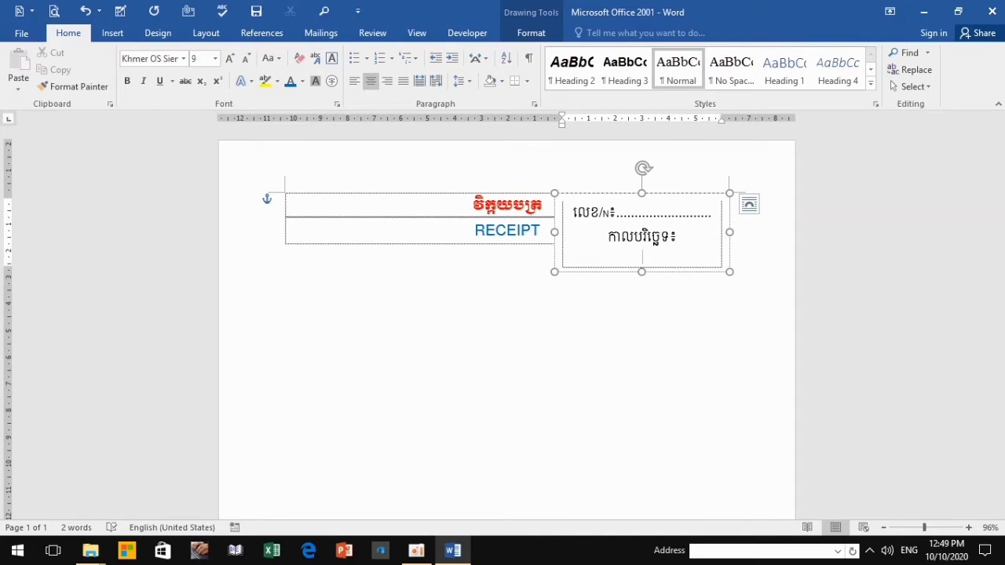
text(Dat)
key(BackSpace)
text(r)
text(..................)
text(៖)
Add slash-separated dotted month and year blanks to the 'Dat' line
key(BackSpace)
text(/...)
text(..........................)
key(BackSpace)
key(BackSpace)
key(BackSpace)
text(......)
text(.........)
text(/......)
text(............)
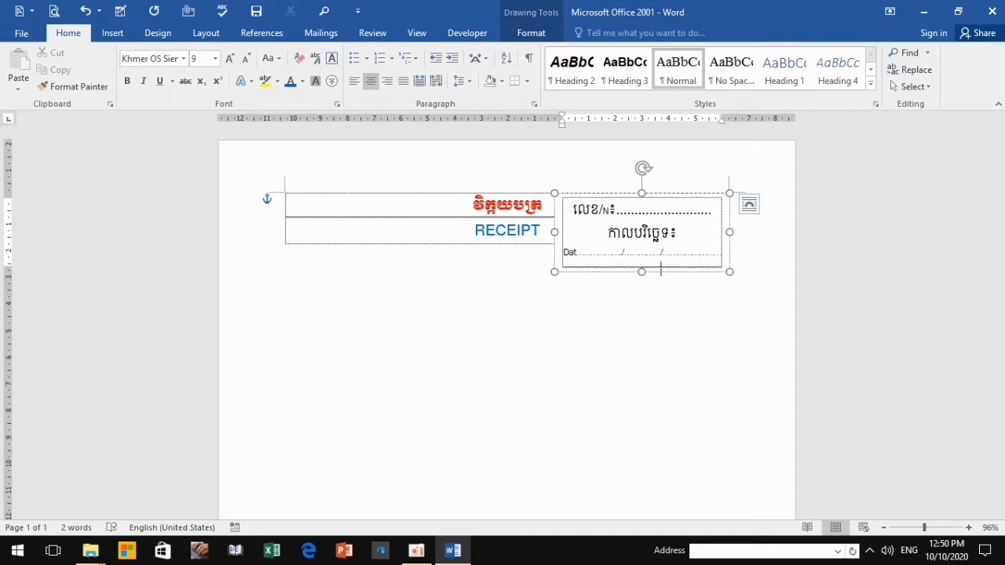
key(BackSpace)
key(BackSpace)
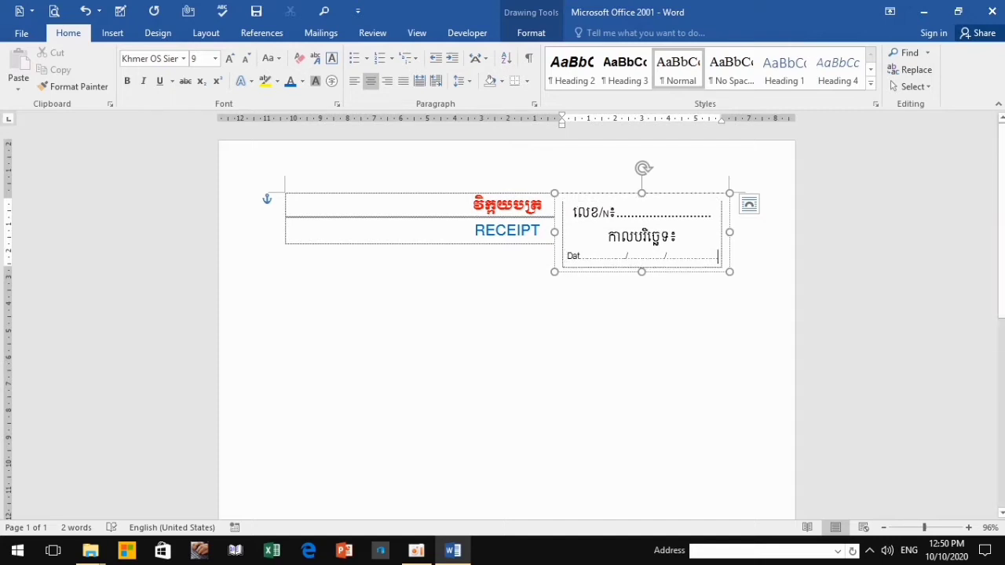
key(Escape)
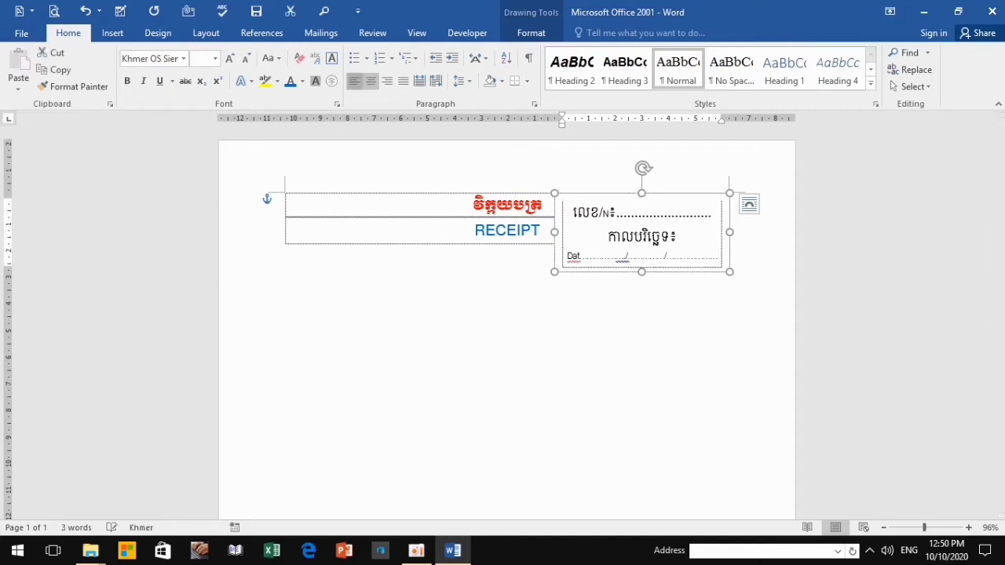
Left-align the lines in the number text box
click(355, 81)
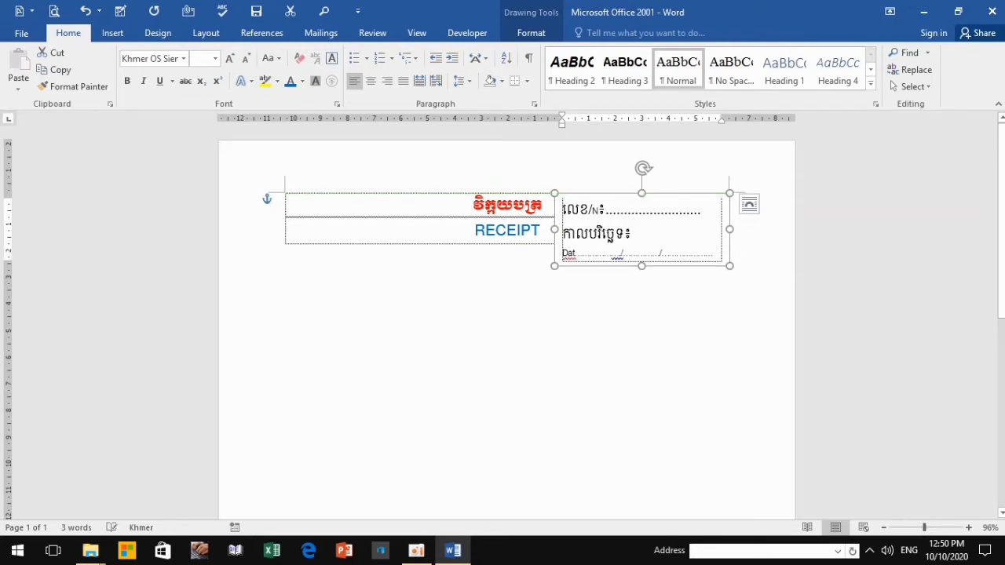
click(570, 252)
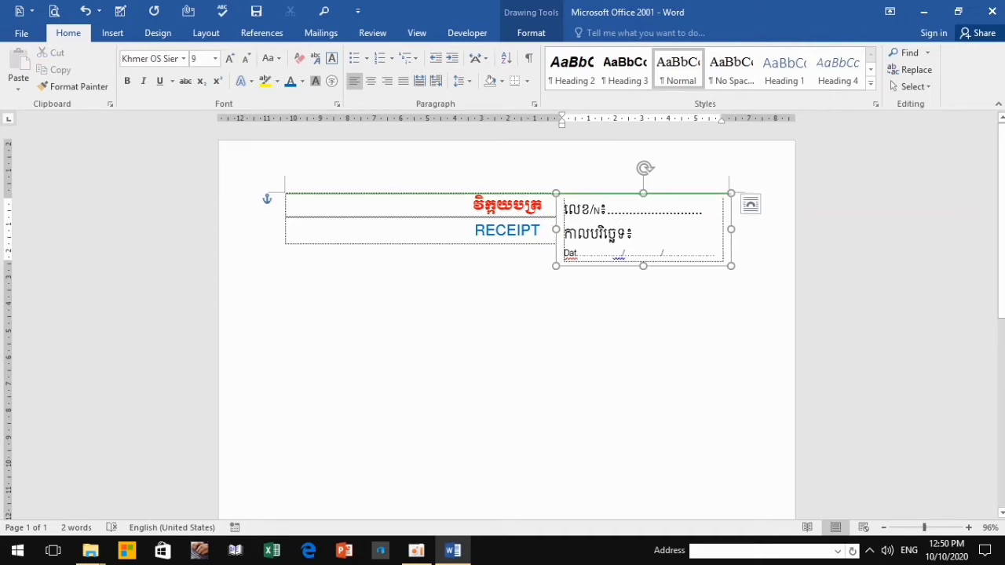
key(ctrl+a)
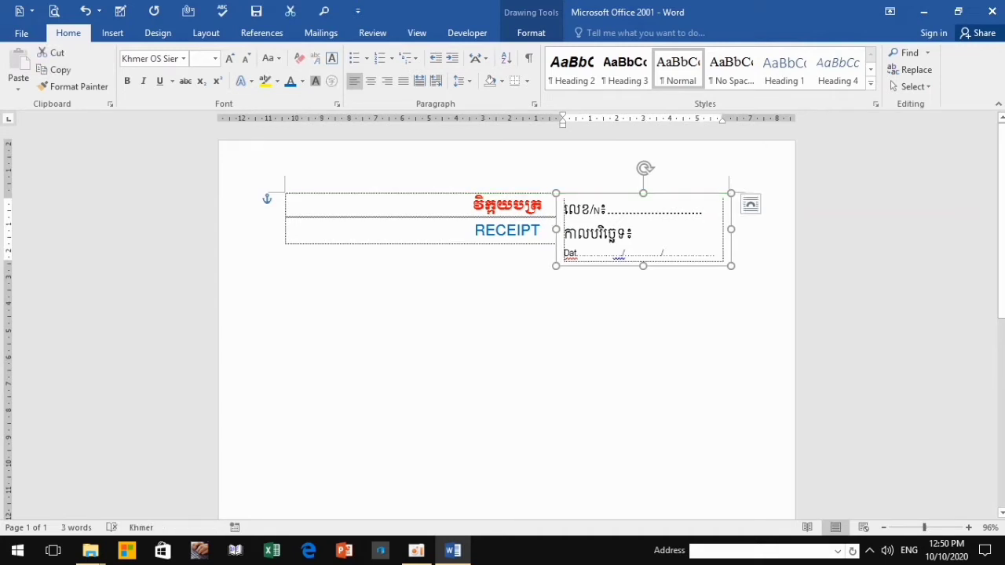
Enlarge the Khmer title and RECEIPT heading, bringing RECEIPT to 22 pt
click(541, 230)
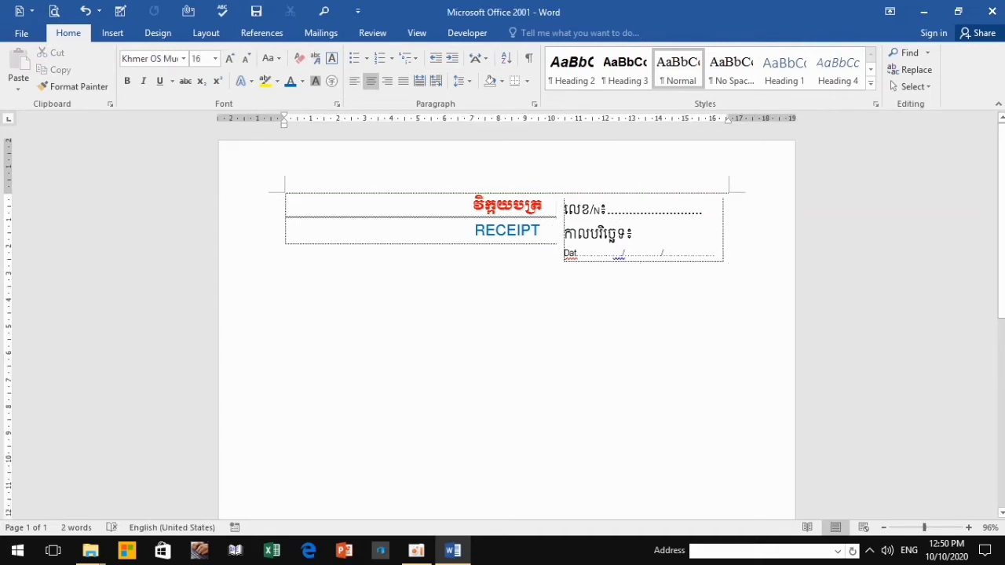
key(ctrl+a)
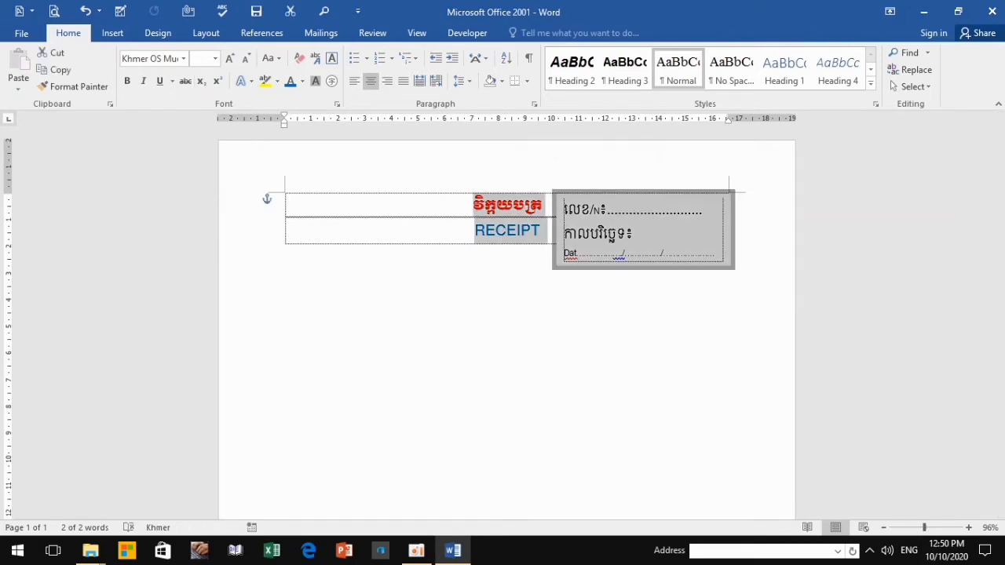
key(ctrl+shift+period)
key(ctrl+shift+period)
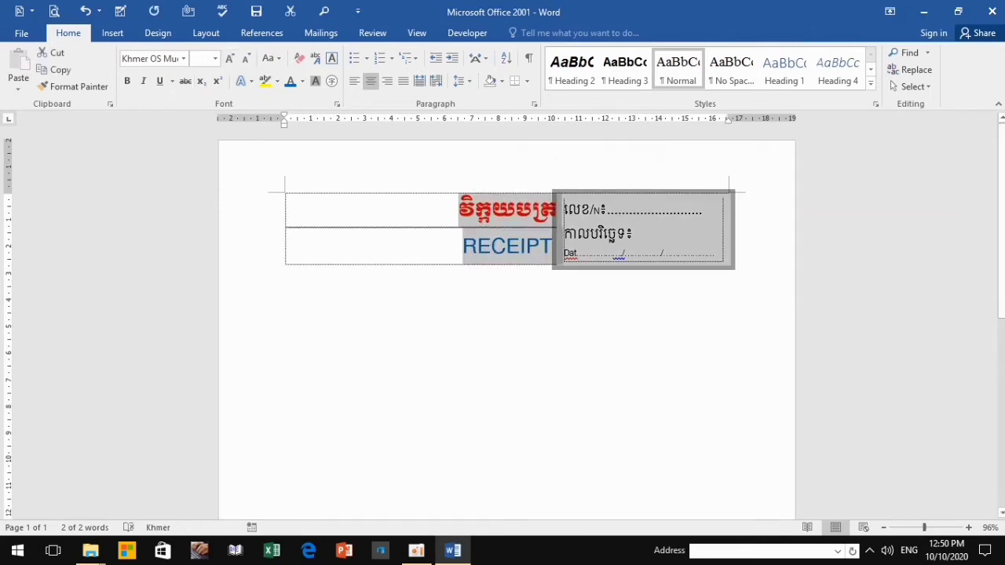
click(628, 228)
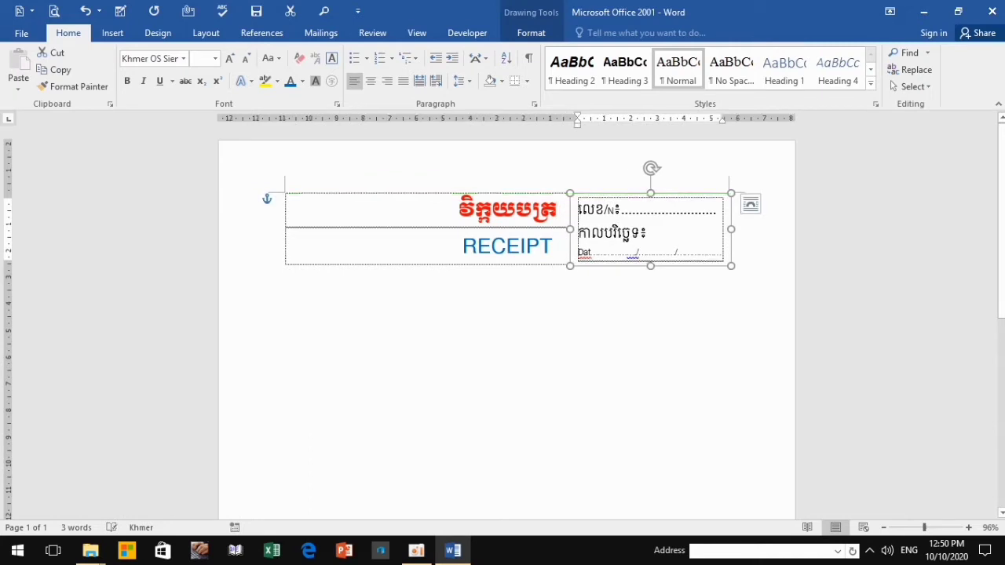
click(552, 246)
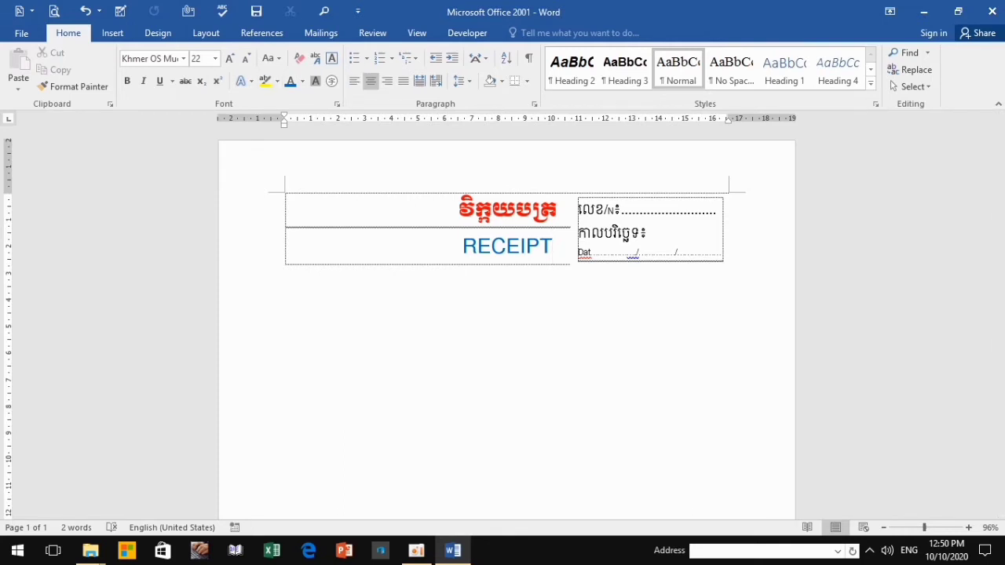
Duplicate the number box, move the copy left of the title, and delete its លេខ/№ label
click(635, 254)
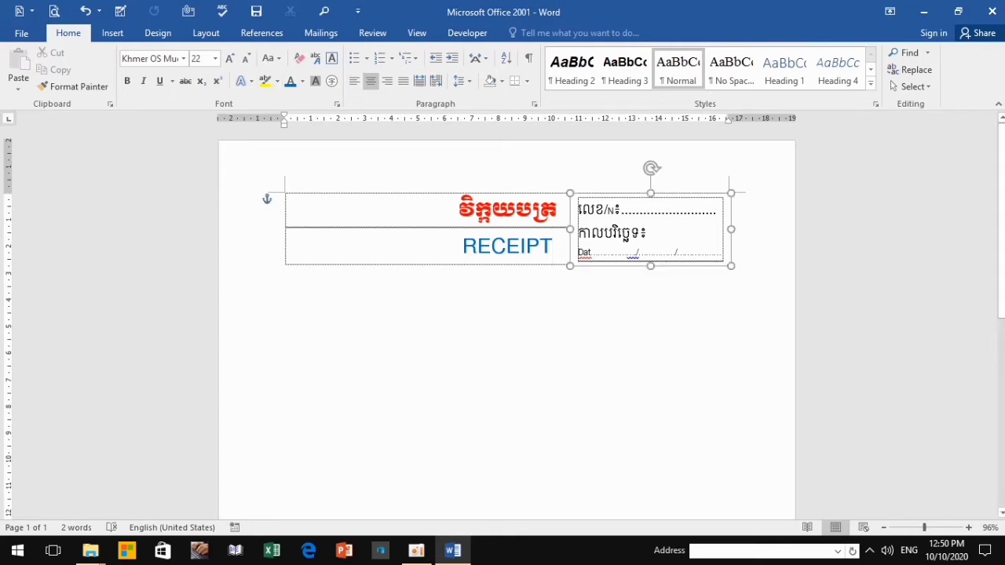
key(ctrl+c)
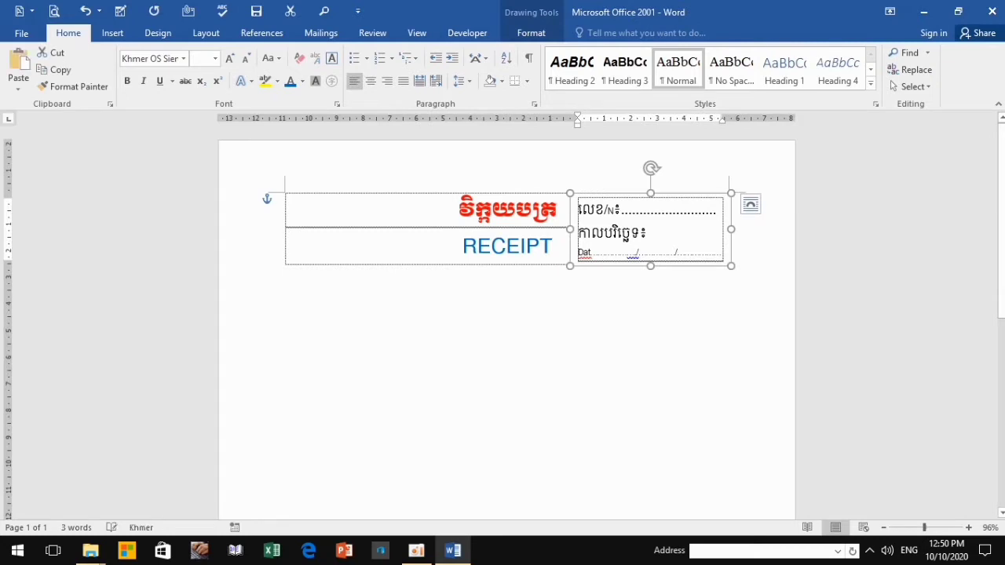
key(ctrl+v)
drag(620, 204, 324, 193)
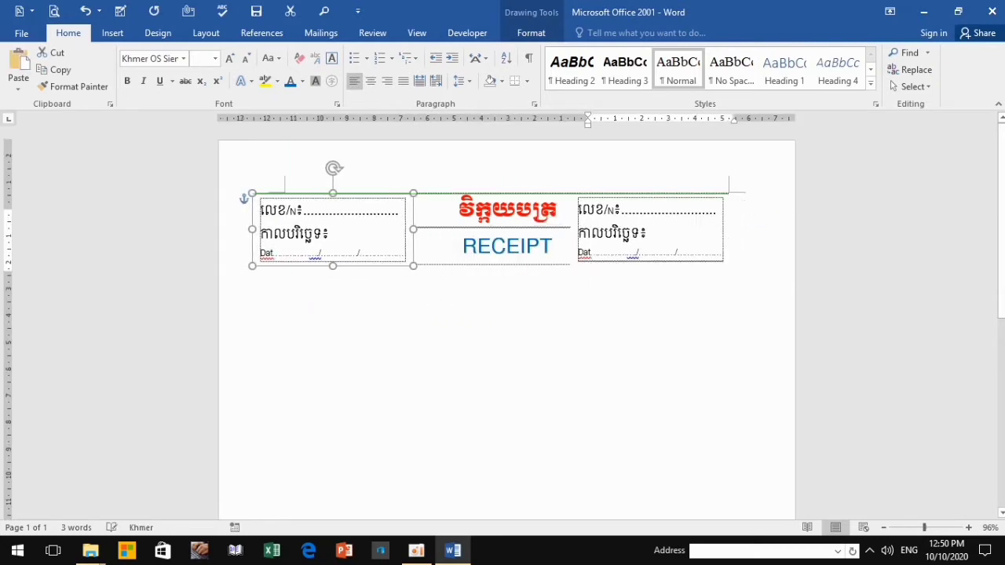
drag(430, 211, 291, 211)
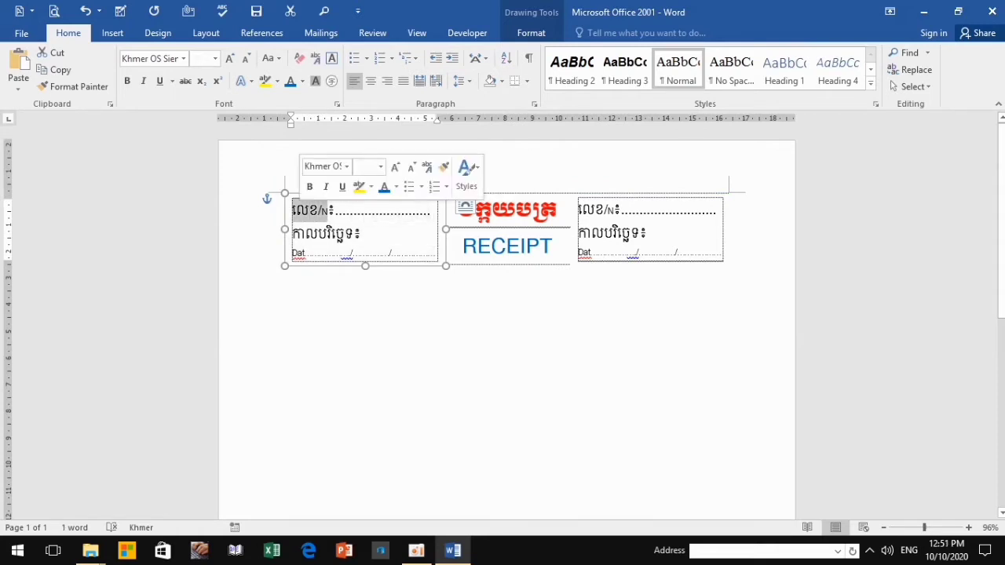
key(BackSpace)
Type the Khmer sold-to label លក់ជូន on the left box's first line
text(No)
key(BackSpace)
key(BackSpace)
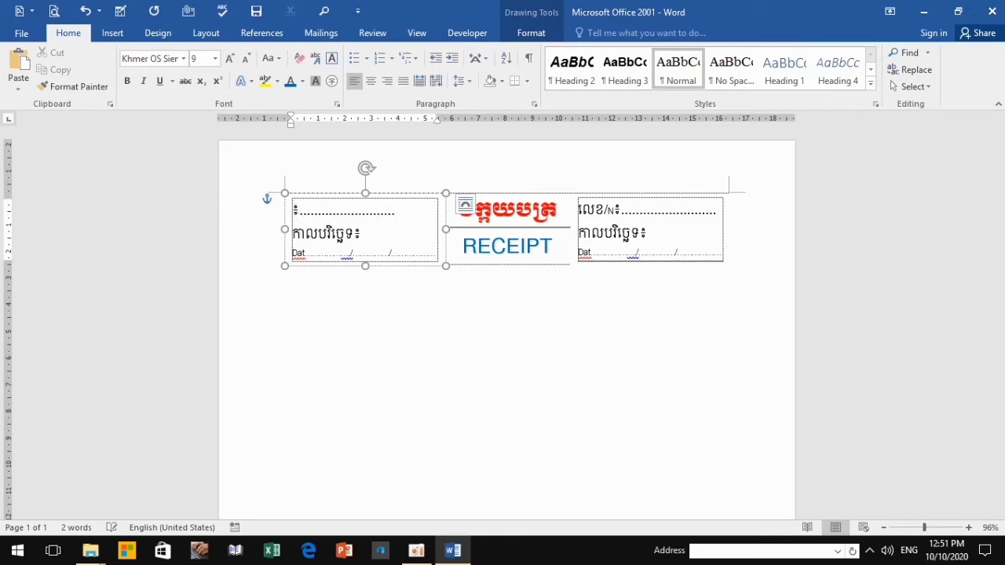
key(alt+shift)
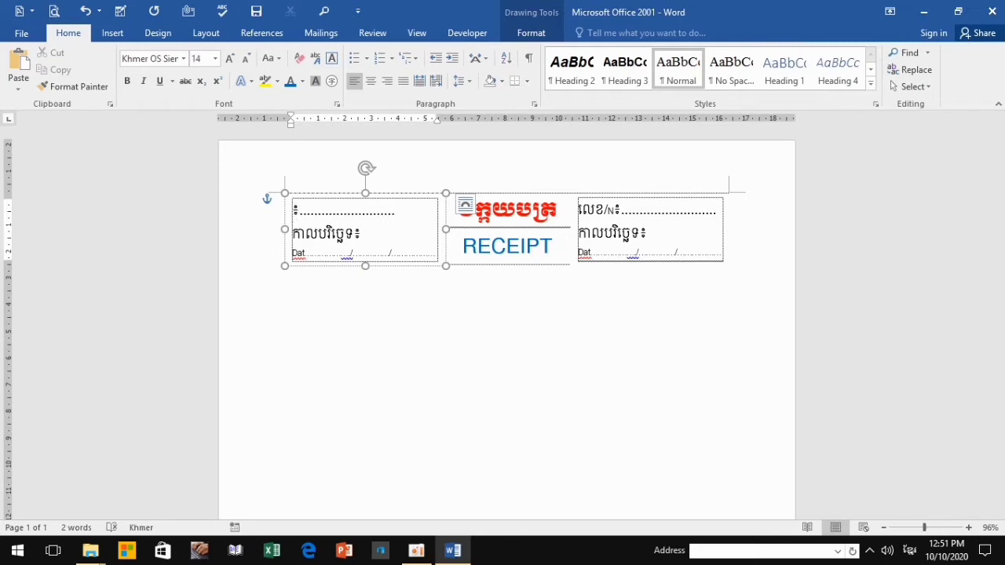
text(លេខ)
key(BackSpace)
key(BackSpace)
key(BackSpace)
text(លក់)
text(ជូ)
text(ន)
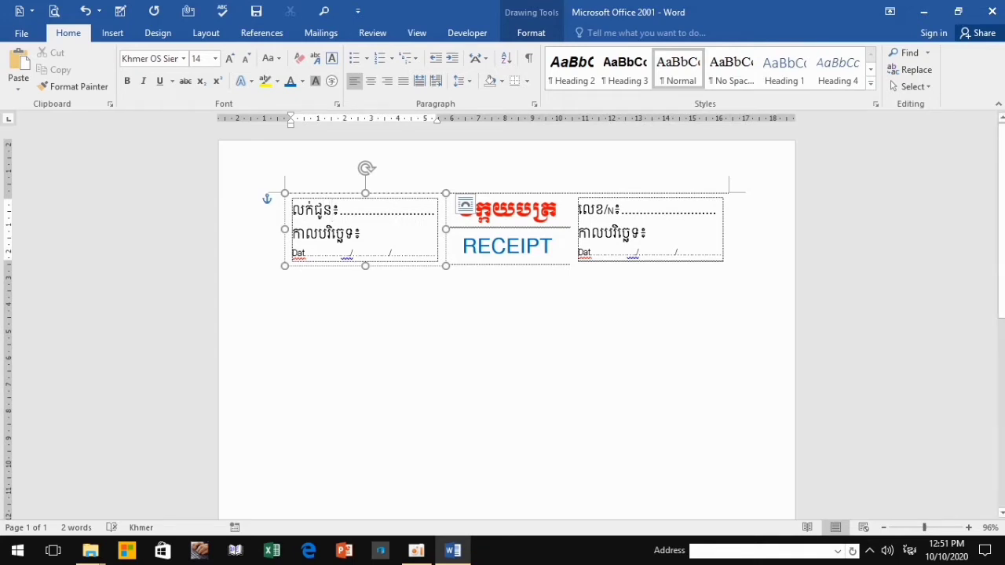
Replace the date label with the address label អាសយដ្ឋាន៖ and a dotted line
drag(361, 233, 292, 233)
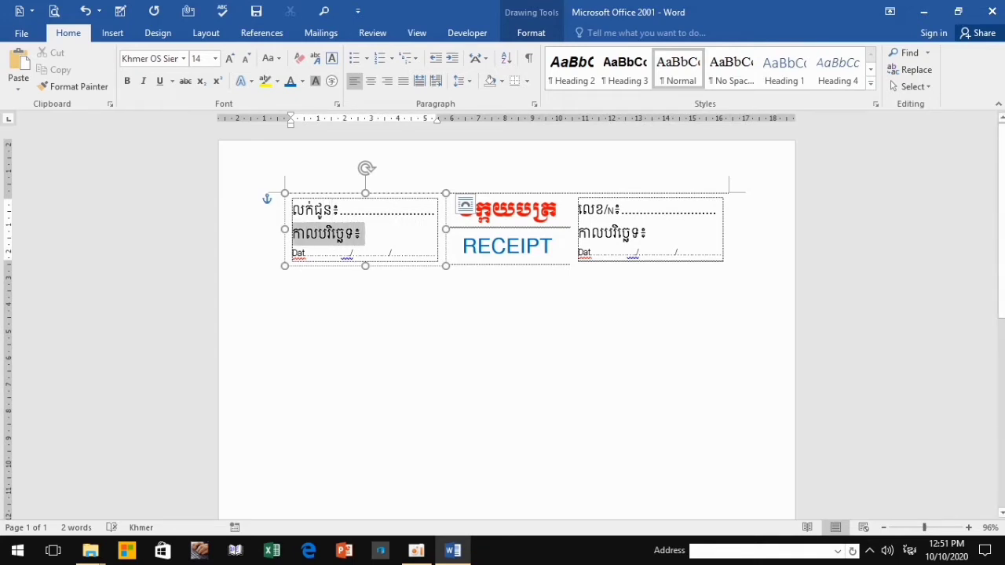
click(345, 233)
drag(354, 233, 293, 233)
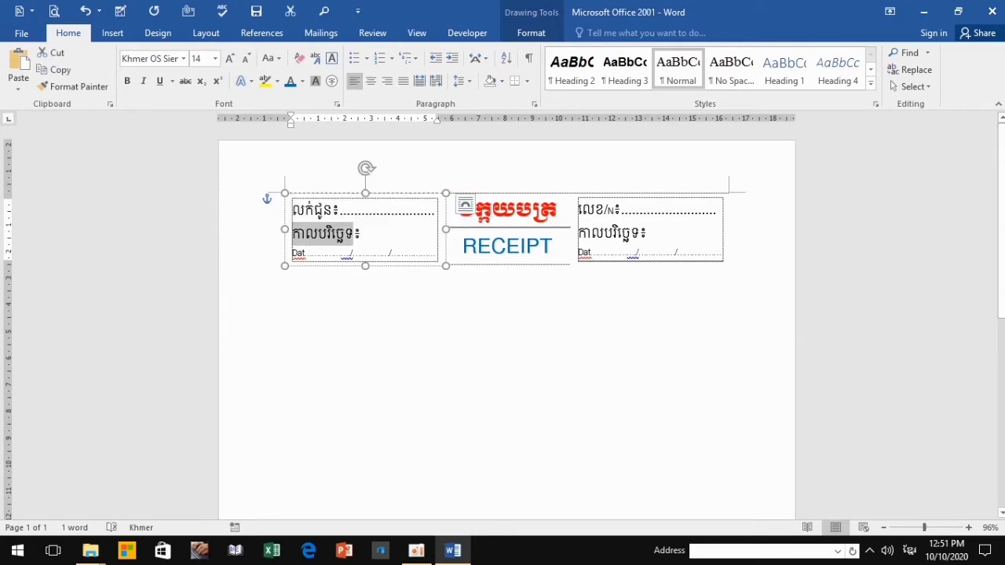
key(BackSpace)
text(អា)
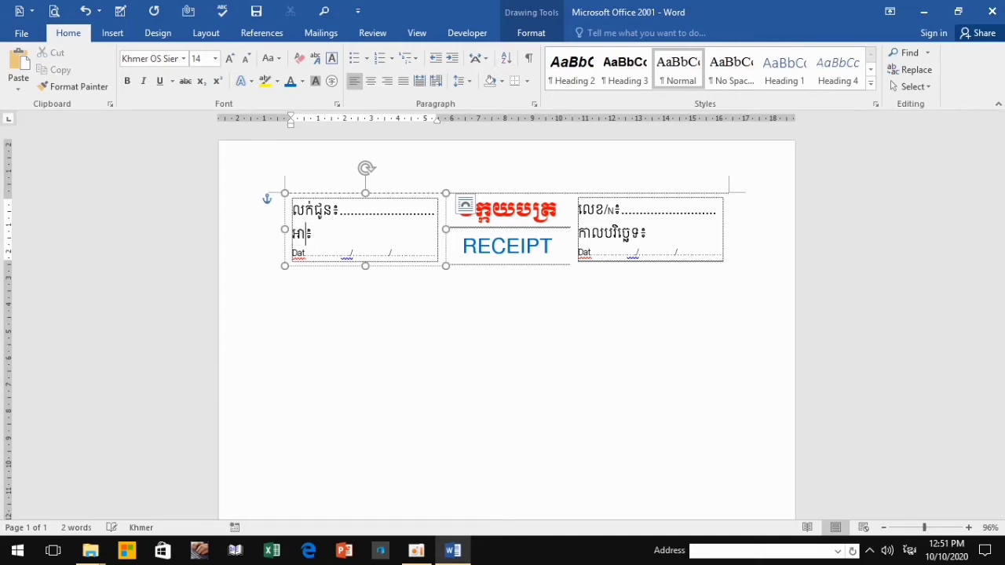
text(ស)
text(័យ)
text(ដ្ឋ)
text(ាន៖)
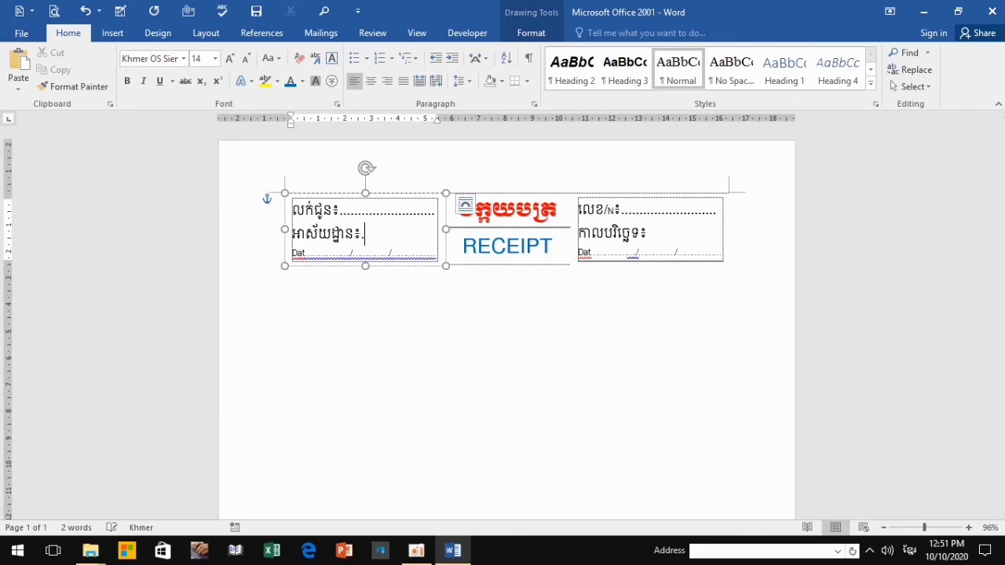
text( ............)
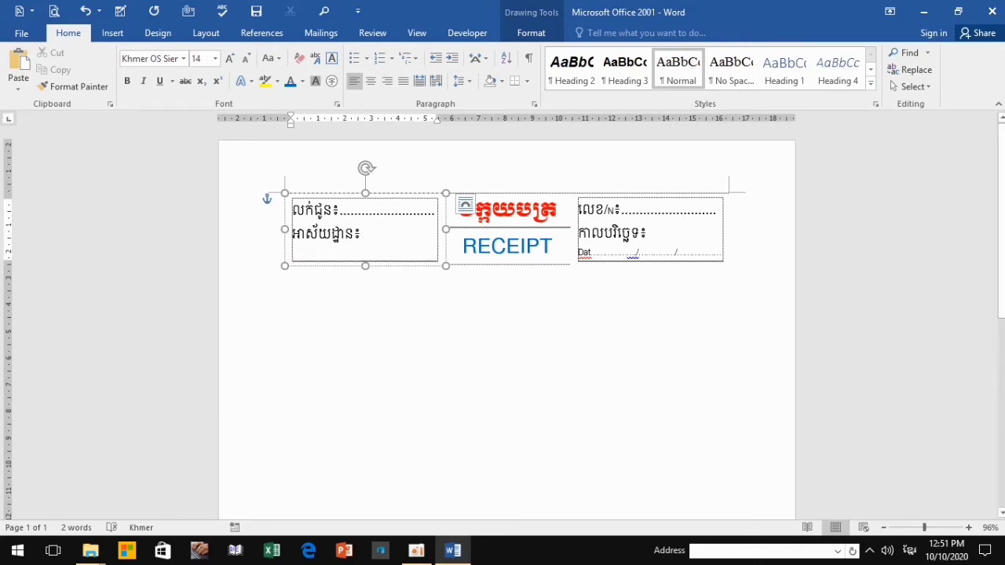
In the left header box, join the dotted line onto the address line
click(284, 243)
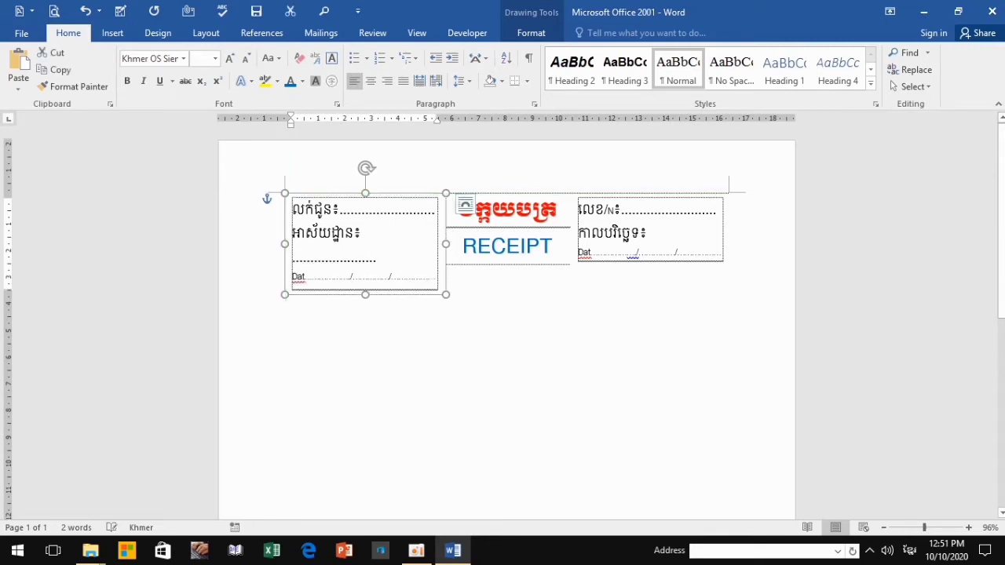
click(376, 260)
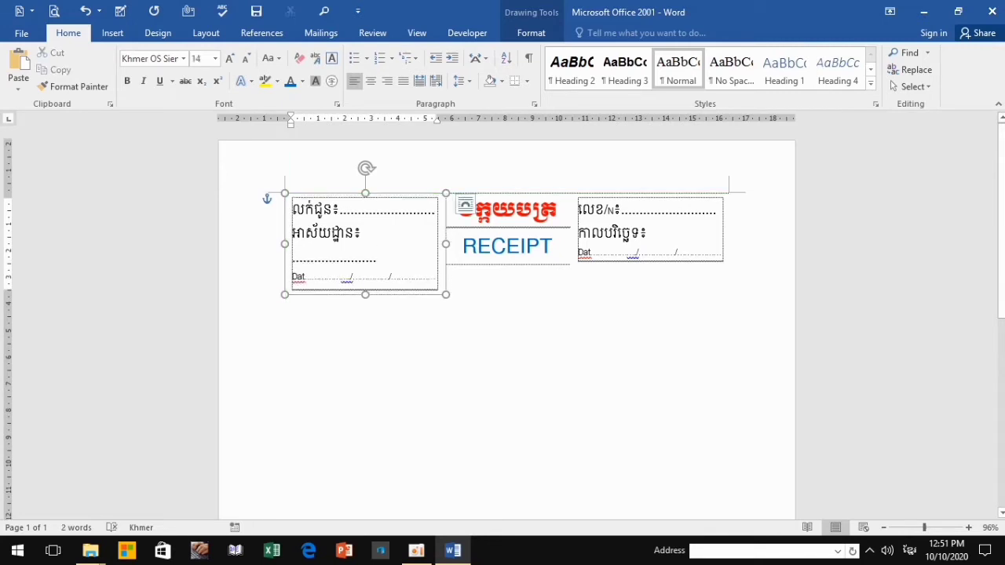
key(Home)
key(BackSpace)
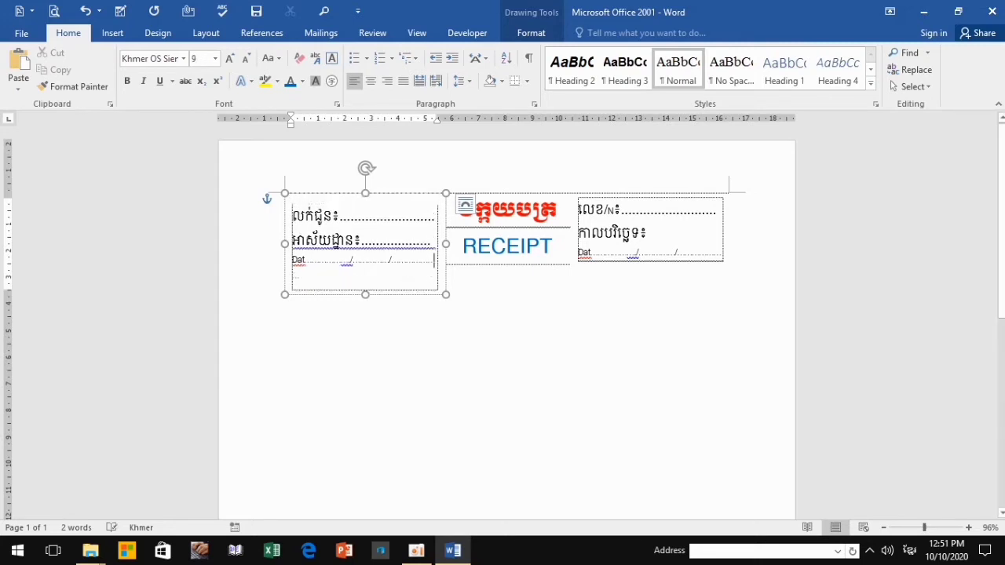
Replace the Dat line with a dotted លេខទូរស័ព្ទ៖ line and shrink the box's text
click(434, 260)
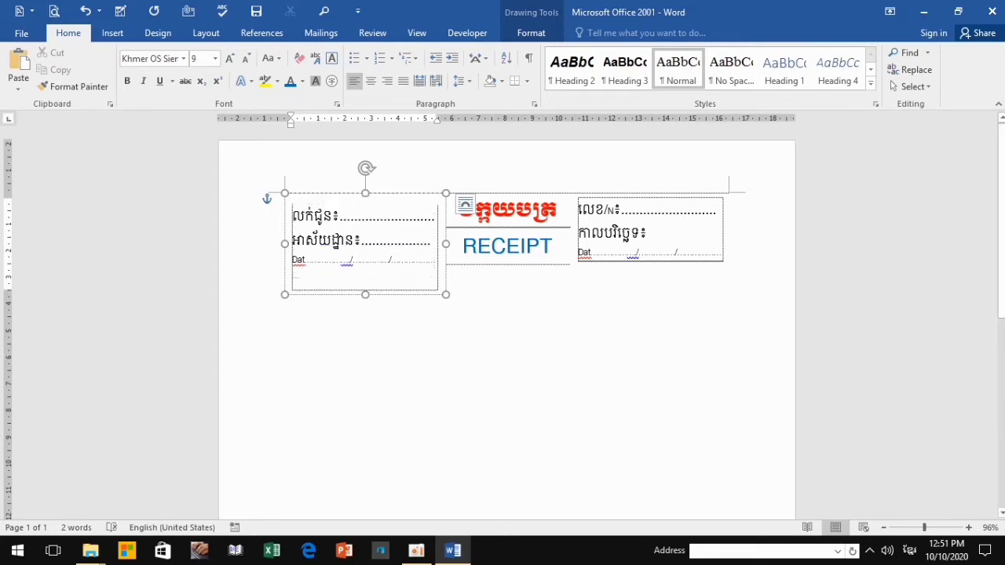
drag(434, 259, 297, 281)
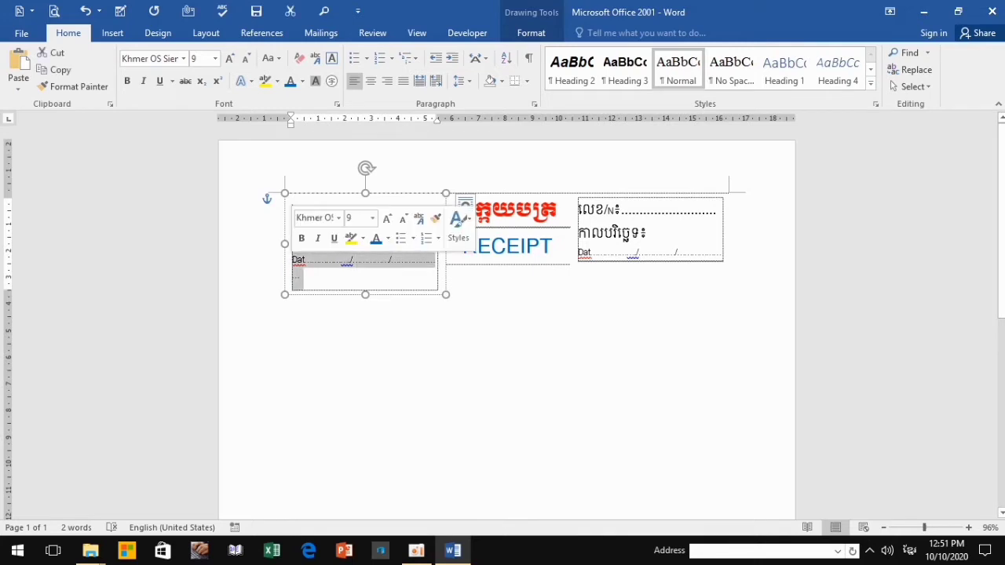
text(លេ)
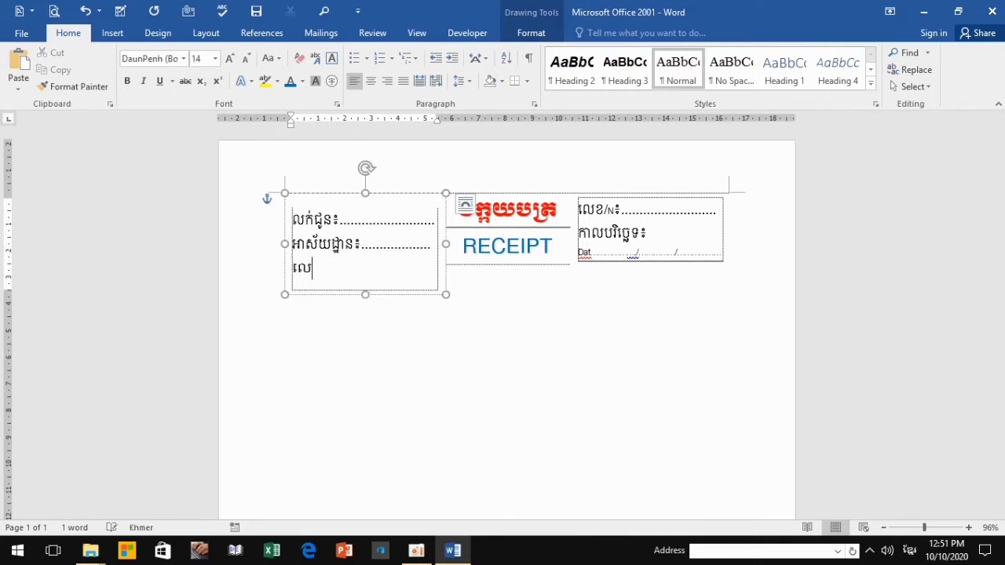
text(ខទូ)
text(រស័)
text(ព្ទ)
text(ទ)
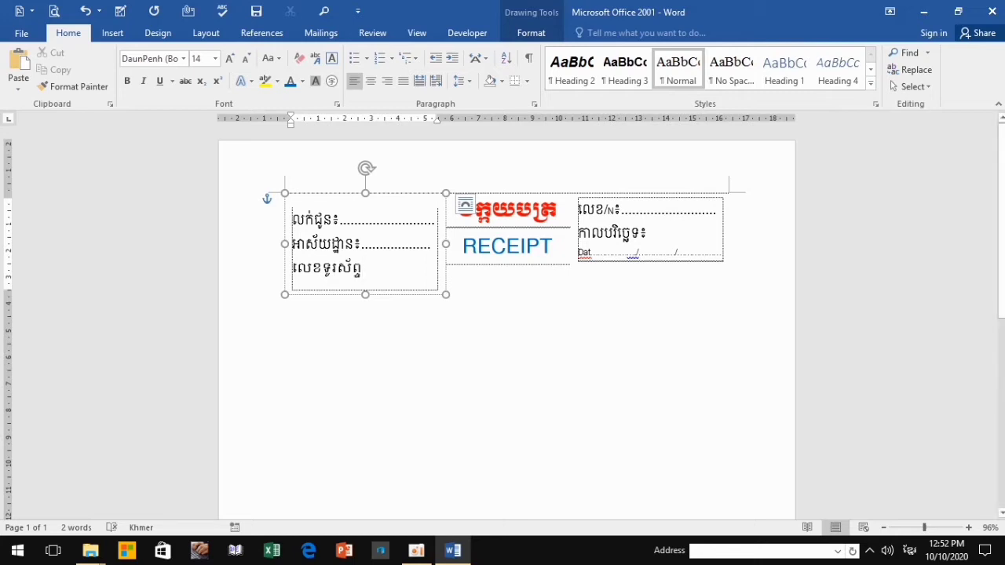
text(.)
key(BackSpace)
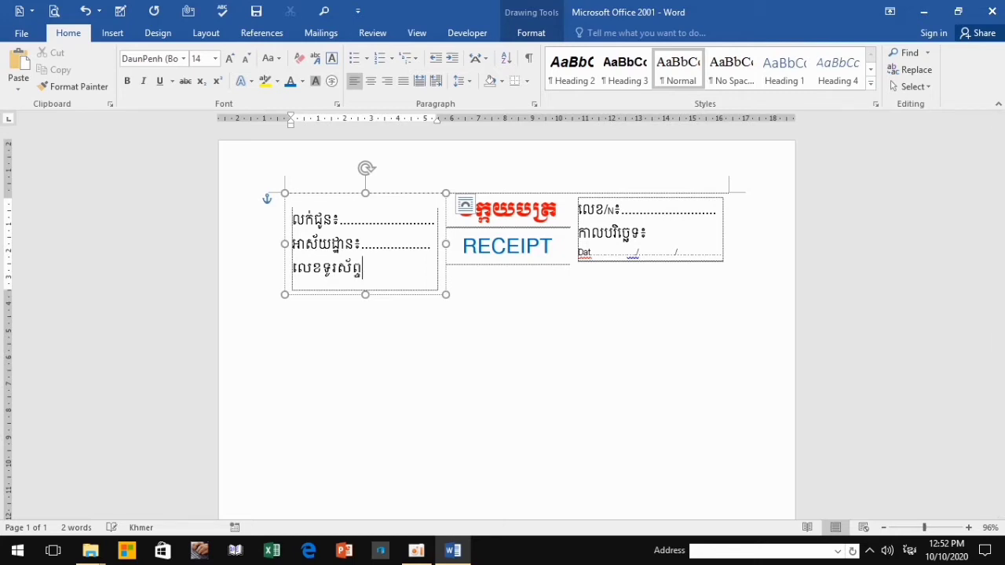
text(ះ)
text(.......................)
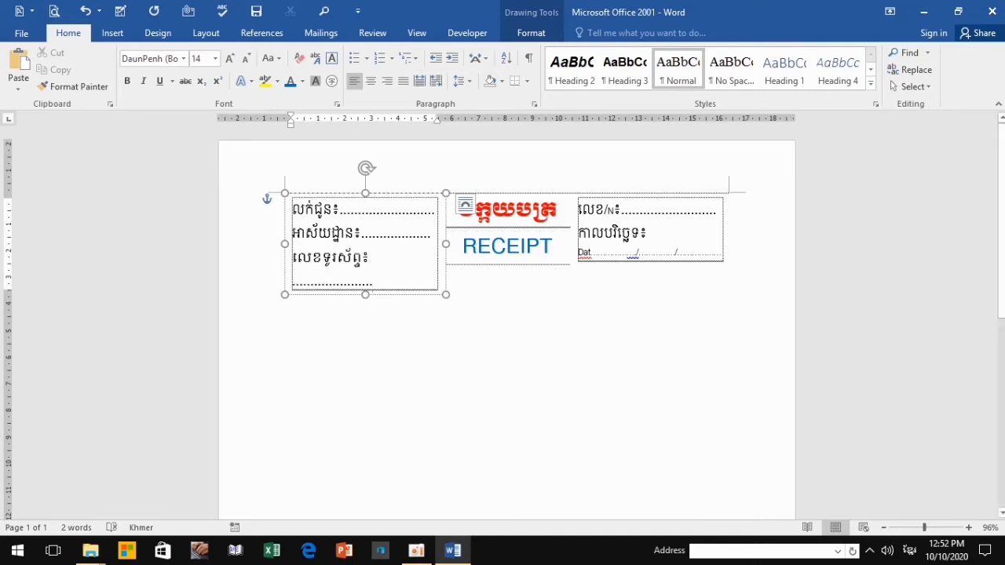
key(Escape)
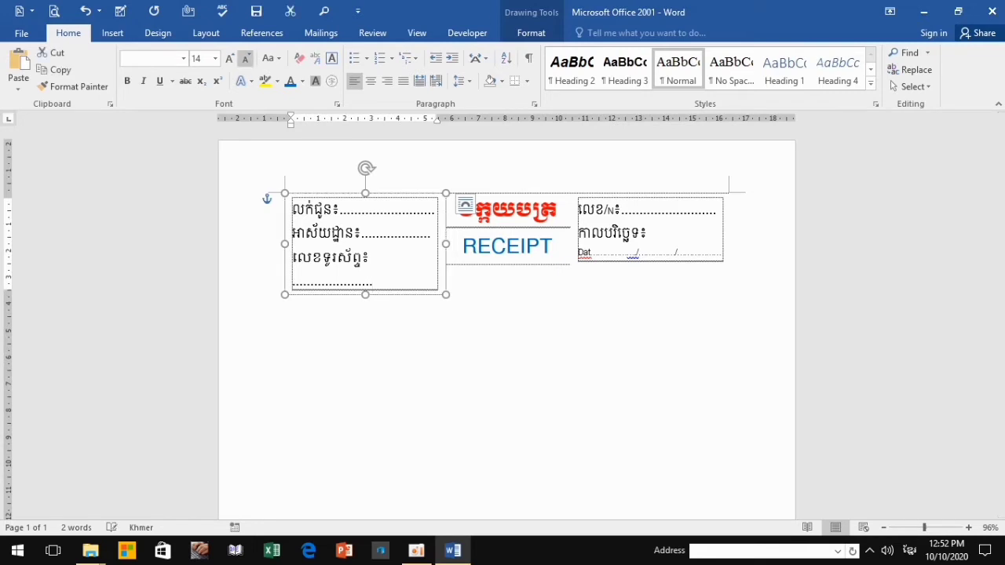
click(245, 58)
Set the left box's text to 12 pt and shrink the right number/date box's text
click(245, 58)
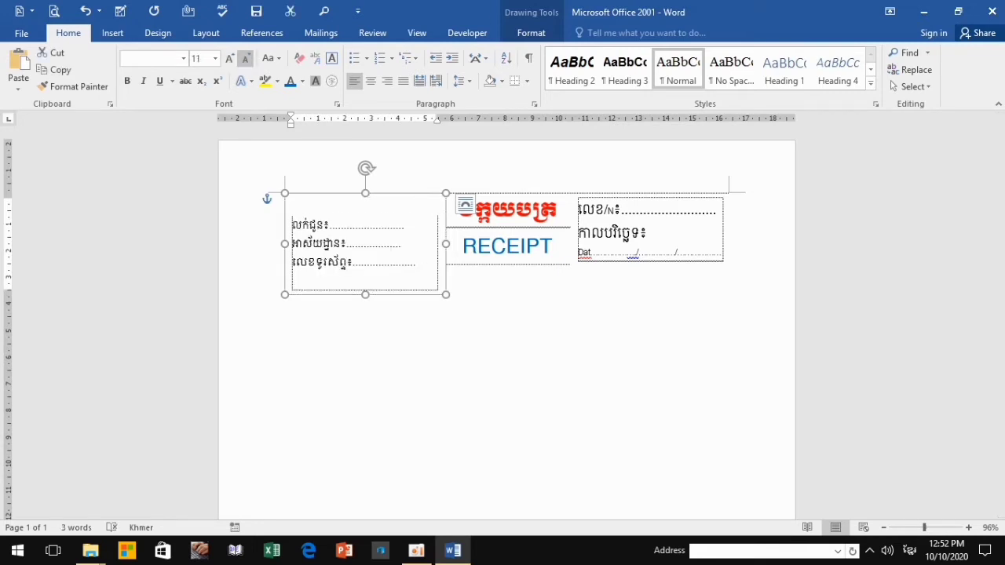
click(230, 58)
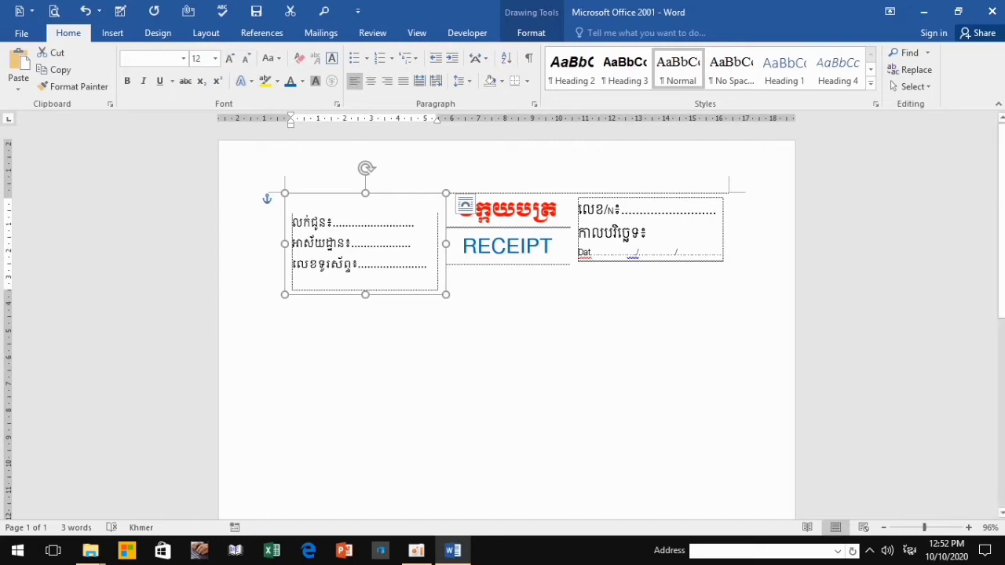
click(699, 211)
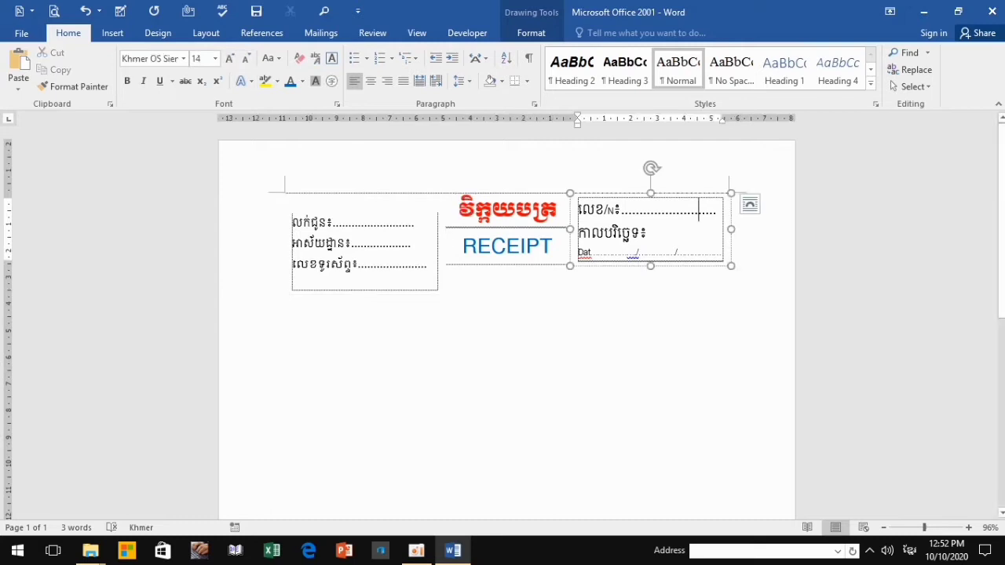
click(716, 211)
key(ctrl+a)
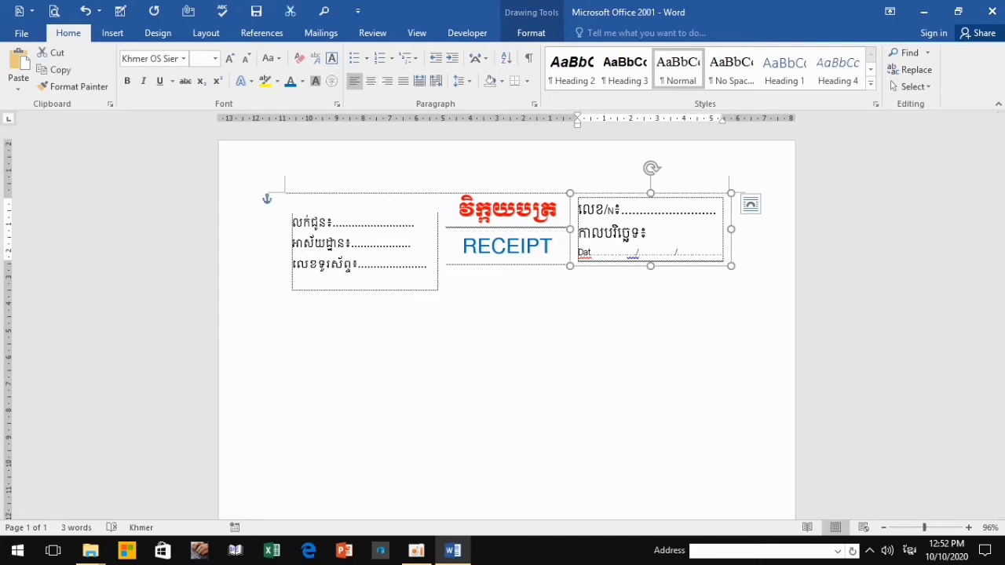
click(246, 58)
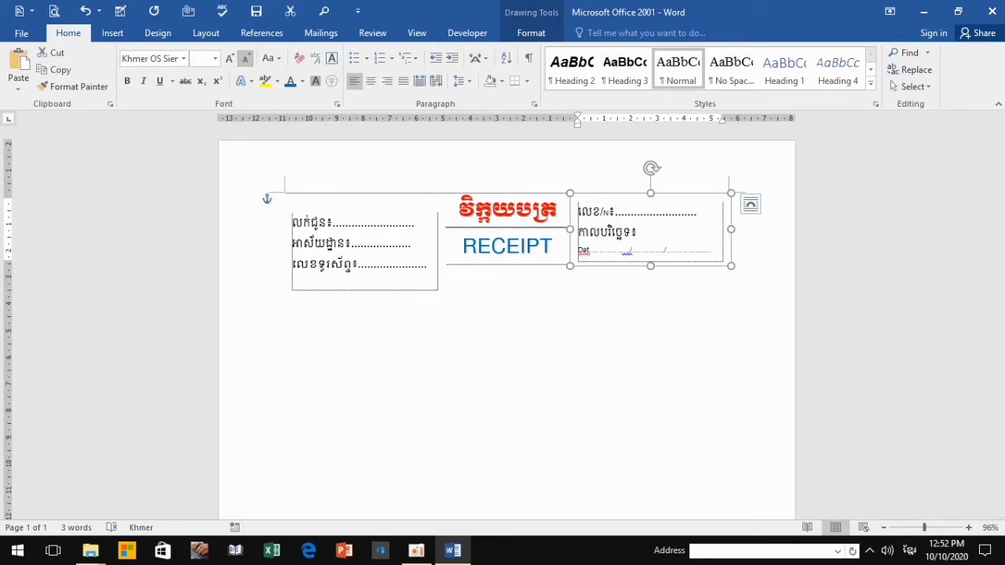
click(229, 58)
click(246, 58)
click(552, 246)
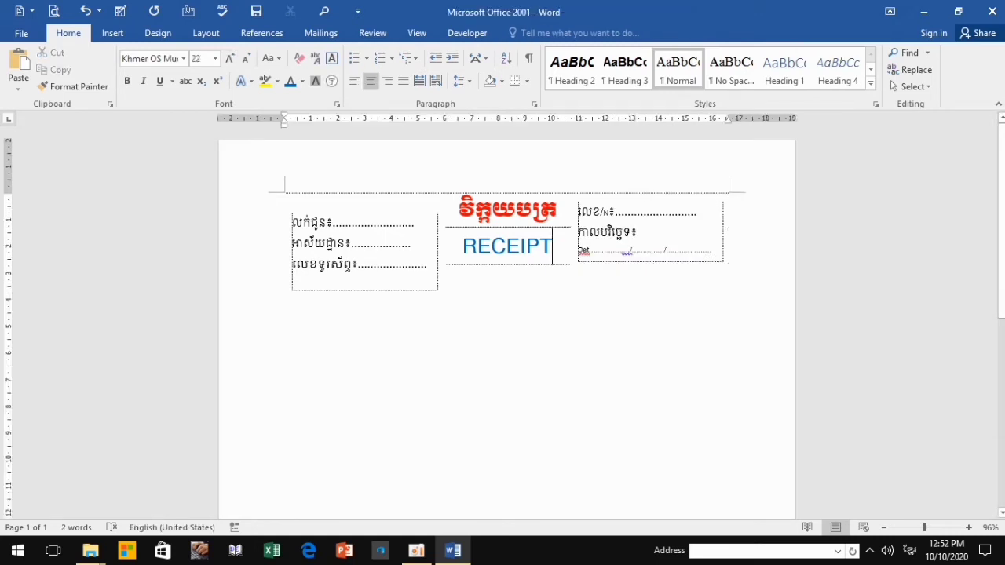
click(371, 222)
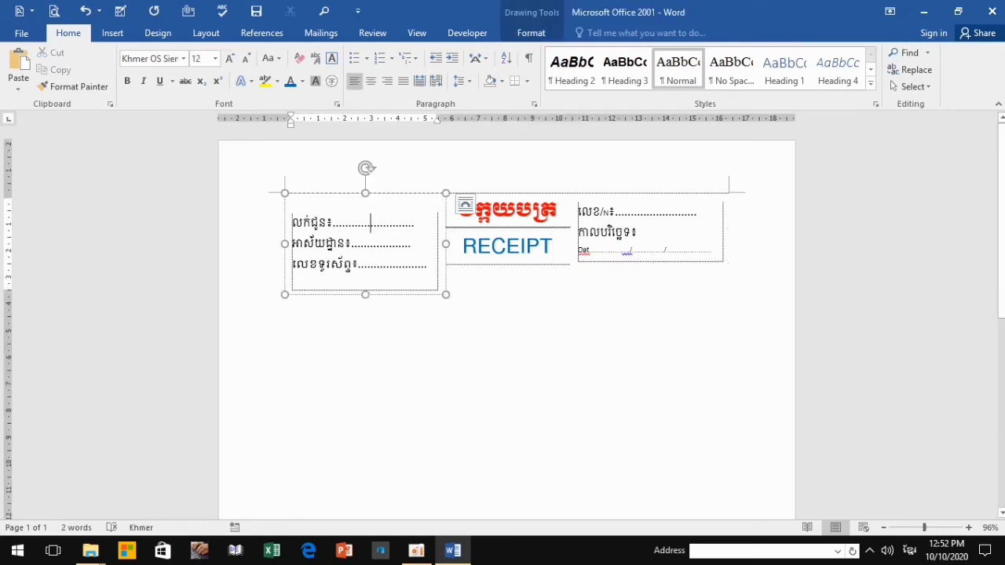
Raise the bottom edges of the left and right header boxes to fit their text
drag(365, 295, 366, 265)
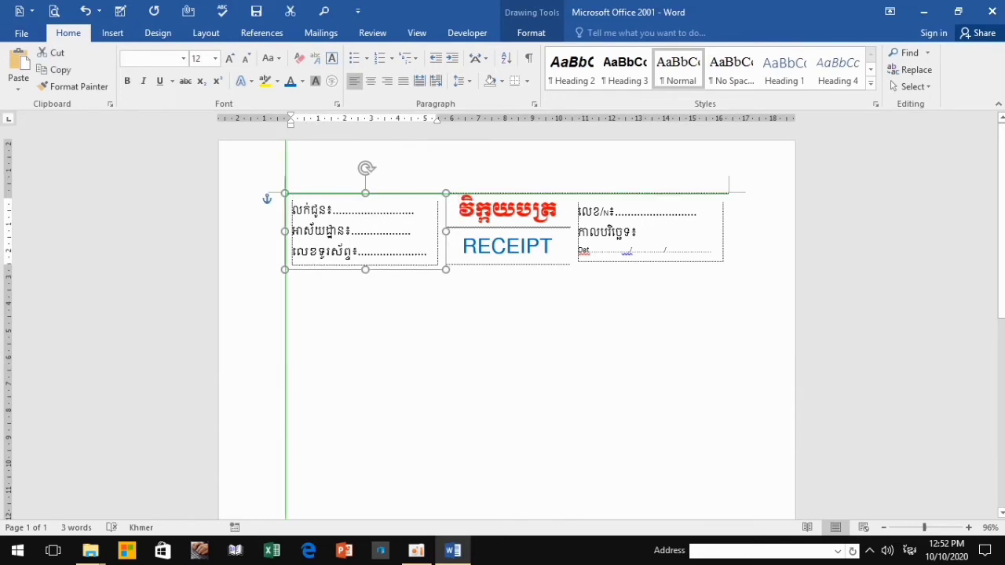
click(646, 250)
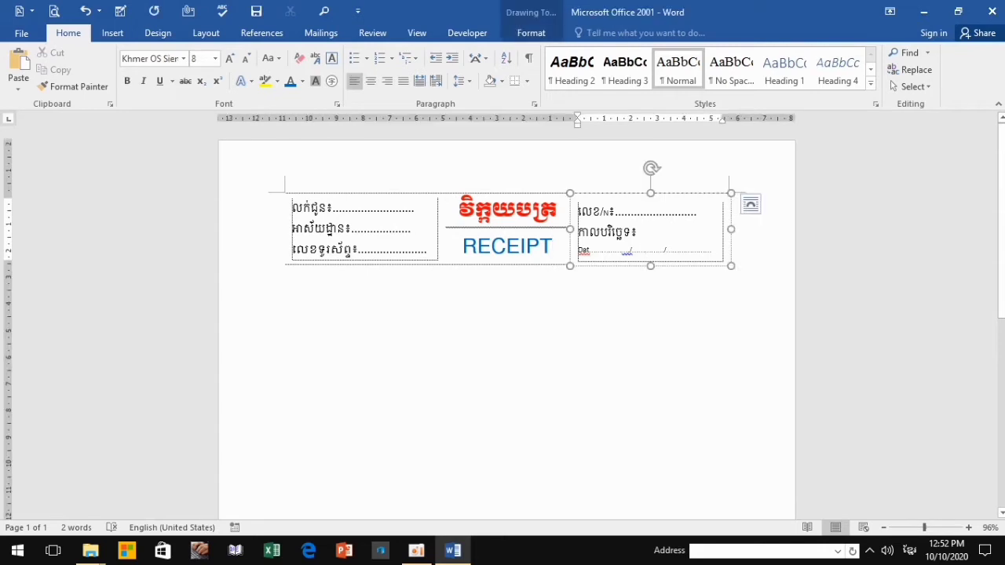
drag(650, 265, 650, 257)
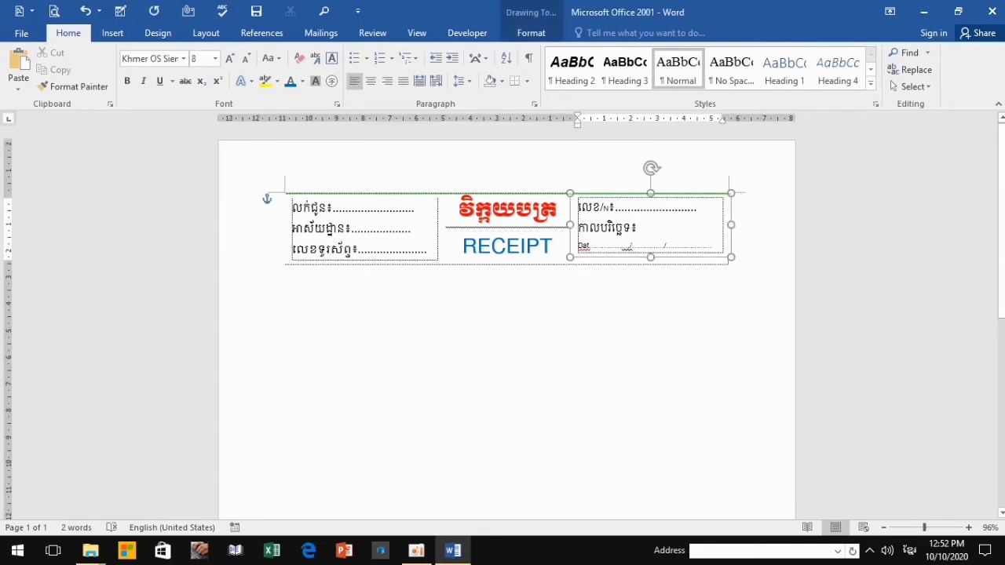
click(552, 246)
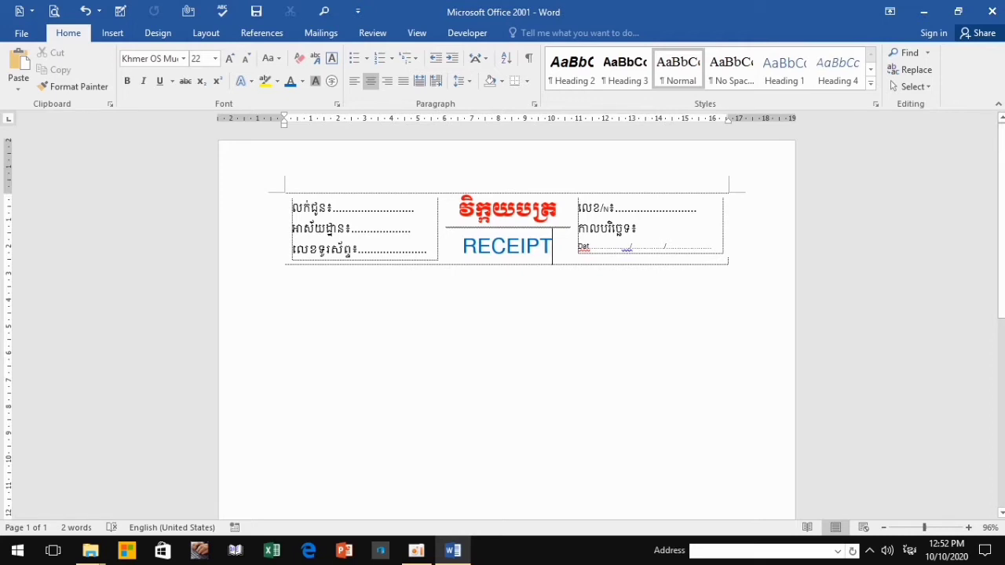
click(464, 246)
click(552, 246)
Add a row below the header table and insert the flower symbol from More Symbols
key(Return)
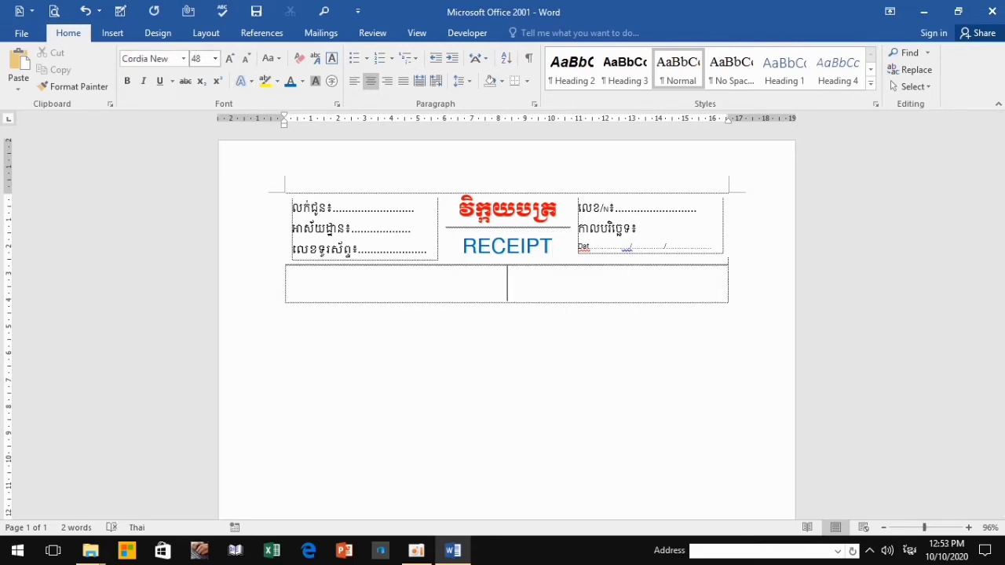
click(112, 33)
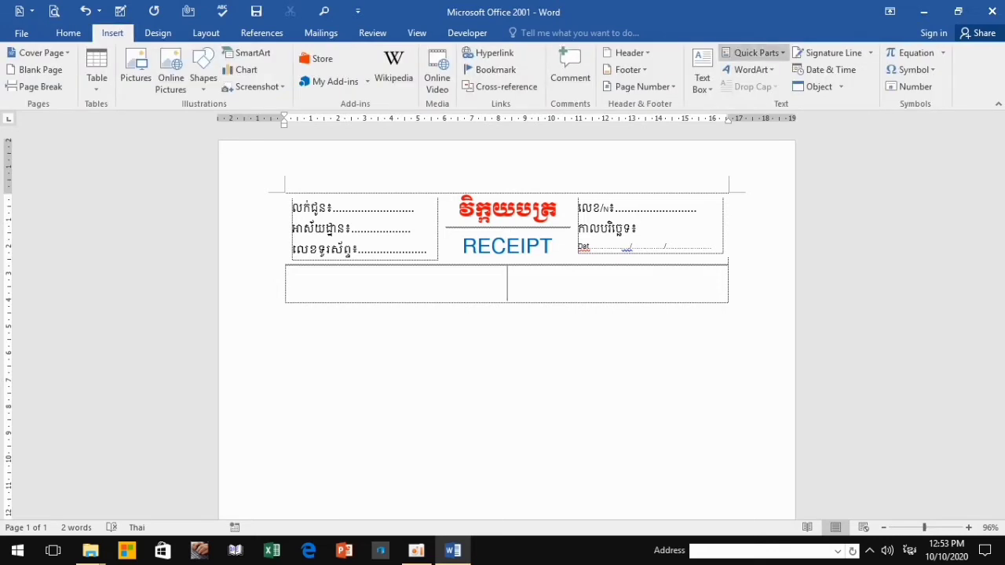
click(910, 69)
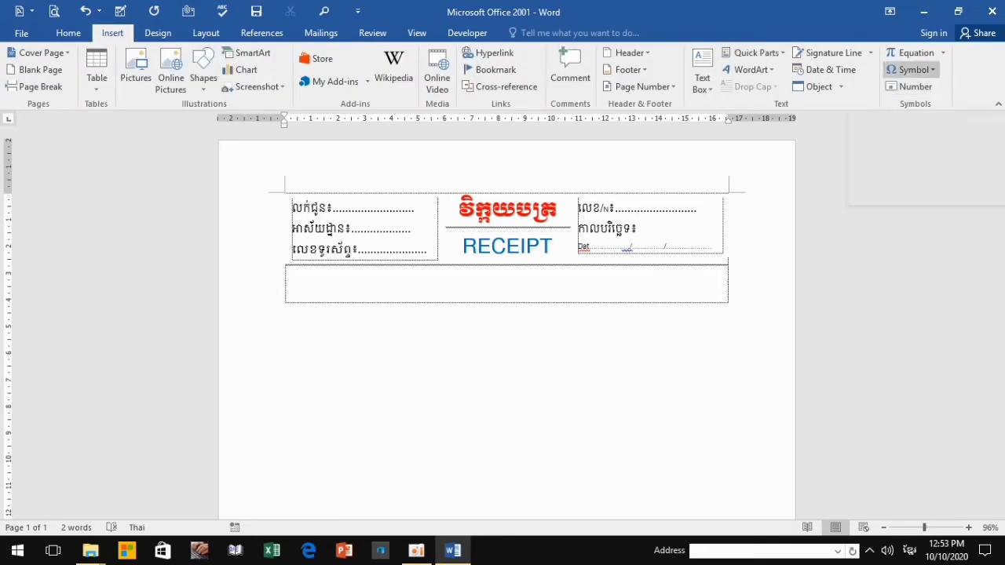
click(911, 70)
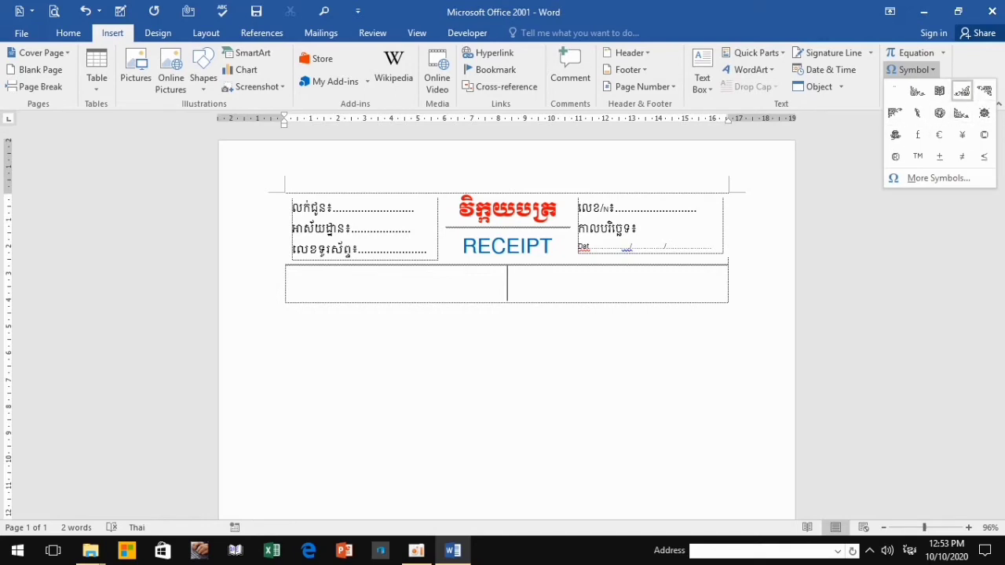
click(936, 179)
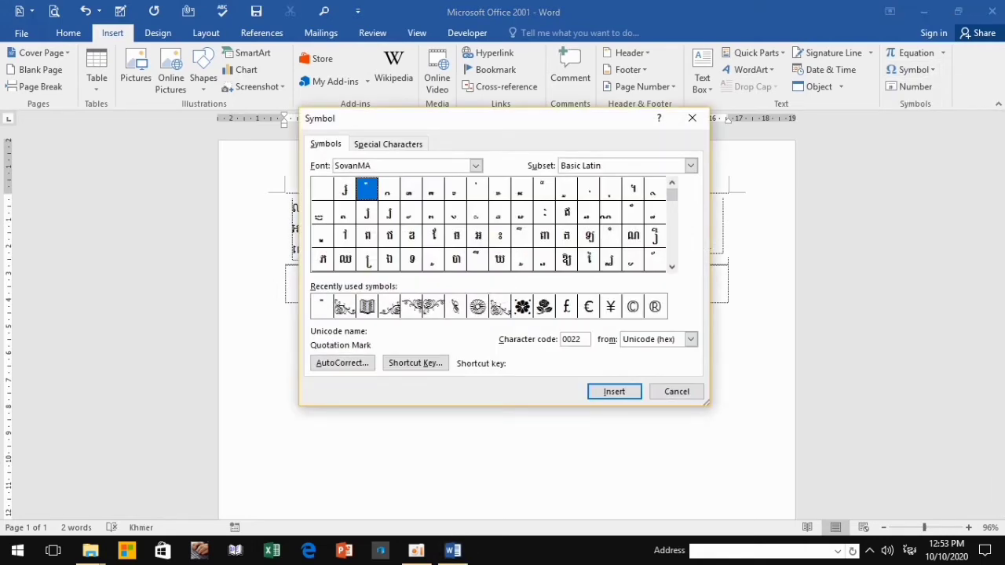
click(545, 306)
click(614, 391)
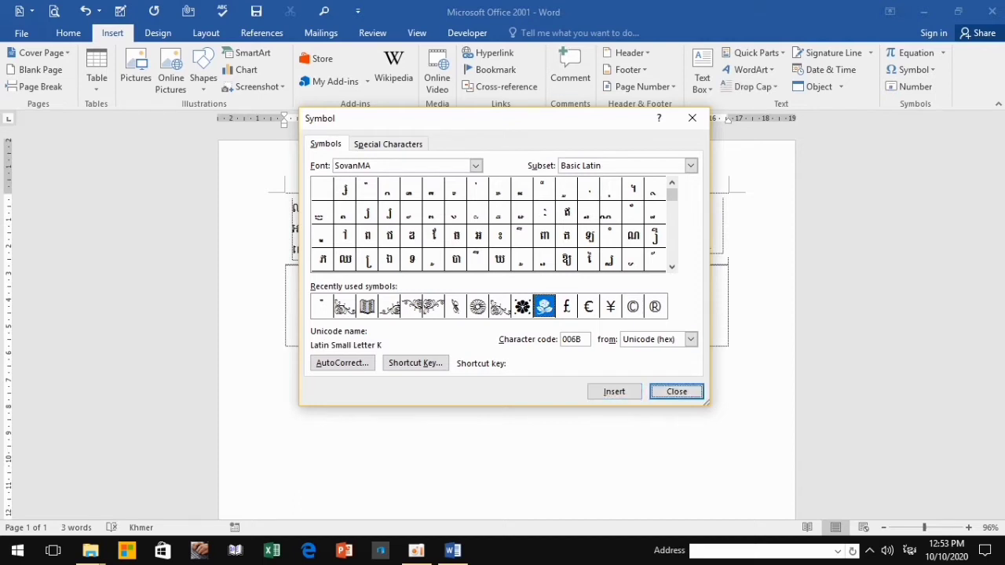
click(676, 391)
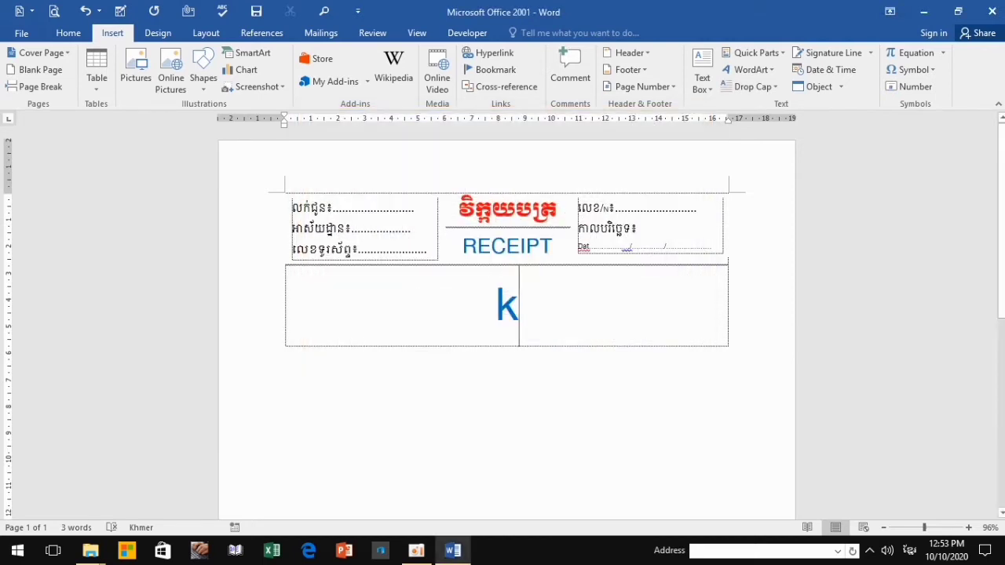
Delete the stray k glyph from the new row
double_click(508, 306)
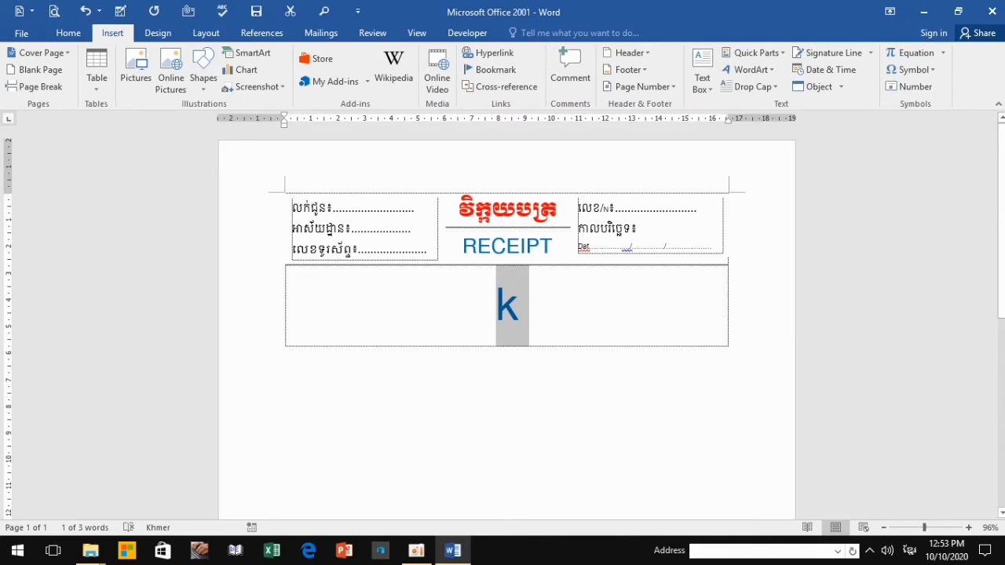
key(alt+shift)
key(alt+shift)
key(Right)
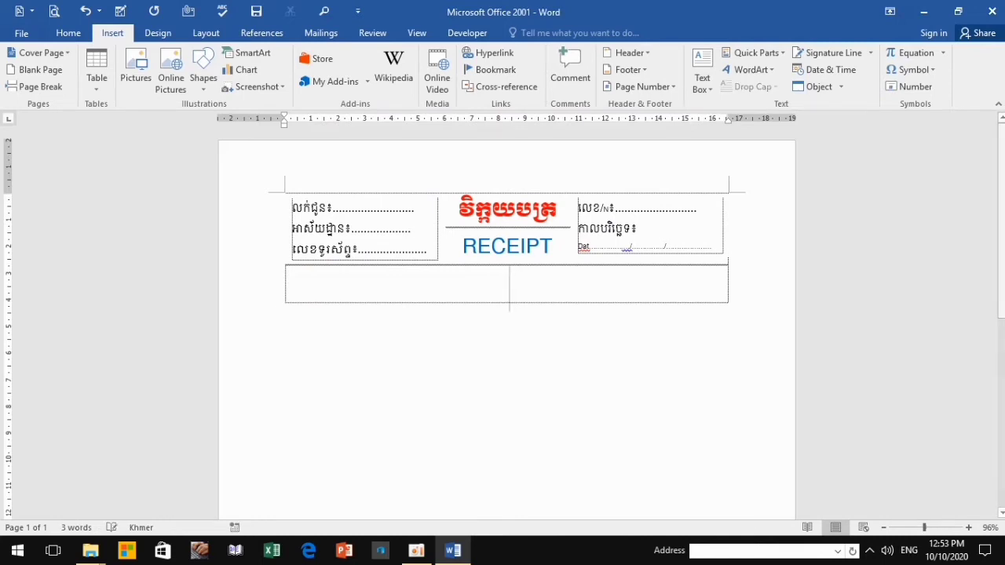
key(BackSpace)
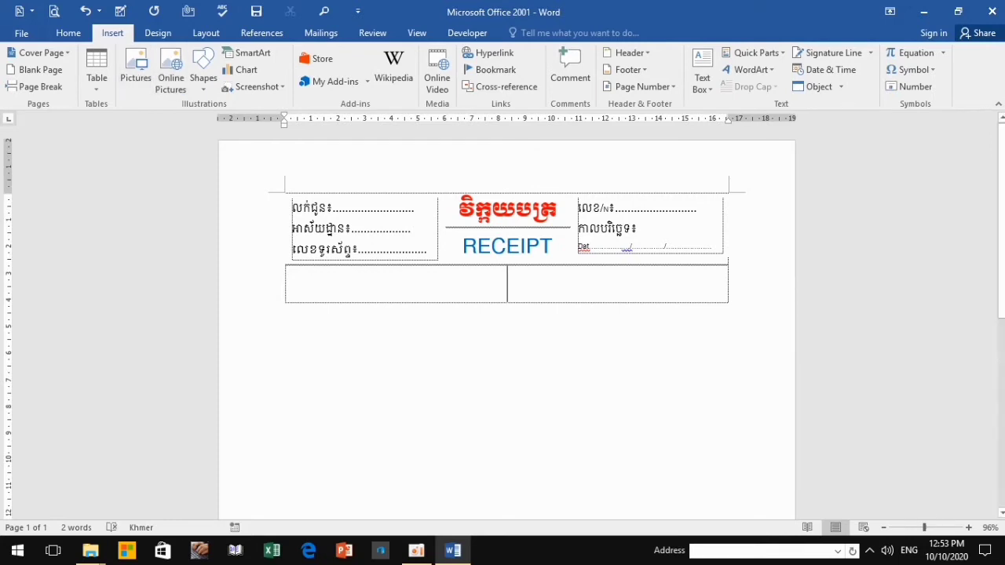
Centre the empty lower row and insert the blue flower symbol
click(381, 282)
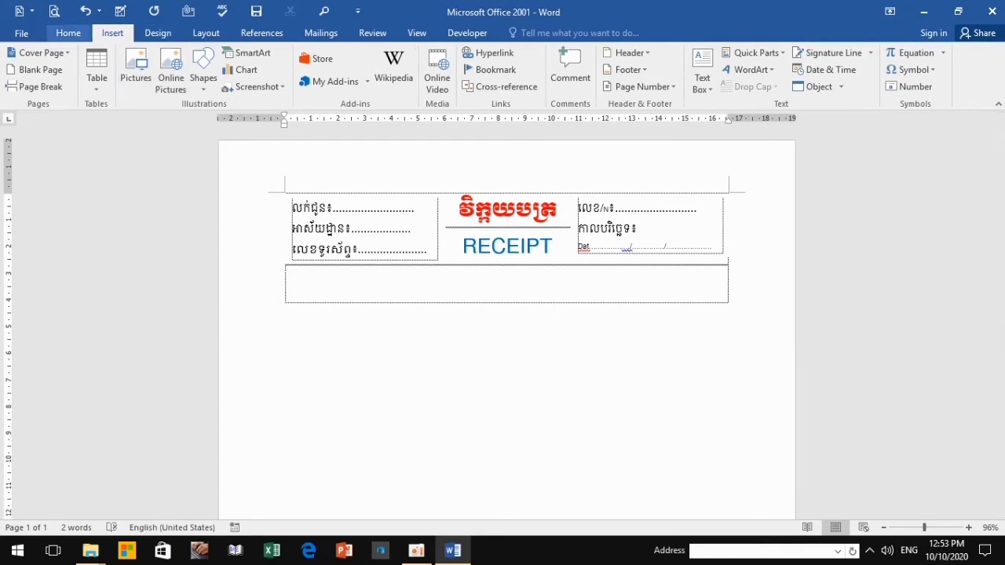
click(68, 33)
key(ctrl+e)
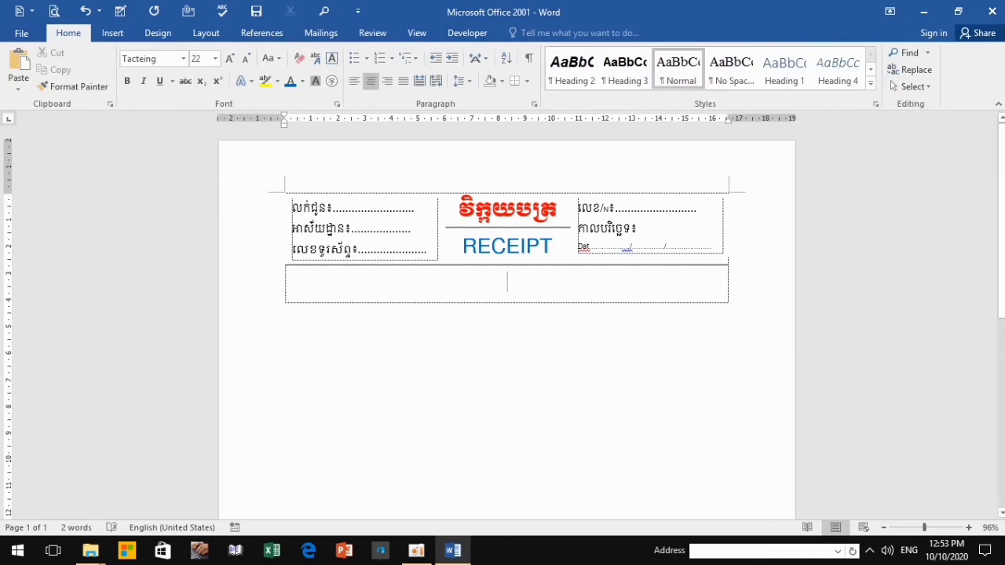
click(113, 33)
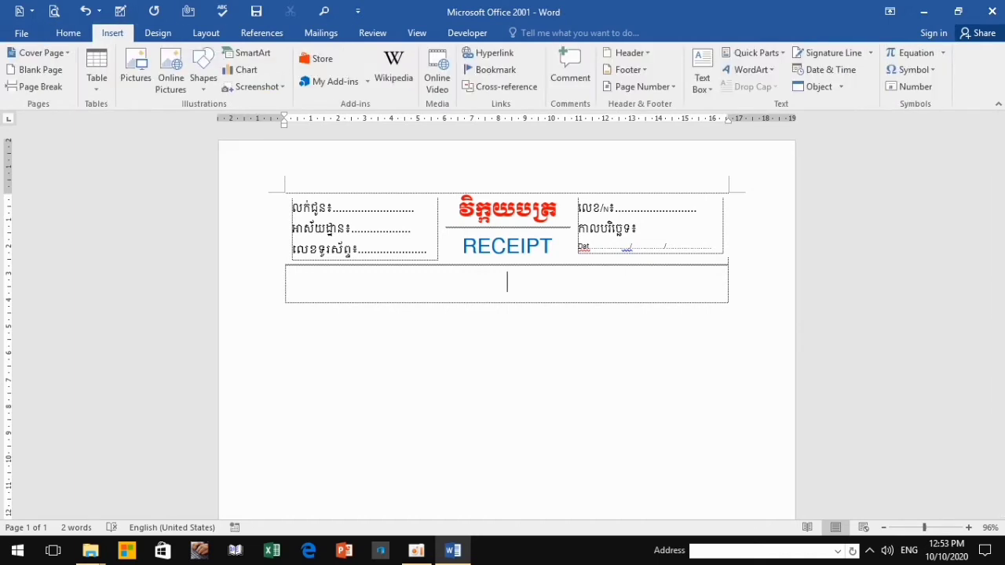
click(911, 69)
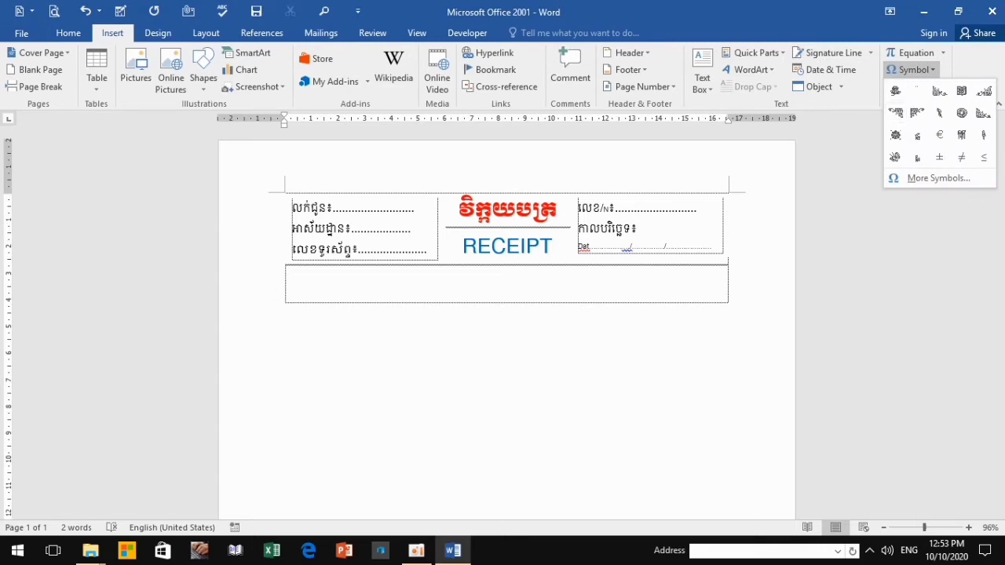
click(896, 90)
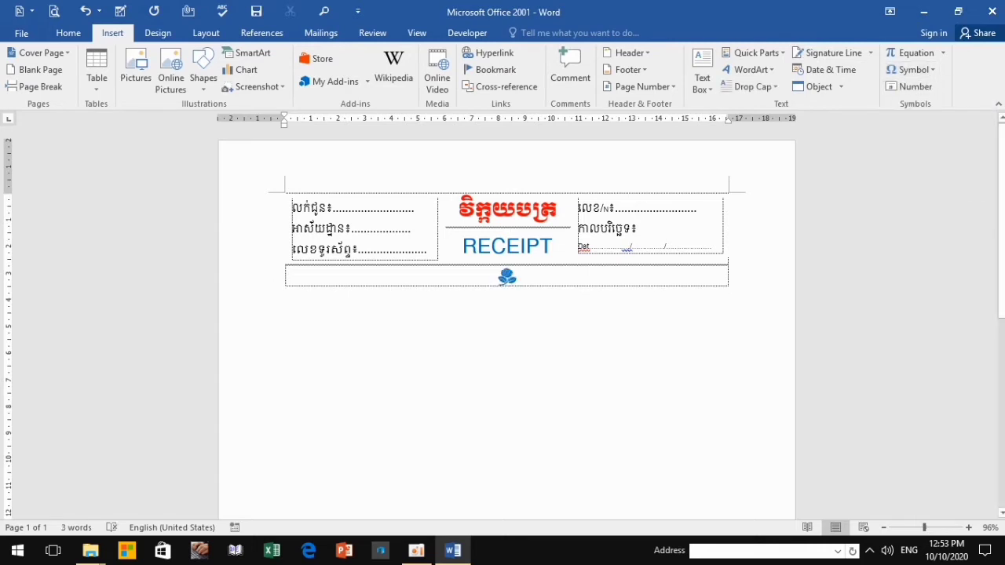
Copy the flower to make four, merging them onto a single line
double_click(507, 275)
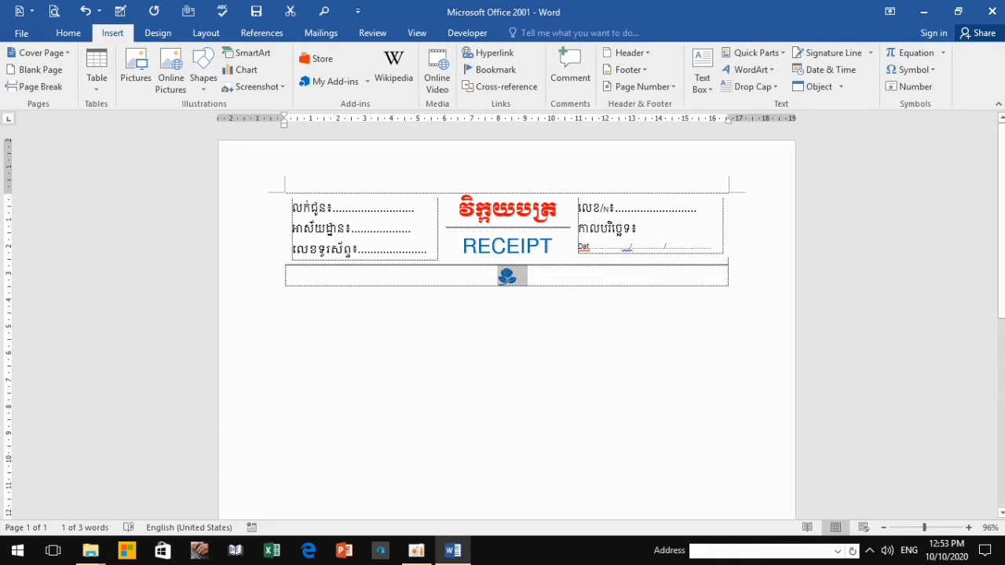
click(518, 276)
key(ctrl+v)
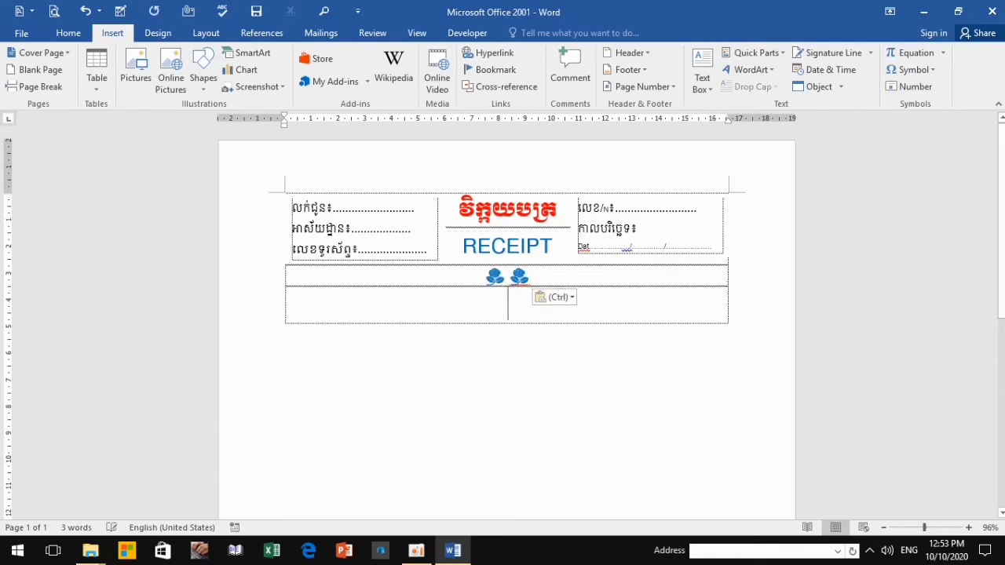
key(ctrl+v)
key(ctrl+v)
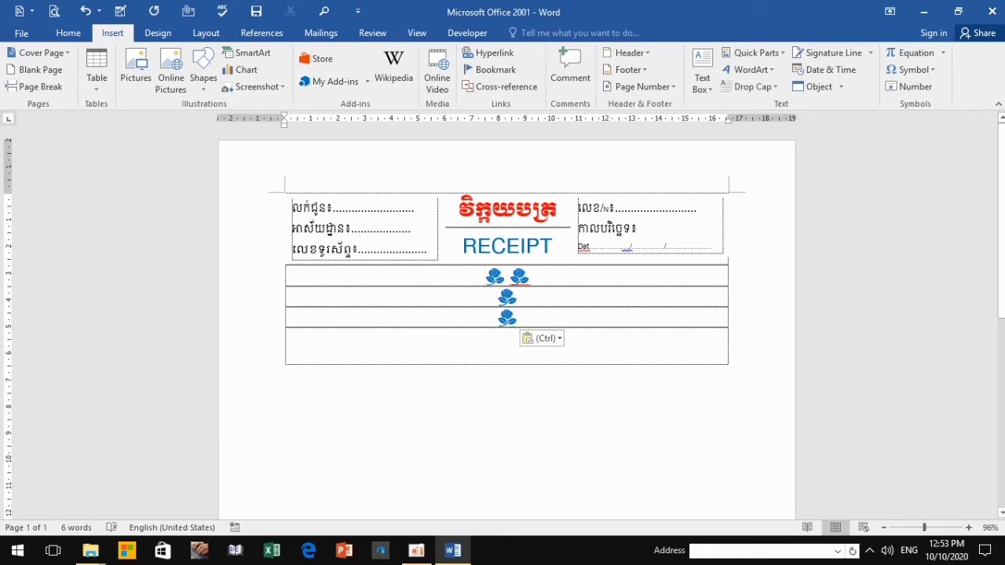
key(ctrl+z)
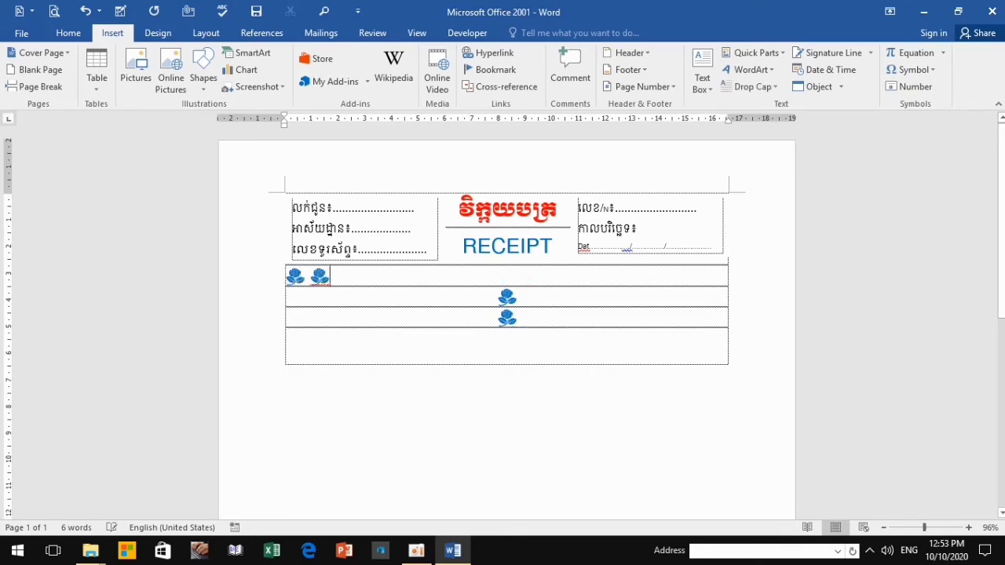
click(498, 297)
key(ctrl+l)
key(BackSpace)
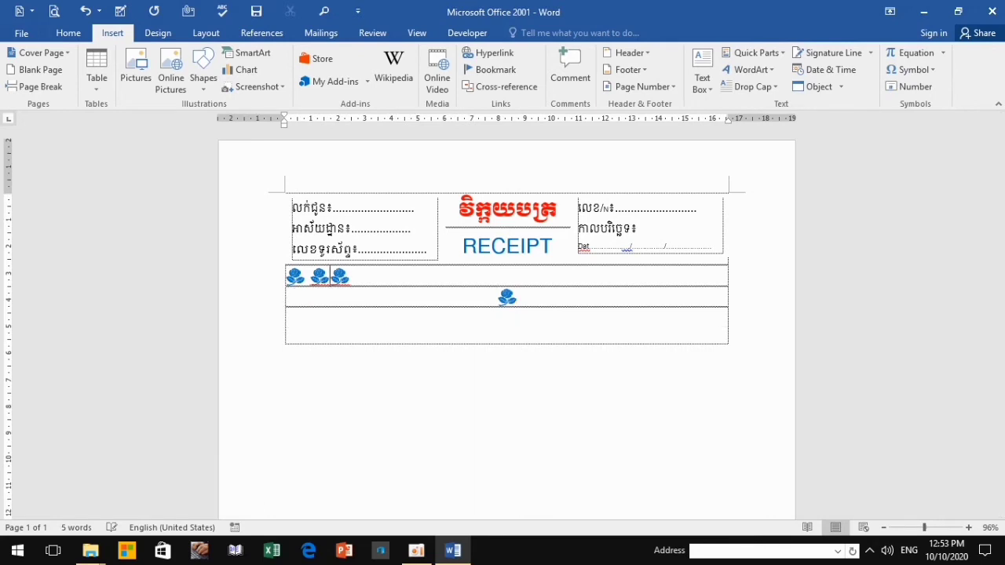
click(498, 297)
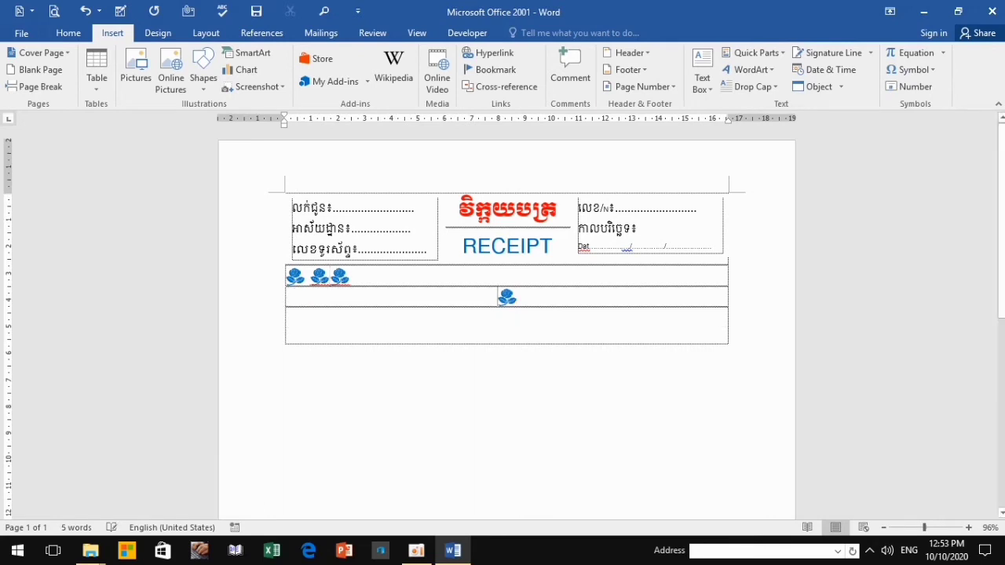
key(ctrl+l)
key(BackSpace)
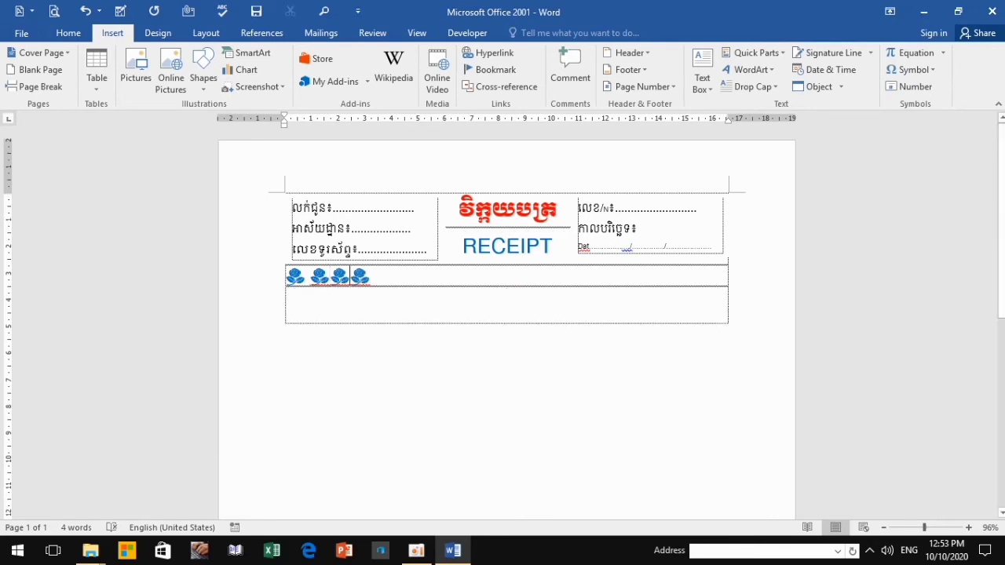
Centre the row of four flowers and reduce their font size
click(68, 32)
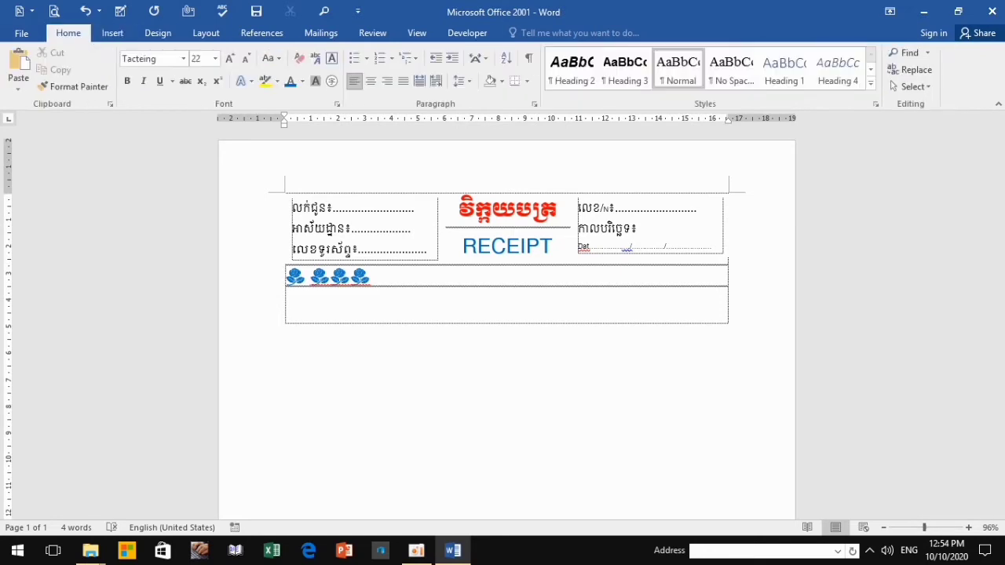
click(370, 80)
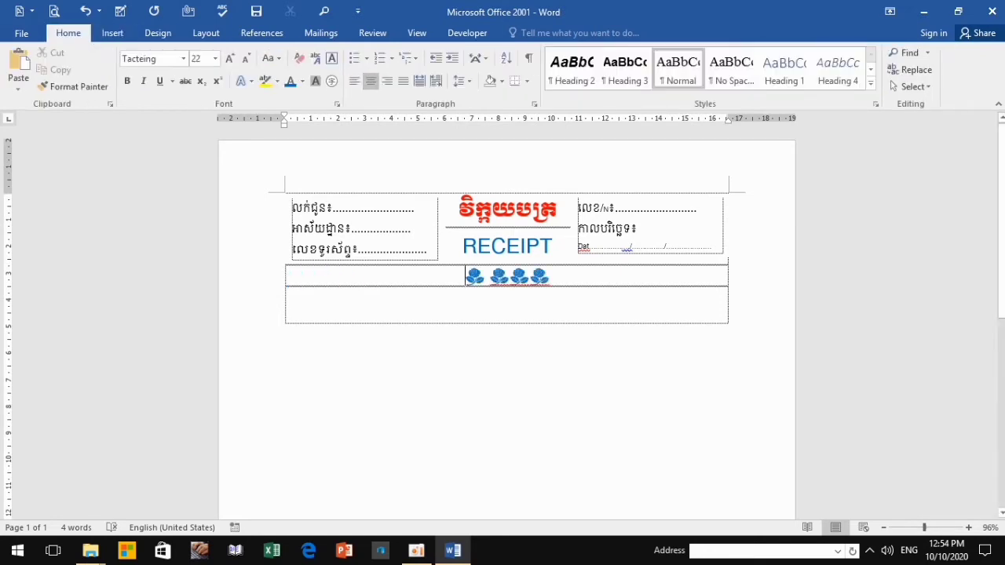
key(shift+End)
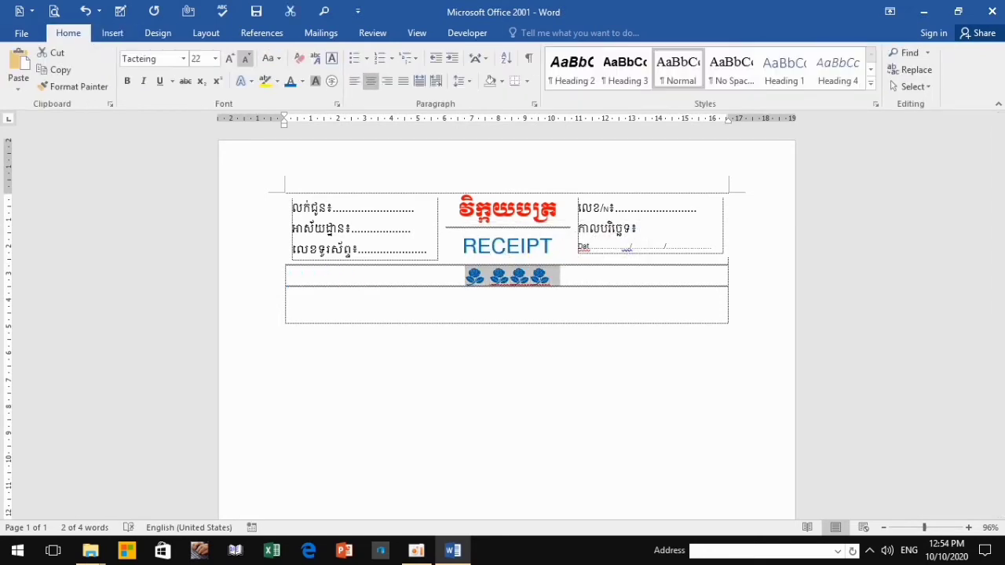
key(ctrl+shift+comma)
key(ctrl+shift+comma)
key(ctrl+shift+comma)
key(Down)
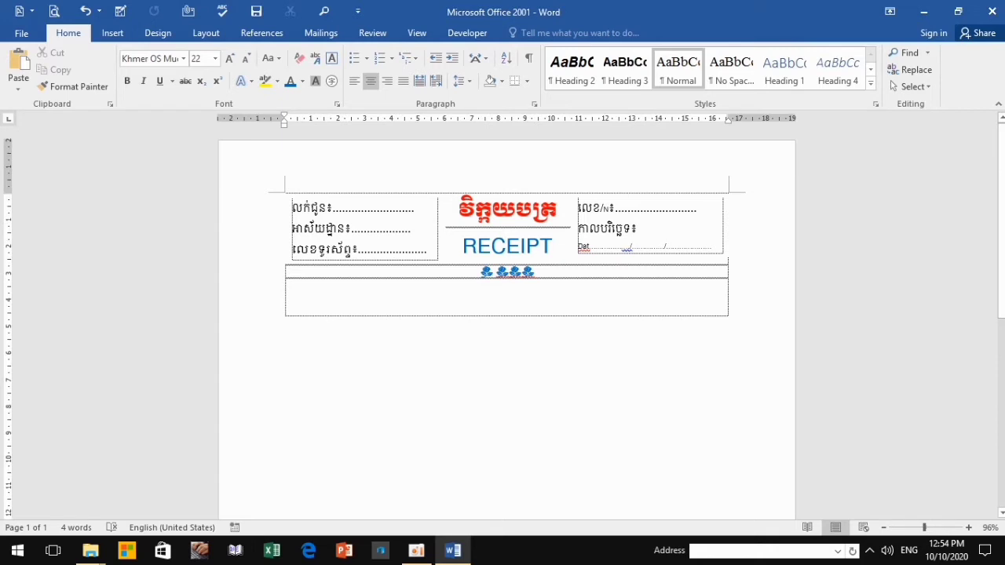
Insert a 5-column by 8-row table from the Insert tab's table grid
click(113, 33)
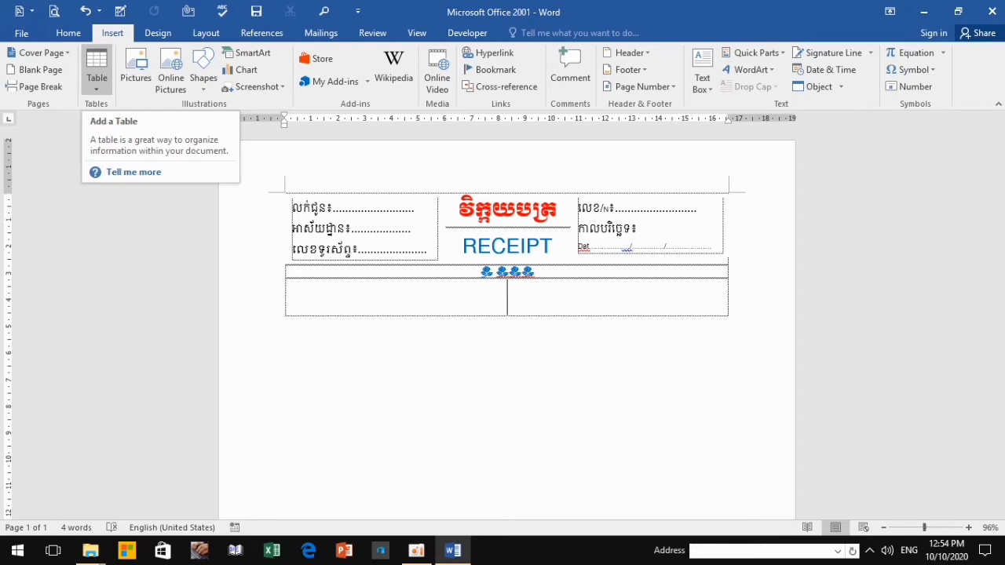
click(97, 78)
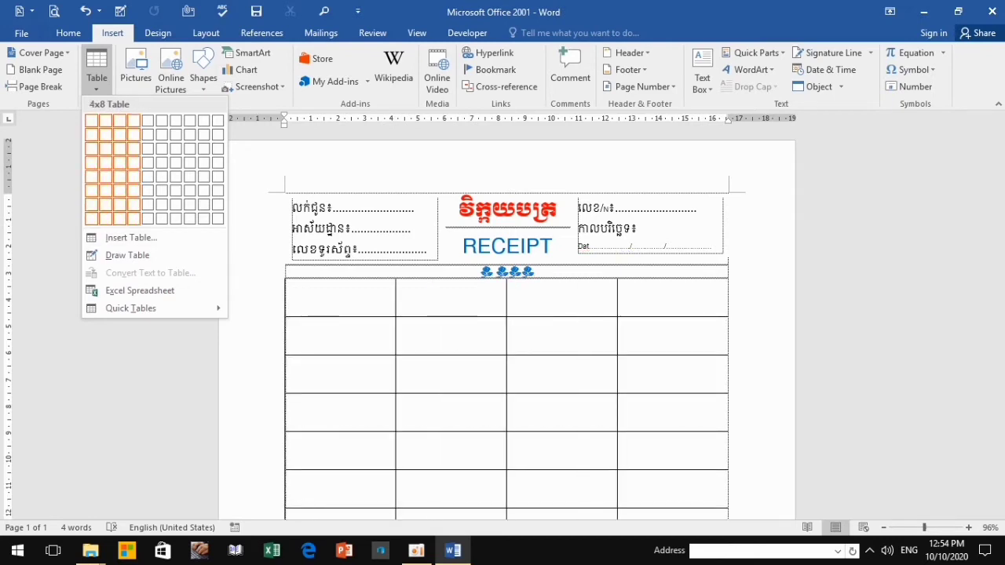
click(148, 219)
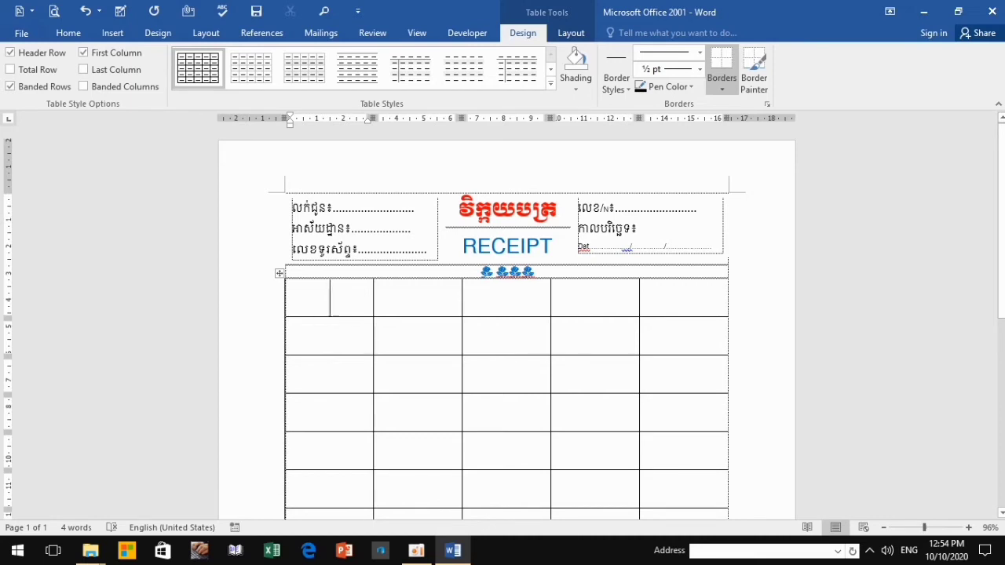
Switch to Khmer input and type the headings ល.រ and ឈ្មោះទំនិញ in the first two cells
text(L...)
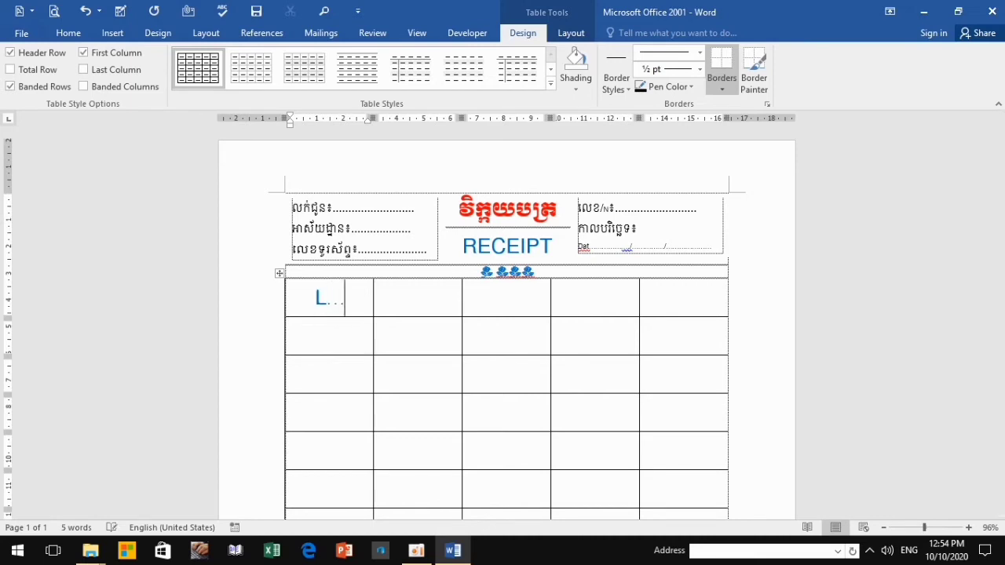
key(BackSpace)
key(BackSpace)
key(BackSpace)
key(alt+shift)
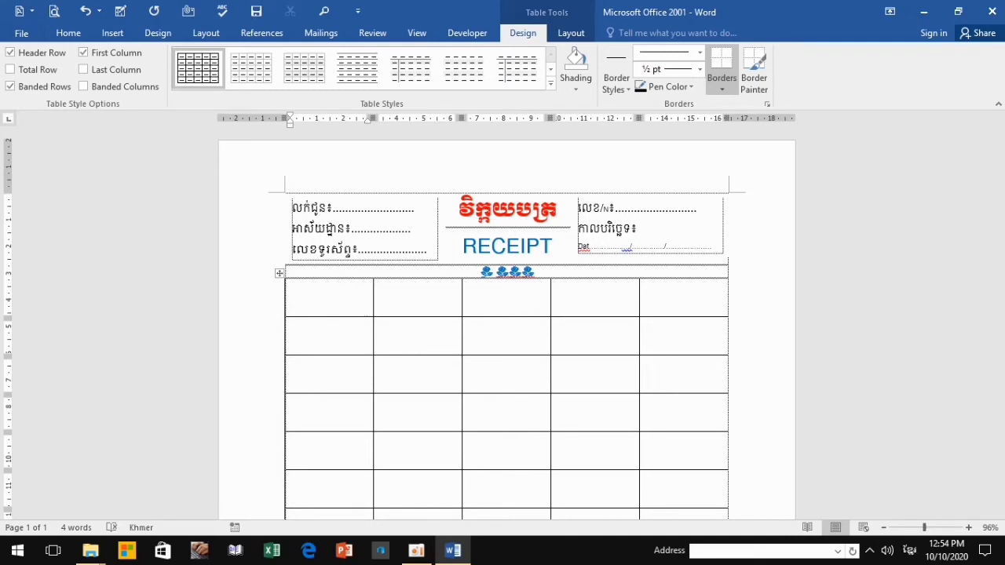
key(alt+shift)
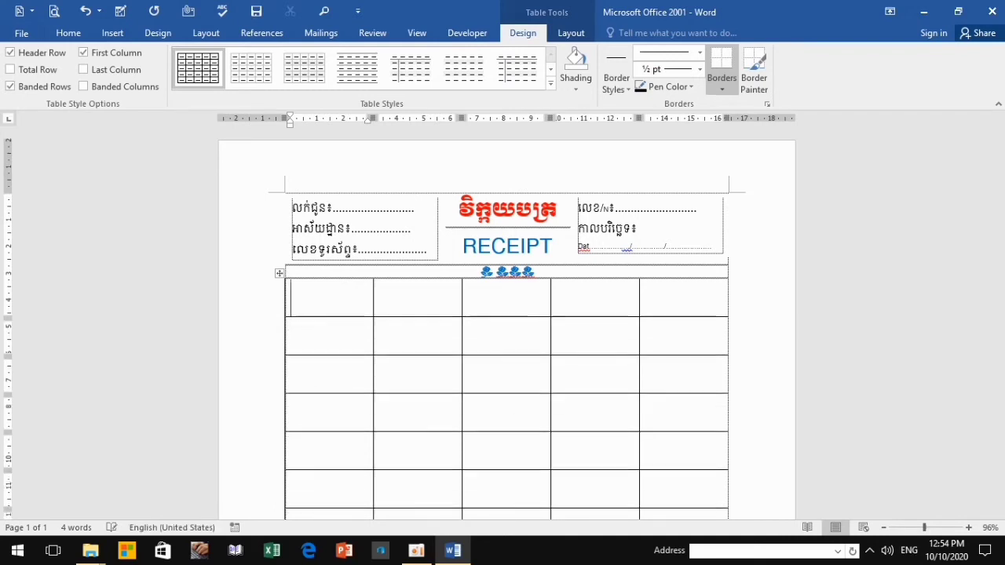
key(alt+shift)
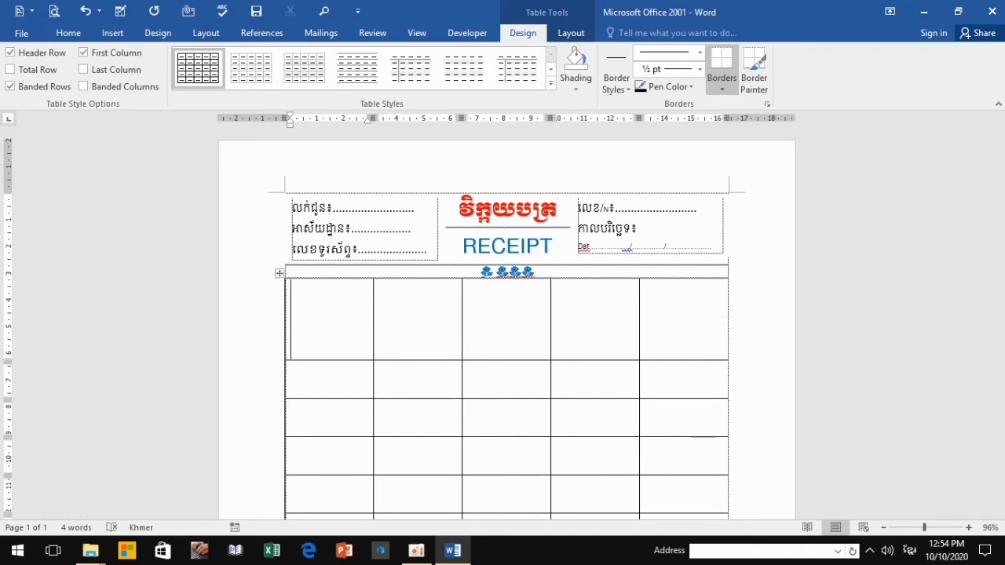
text(ល)
text(រ)
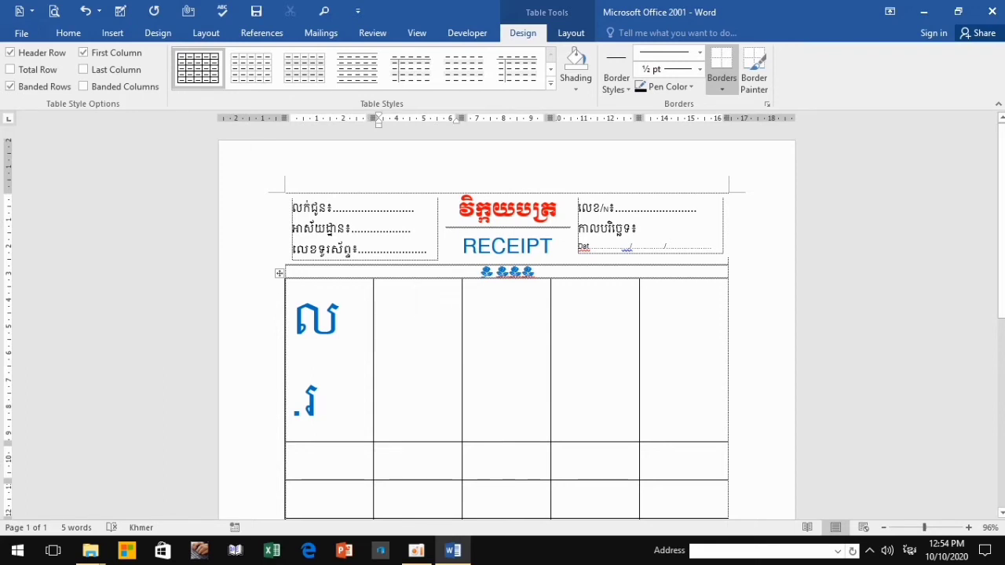
text(ឈូ)
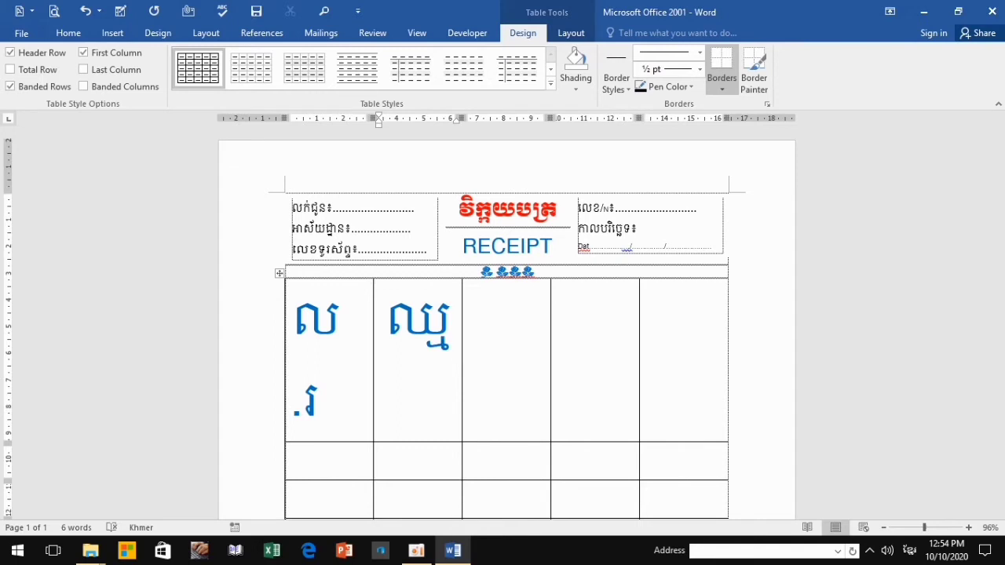
text(ោះ)
text(ទ)
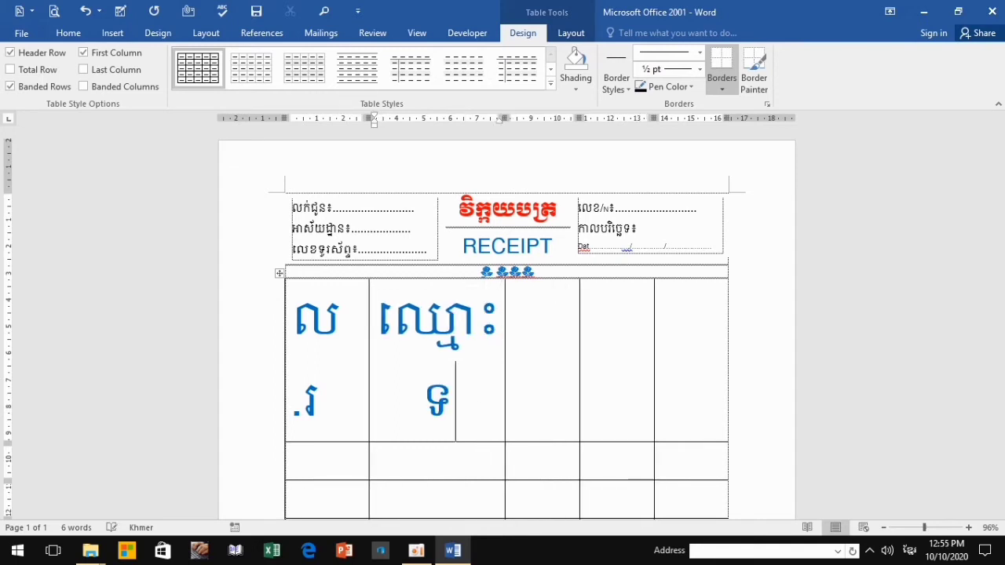
text(ៅ)
key(BackSpace)
key(BackSpace)
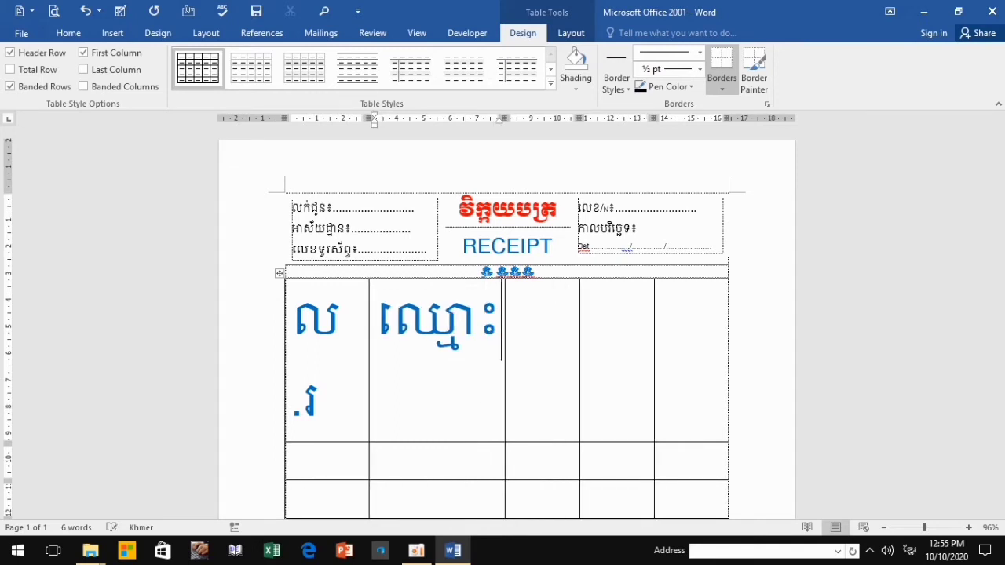
text(ទំ)
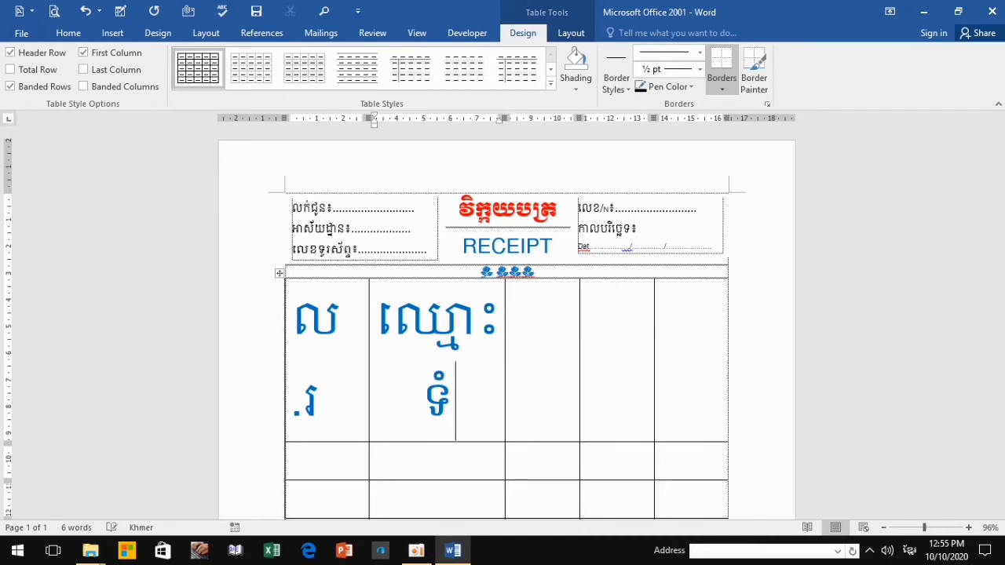
text(និញ)
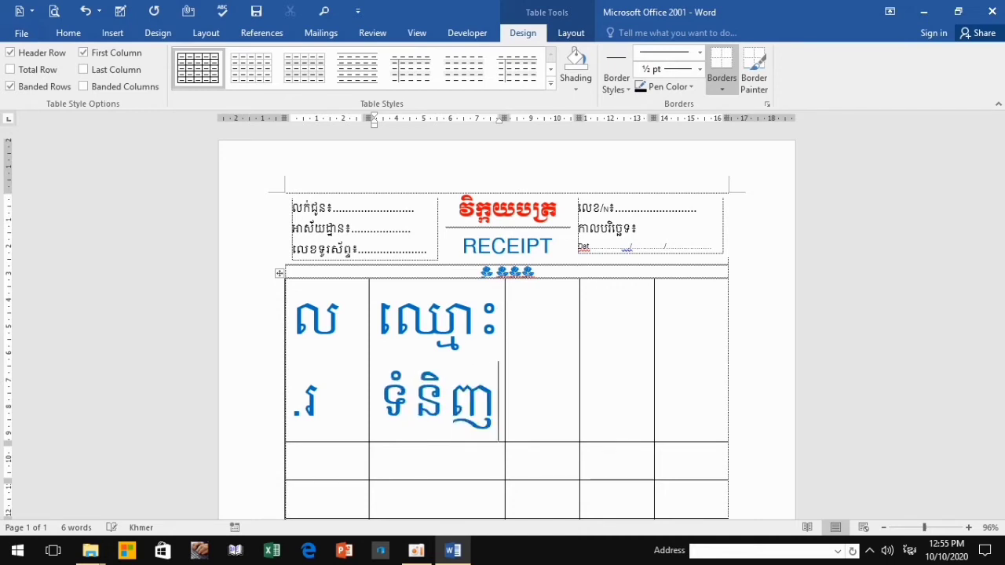
Type ចំនួន, តម្លៃរាយ and តម្លៃសរុប into the third, fourth and fifth header cells
key(Tab)
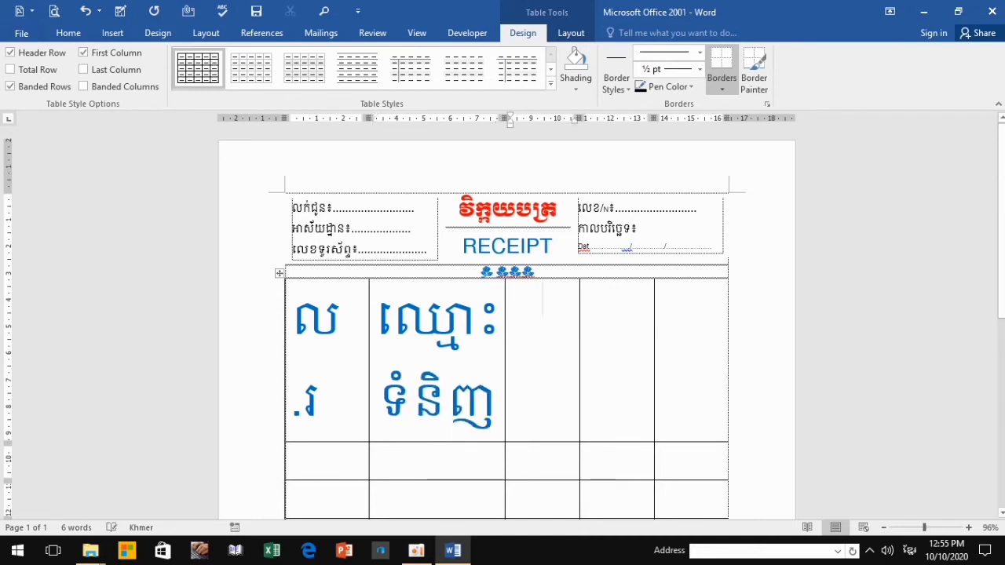
text(ថ)
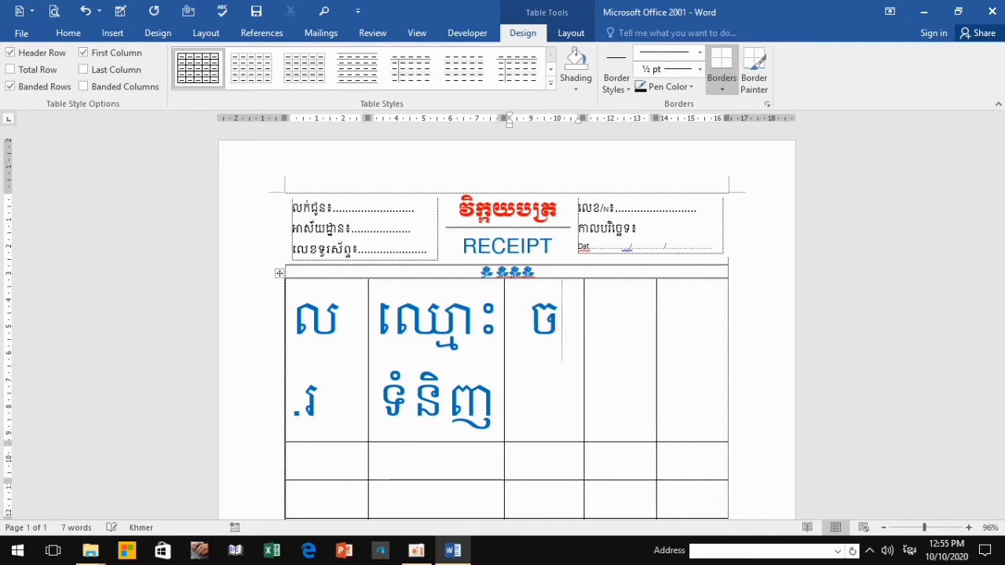
text(ំណ)
key(BackSpace)
text(នួន)
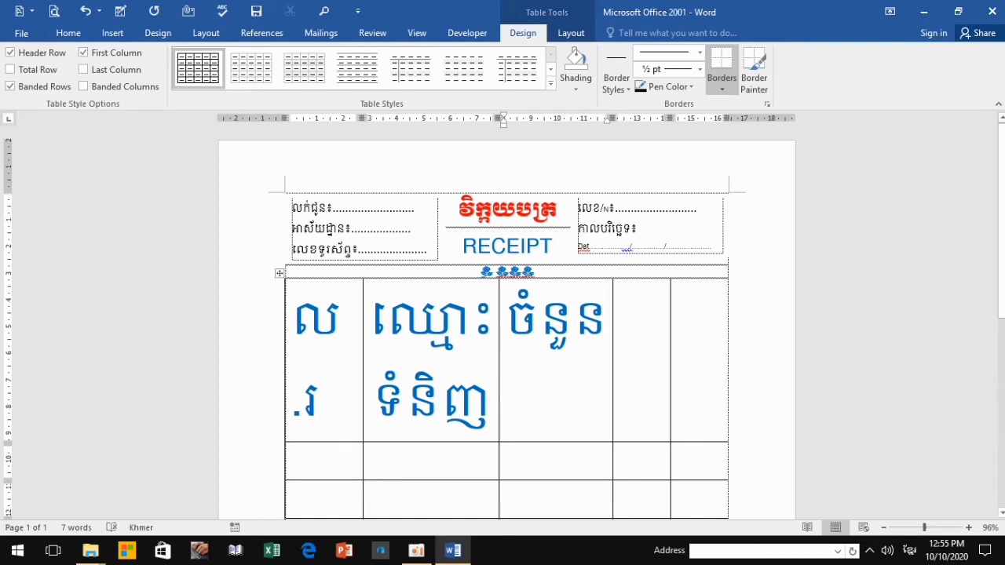
key(Tab)
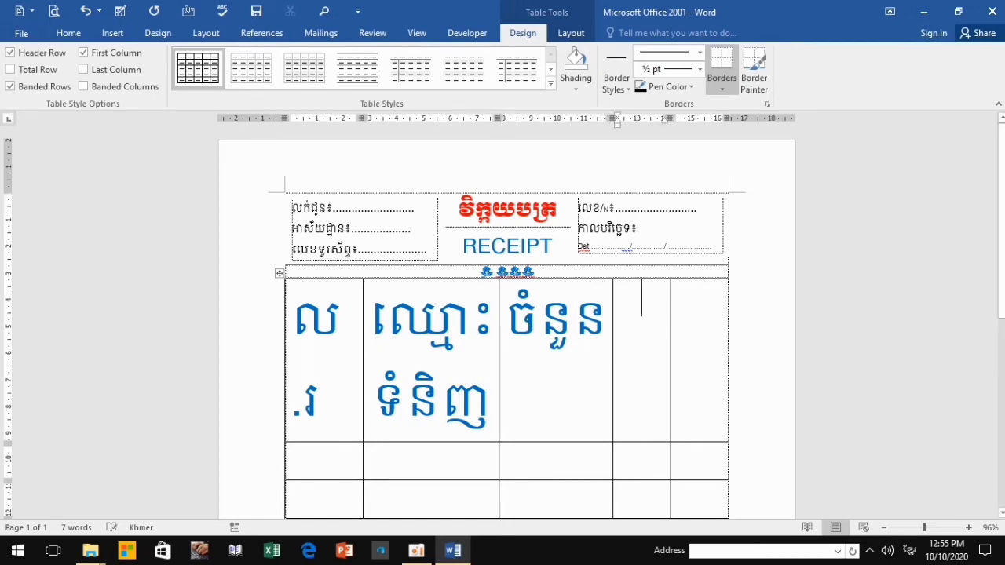
text(តម)
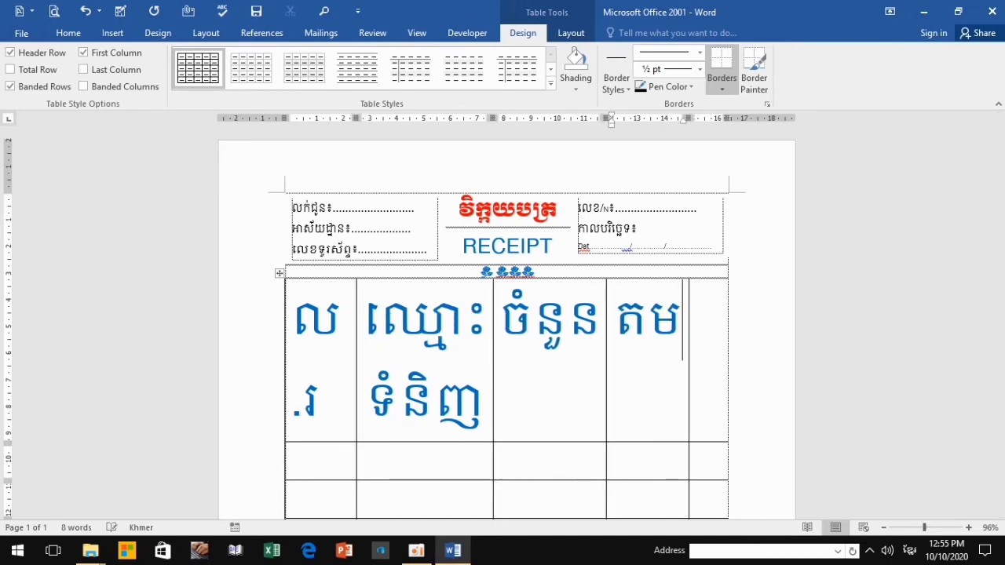
text(្លៃ)
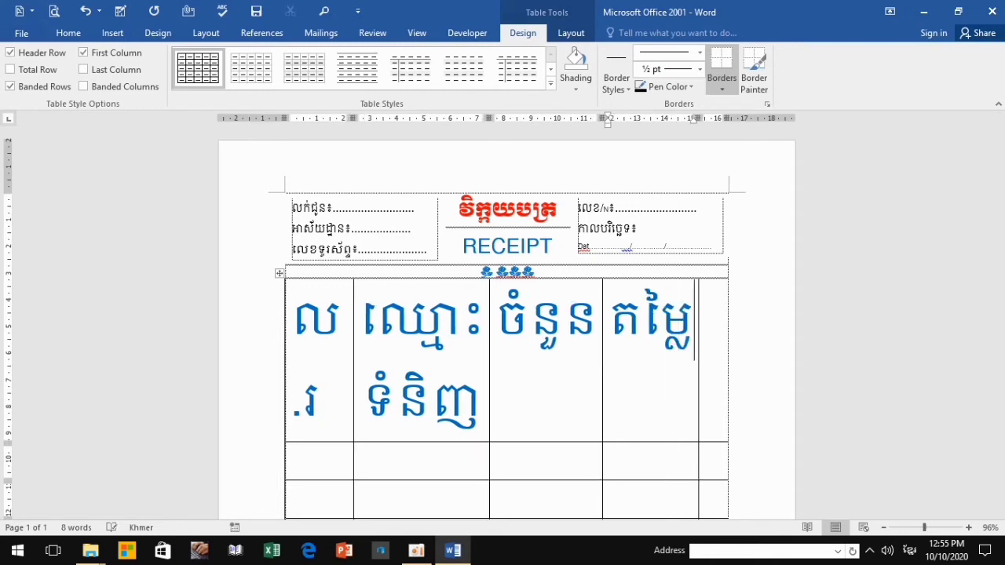
text(រា)
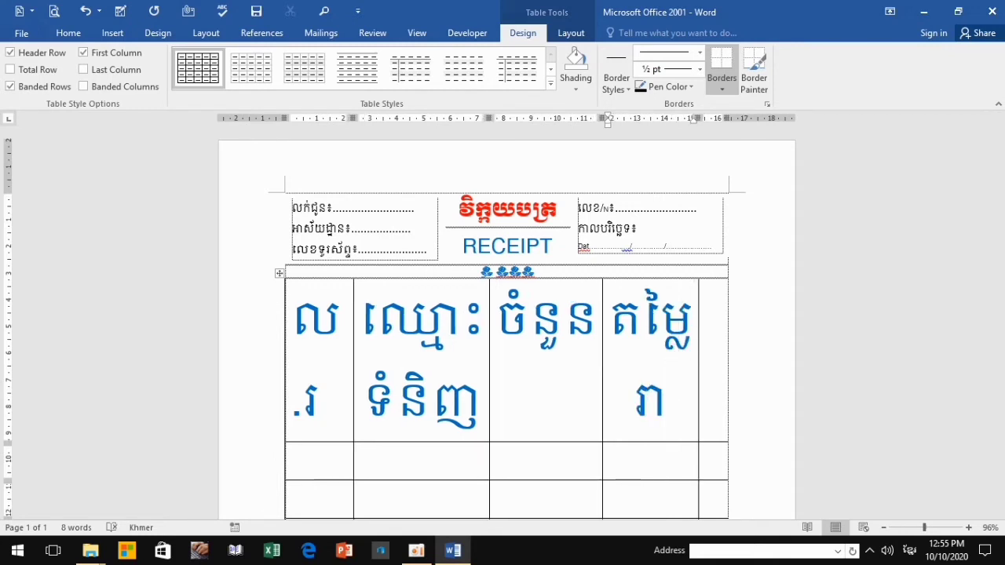
text(យ)
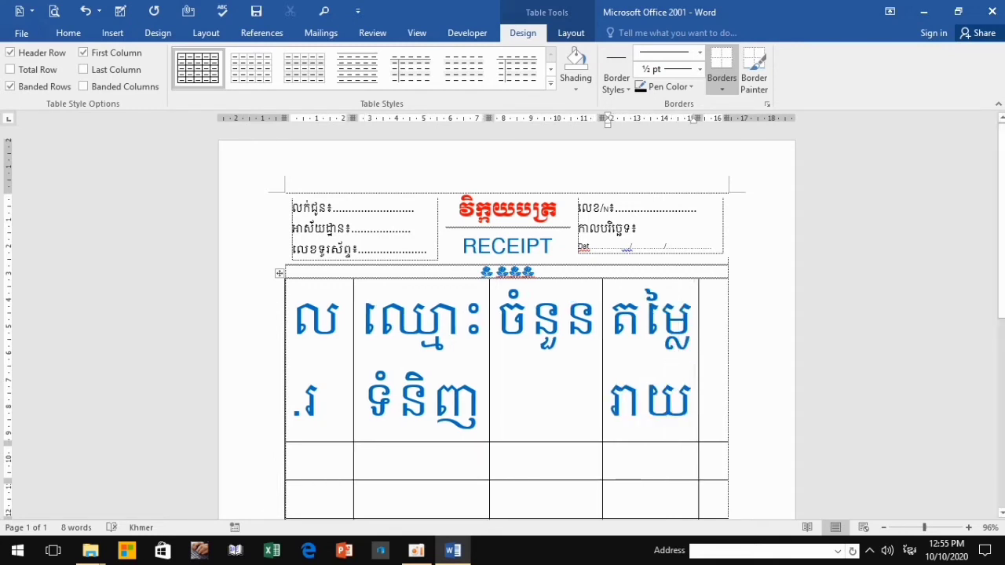
click(715, 297)
text(ត)
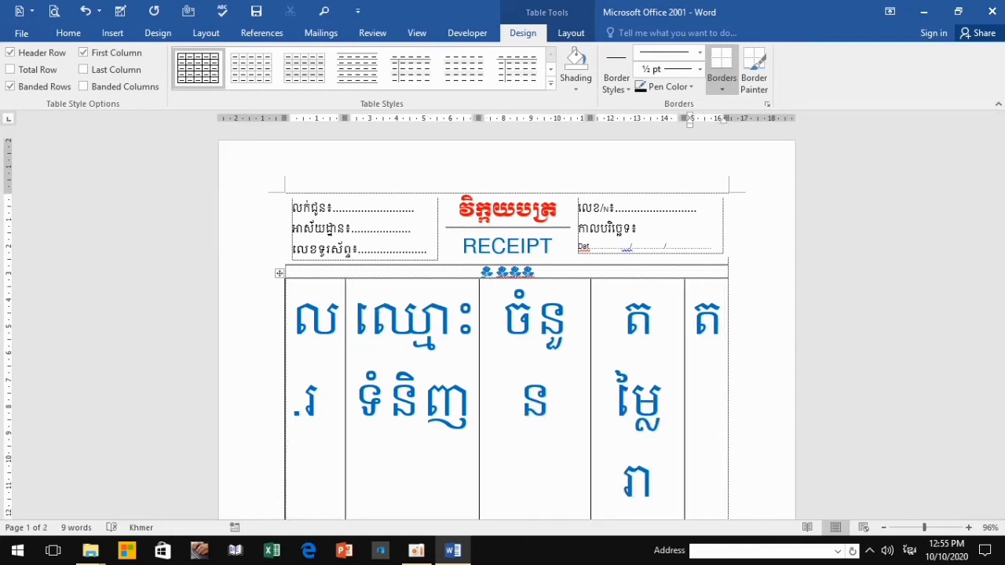
text(ម្ល)
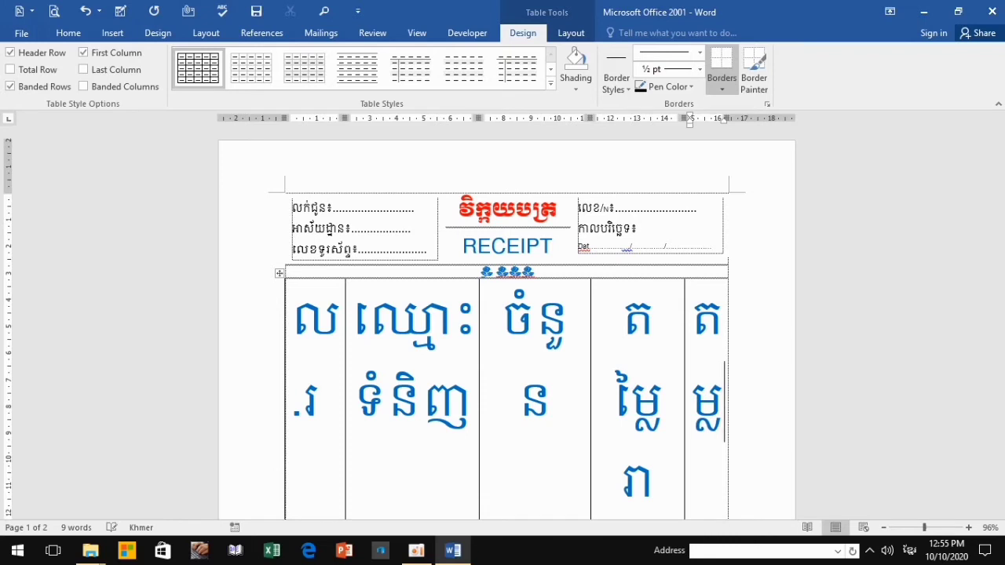
text(ៃសរ)
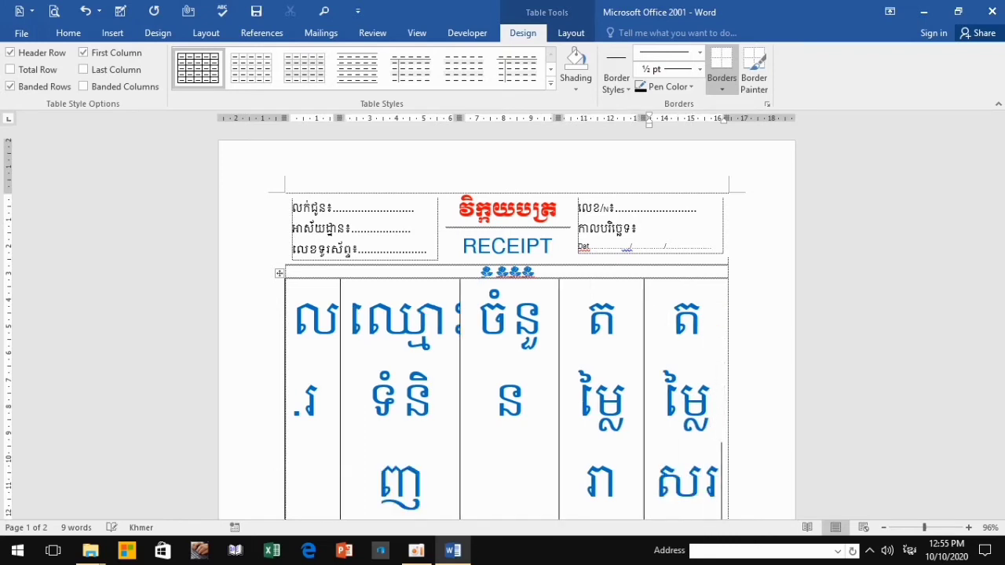
text(ុប)
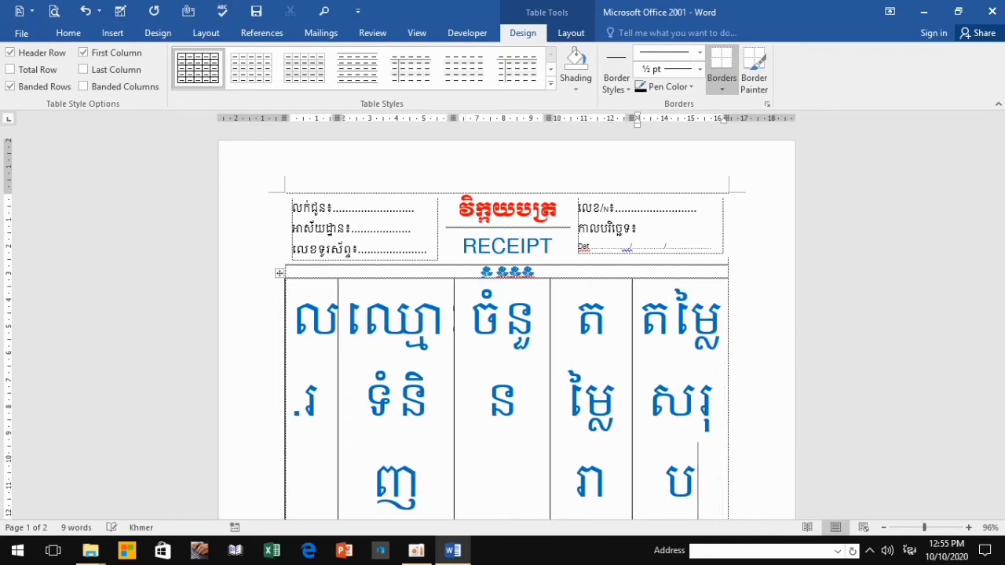
scroll(507, 322, down, 2)
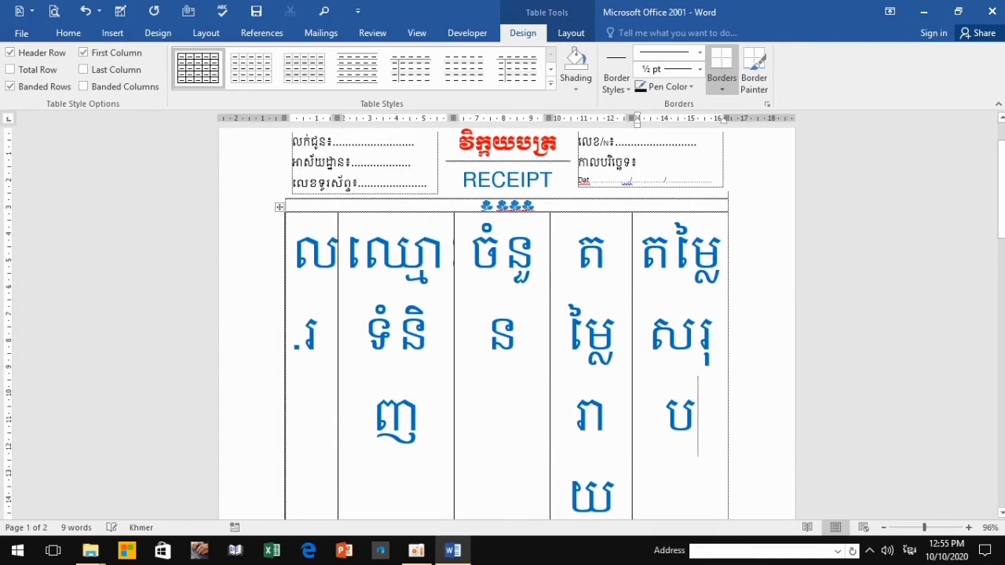
scroll(506, 322, down, 3)
Shrink the header row's text from 48 down to 12 pt
key(shift+Left)
key(shift+Left)
key(shift+Left)
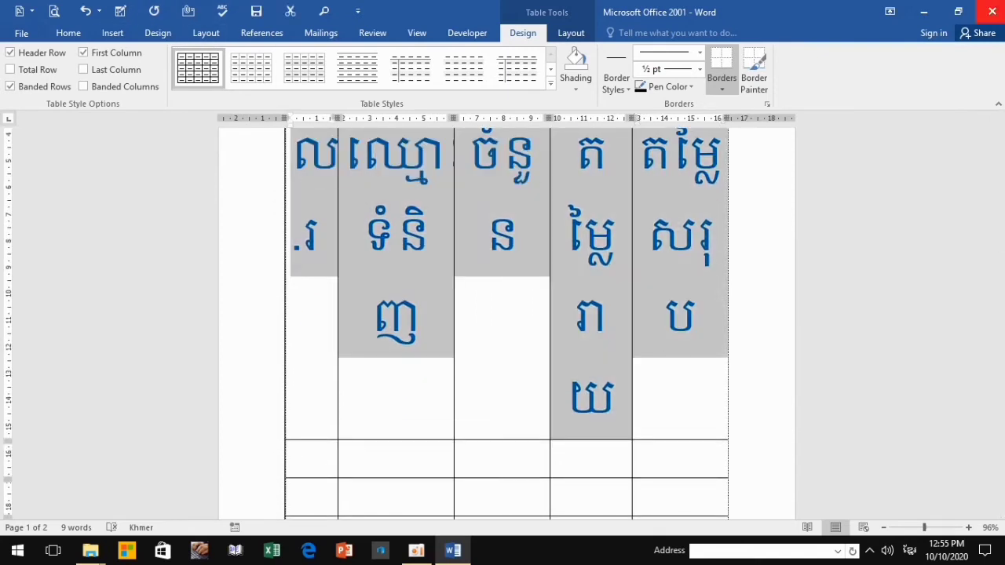
click(68, 33)
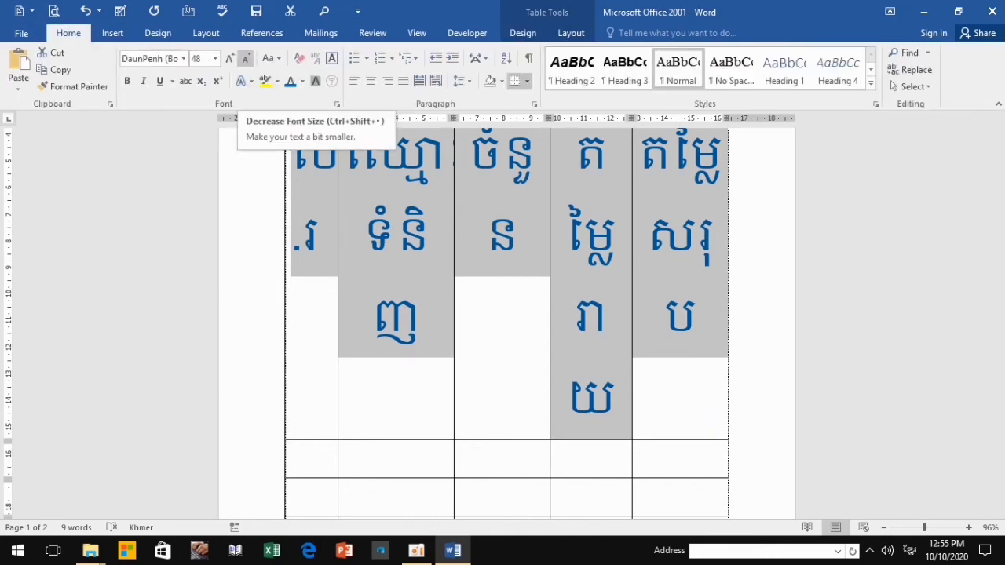
click(245, 59)
click(245, 59)
click(245, 58)
click(245, 59)
click(245, 59)
click(245, 59)
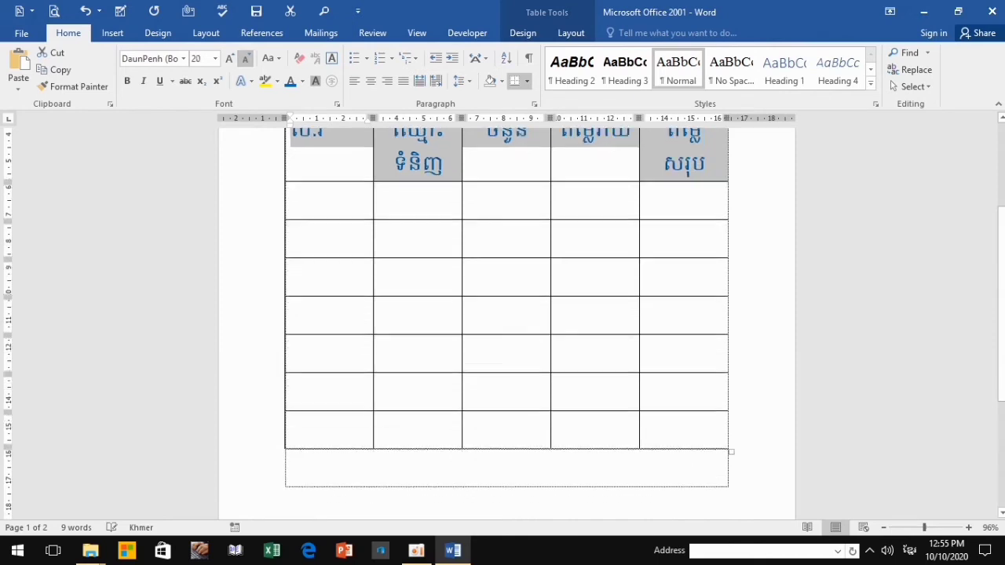
click(245, 59)
click(245, 58)
click(245, 59)
click(245, 59)
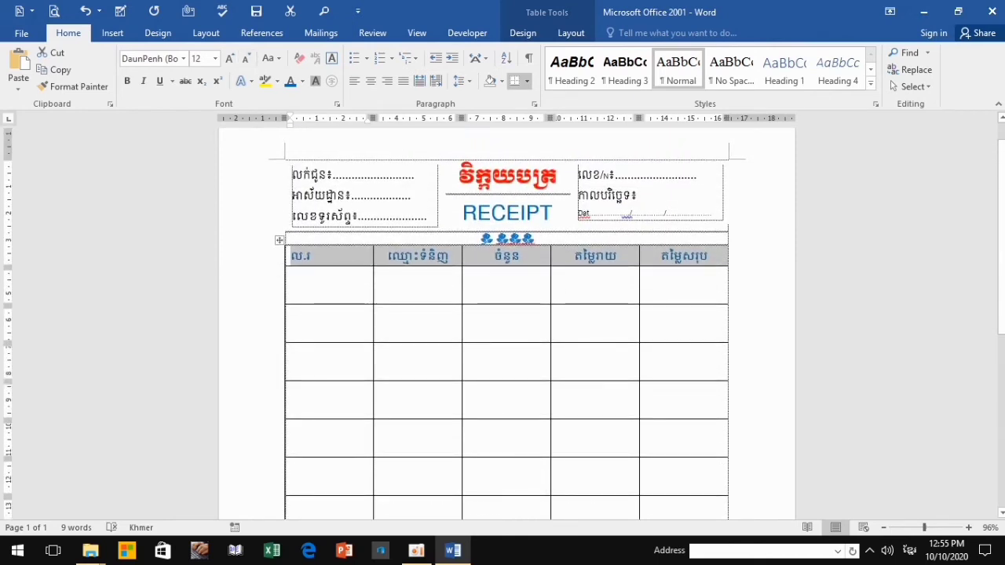
click(618, 256)
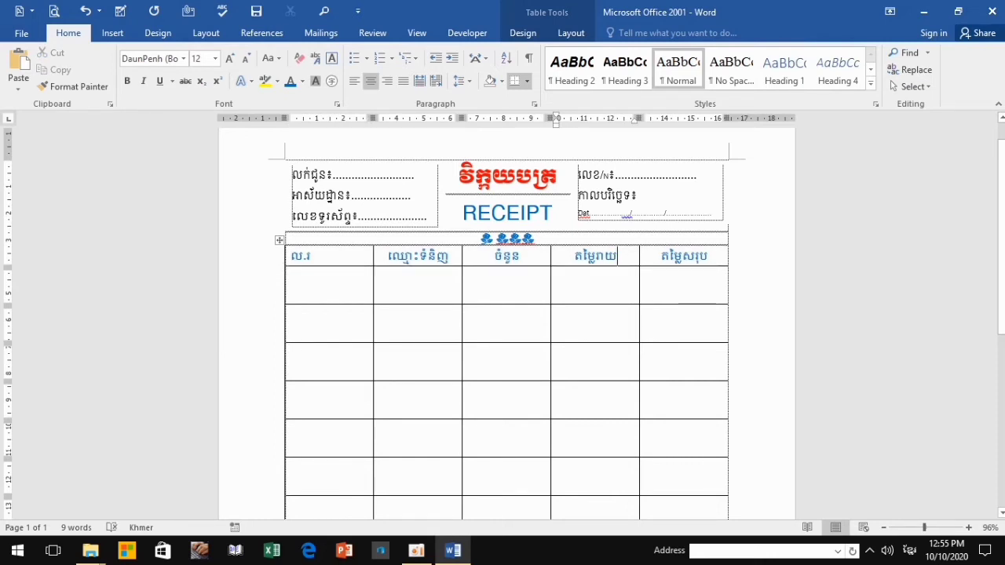
Set the header row in Khmer OS Muol at 11 pt
drag(303, 256, 683, 256)
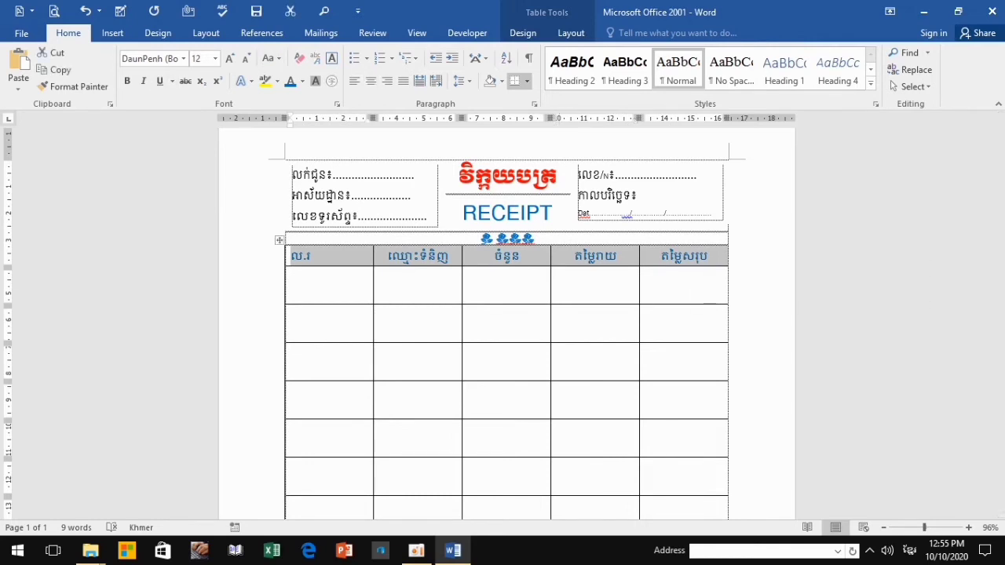
click(183, 58)
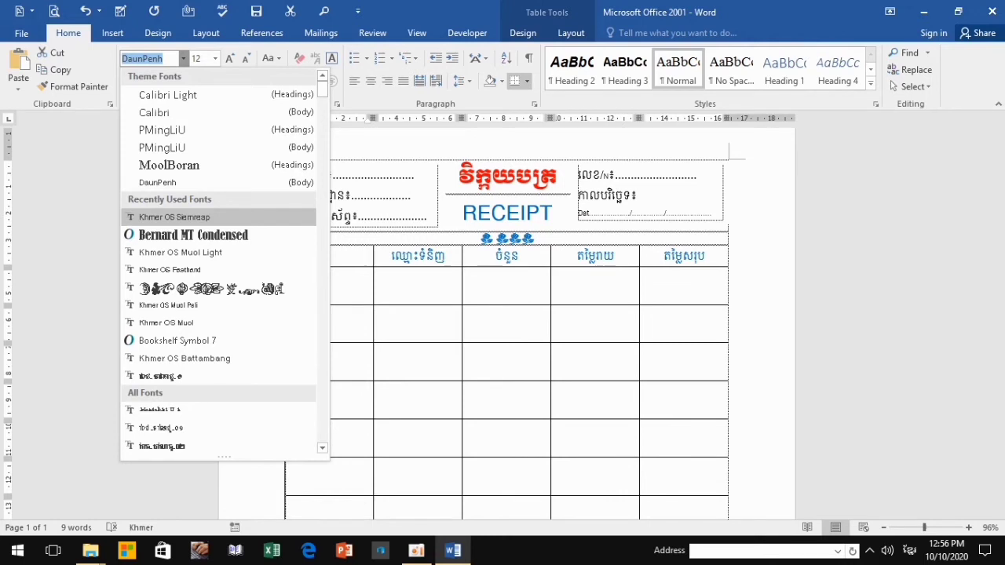
click(180, 252)
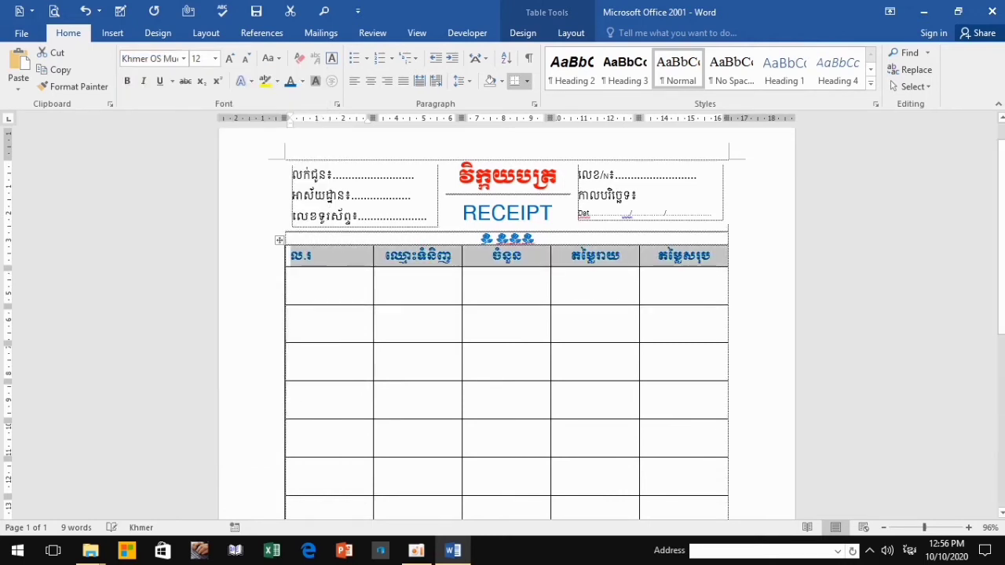
click(245, 58)
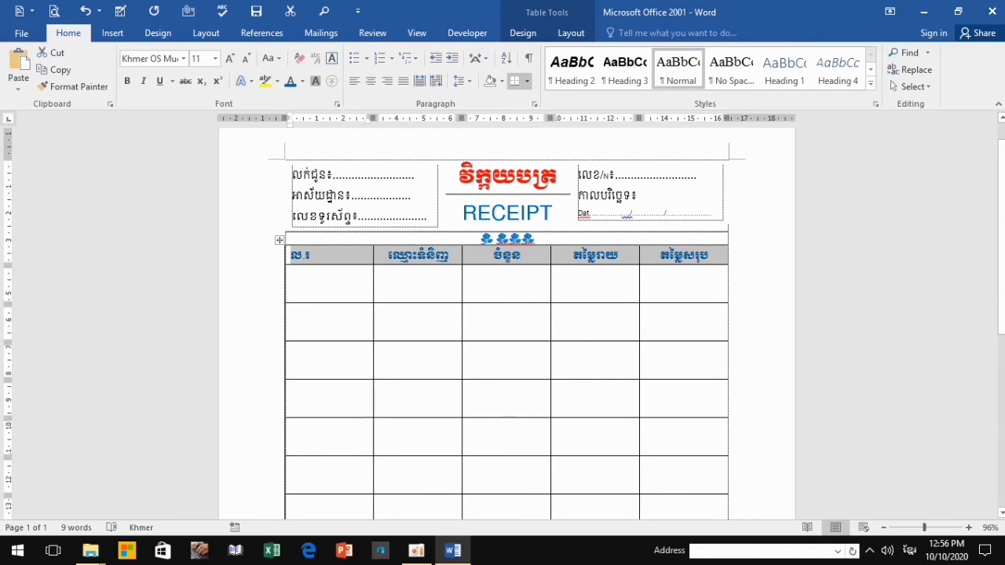
Narrow the number column, widen the goods-name column, and narrow column four to widen the last
drag(374, 283, 318, 283)
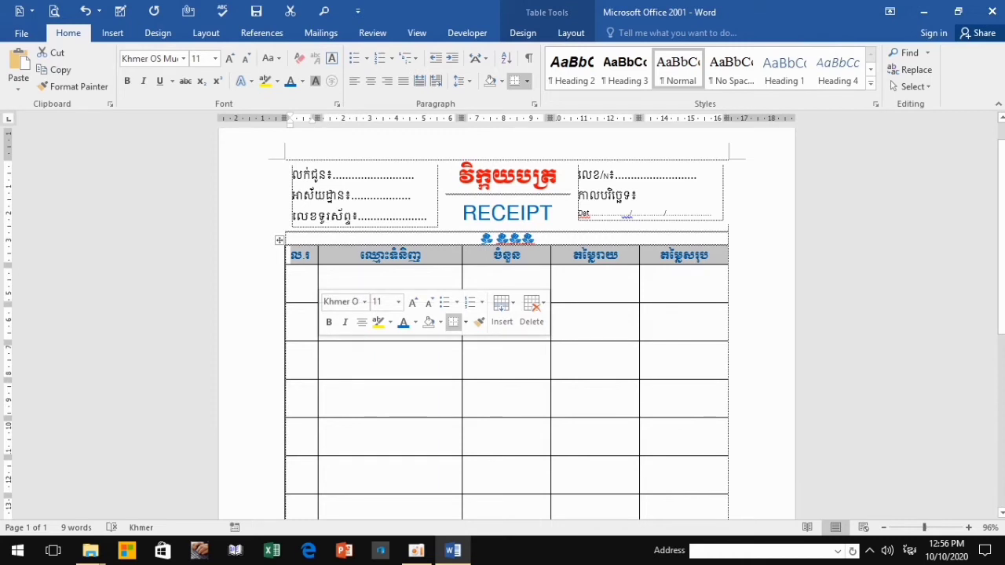
drag(462, 283, 499, 283)
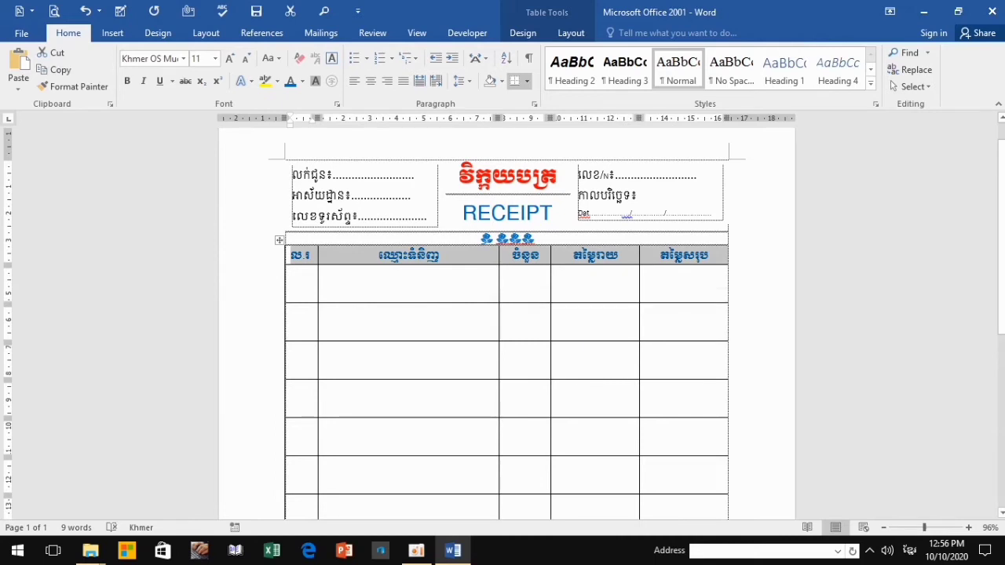
click(507, 176)
drag(596, 265, 596, 302)
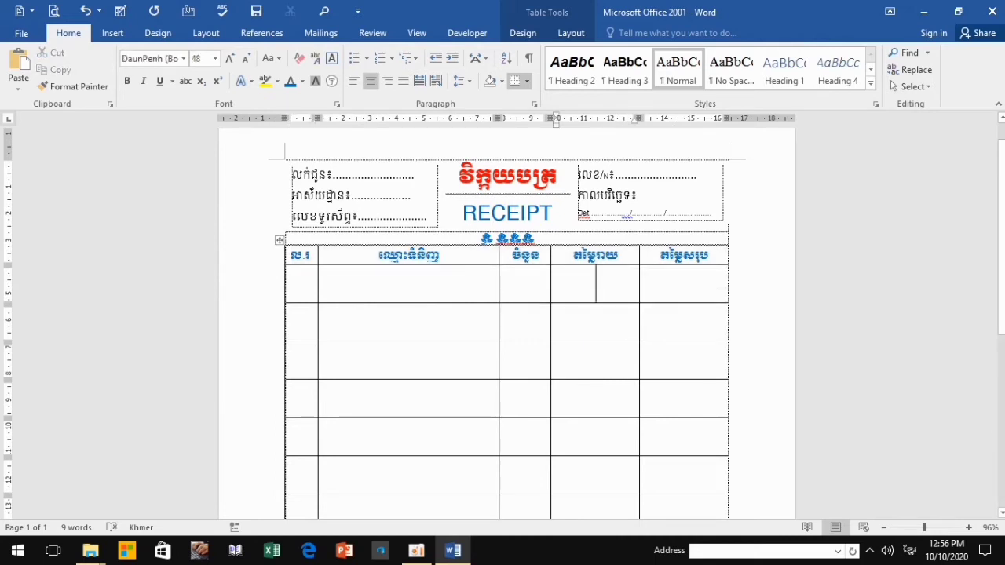
drag(639, 353, 619, 353)
drag(586, 265, 586, 303)
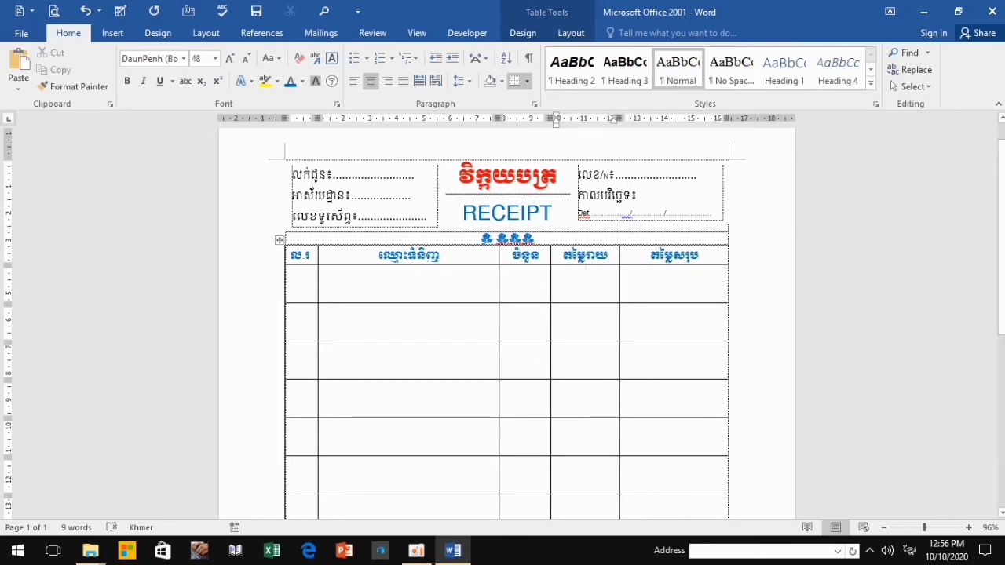
scroll(507, 314, up, 1)
scroll(506, 314, down, 1)
click(409, 255)
Add the English caption N on a new line under the ល.រ heading
click(310, 255)
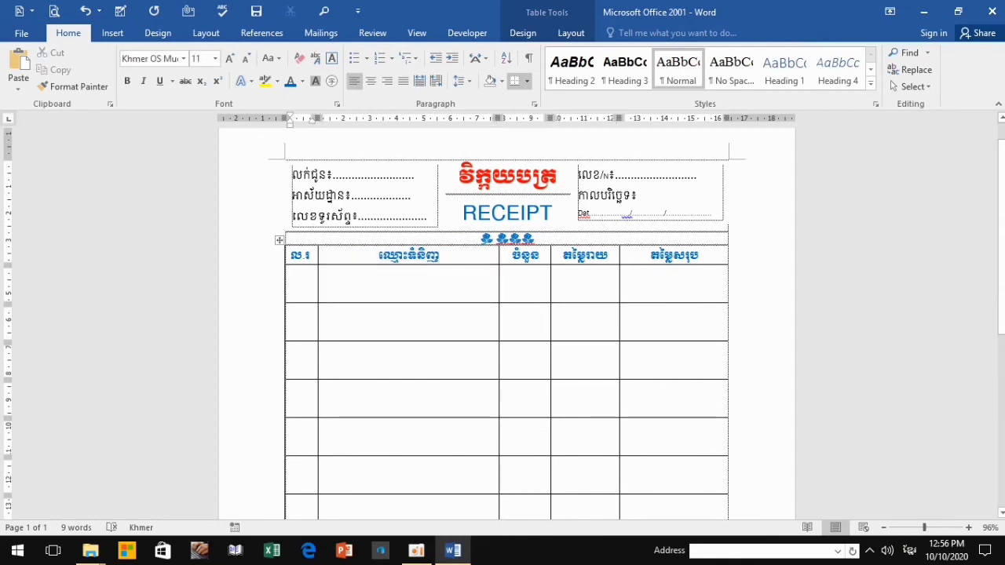
key(Return)
key(BackSpace)
key(alt+shift)
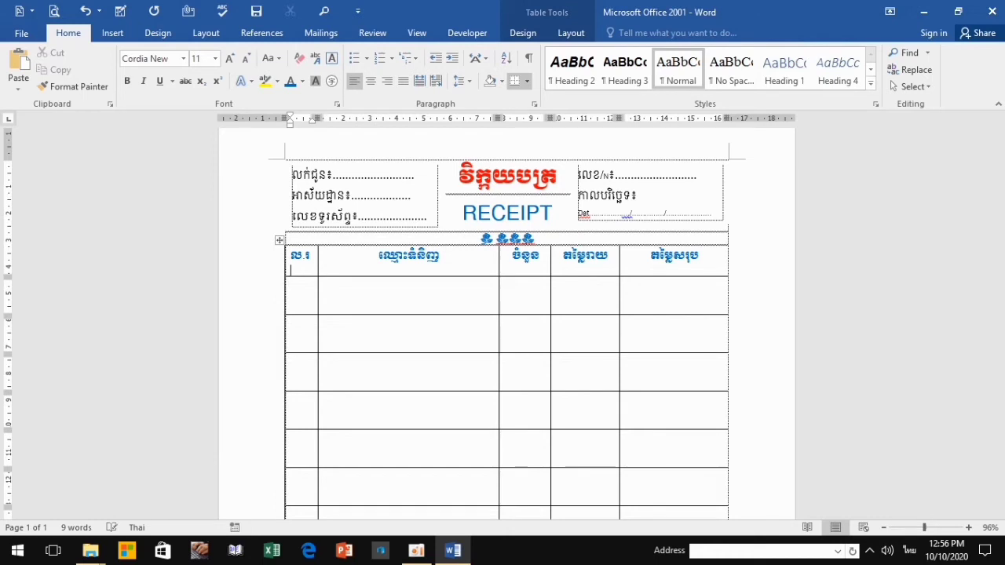
key(Return)
key(alt+shift)
text(1)
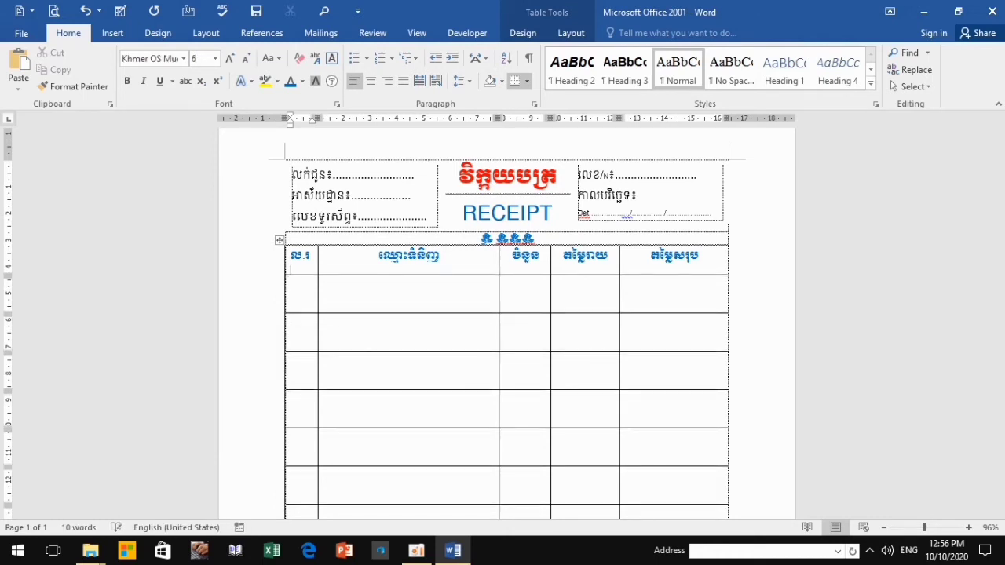
key(BackSpace)
text(N)
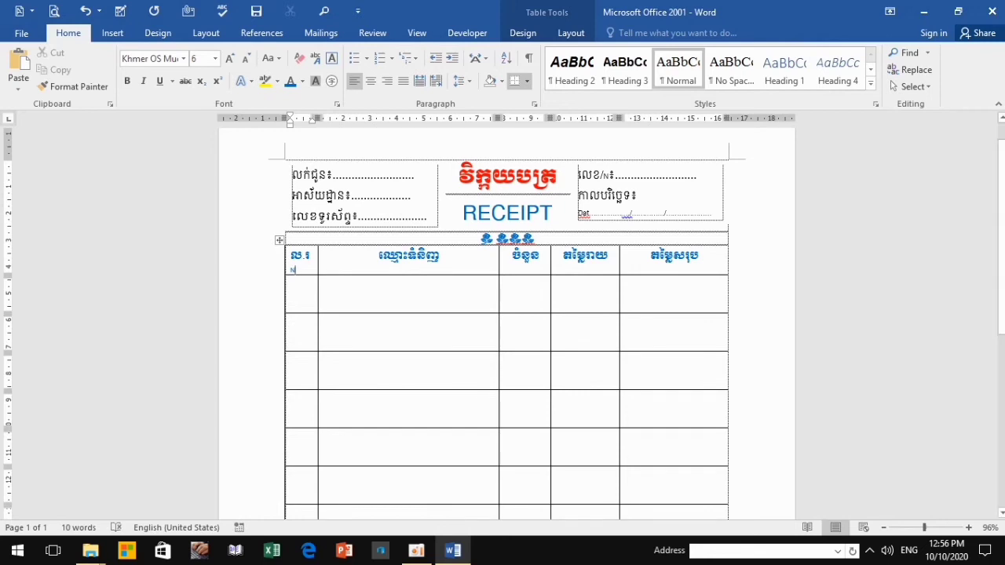
Add the captions 'Name of goods' and 'Quantity' under the second and third headings
click(439, 256)
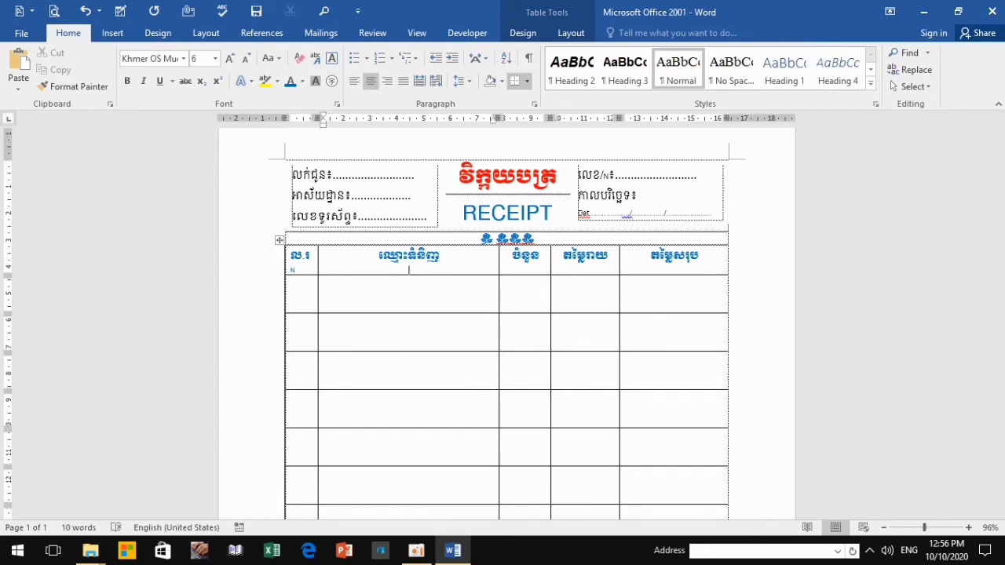
text(Na)
key(BackSpace)
text(am)
text(e o)
text(f)
text( goo)
text(ds)
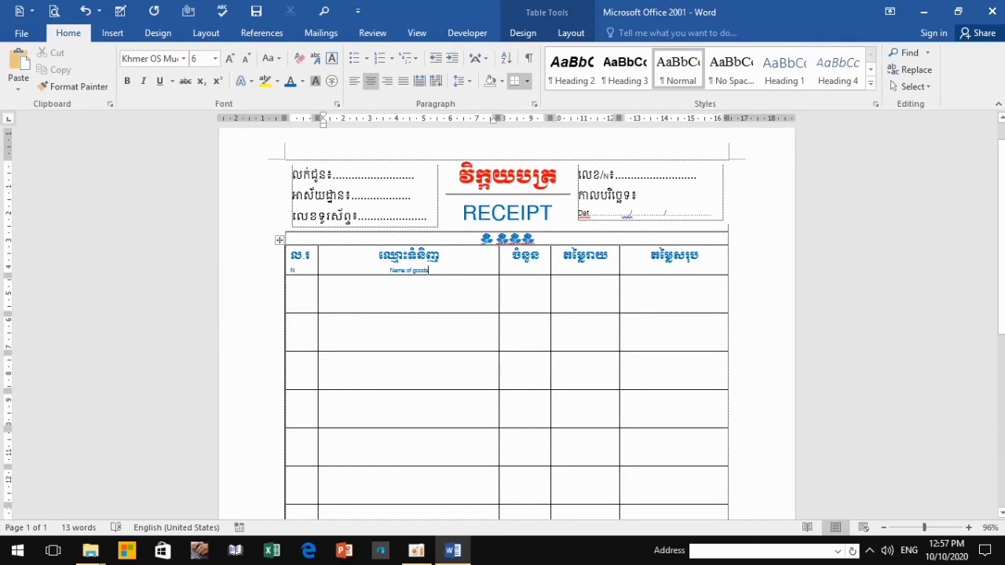
click(539, 255)
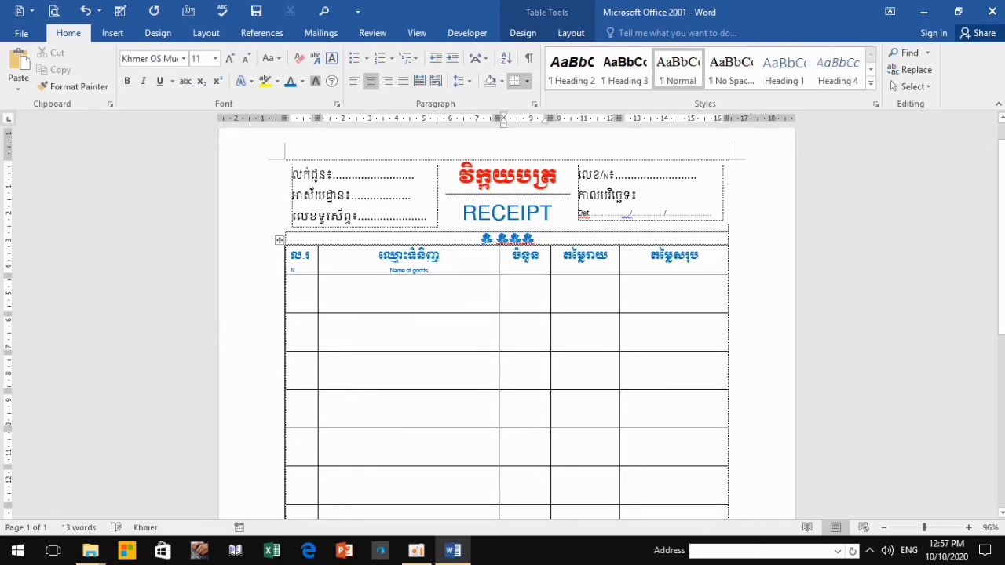
click(525, 270)
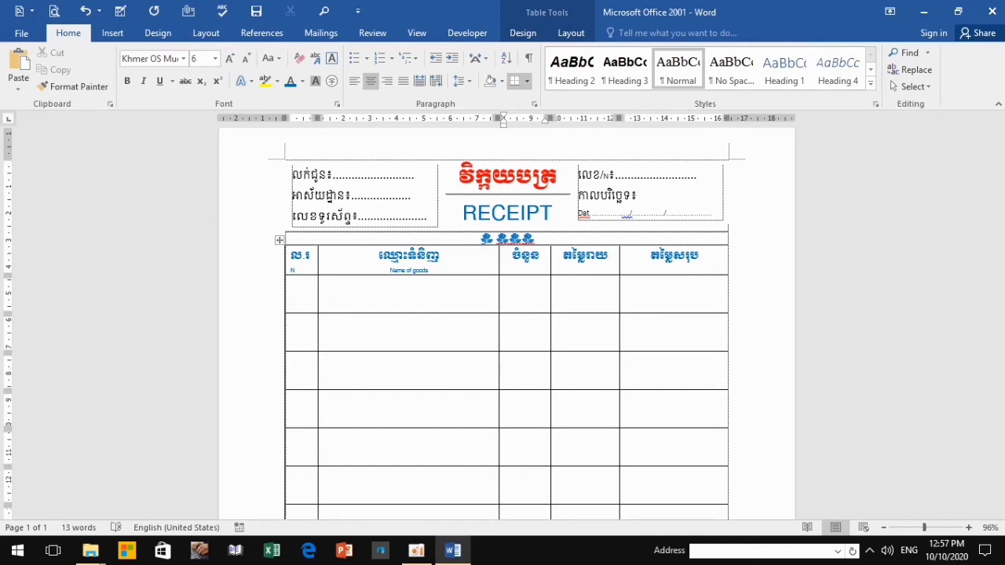
text(Q)
text(uan)
text(t)
text(i)
text(ty)
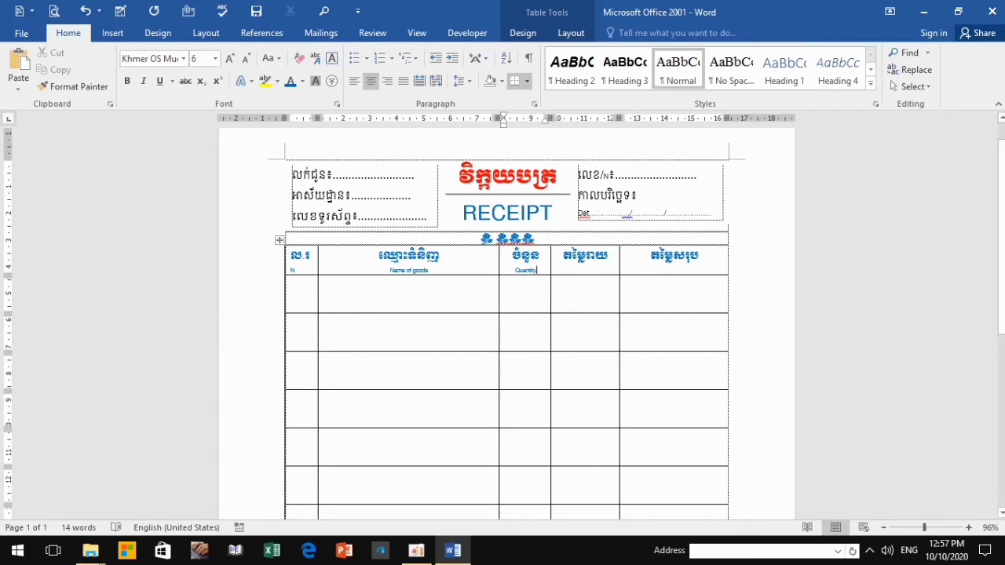
Type the captions 'Unit Price' and 'Amount' under the fourth and fifth column headings, then select 'Amount'
click(586, 256)
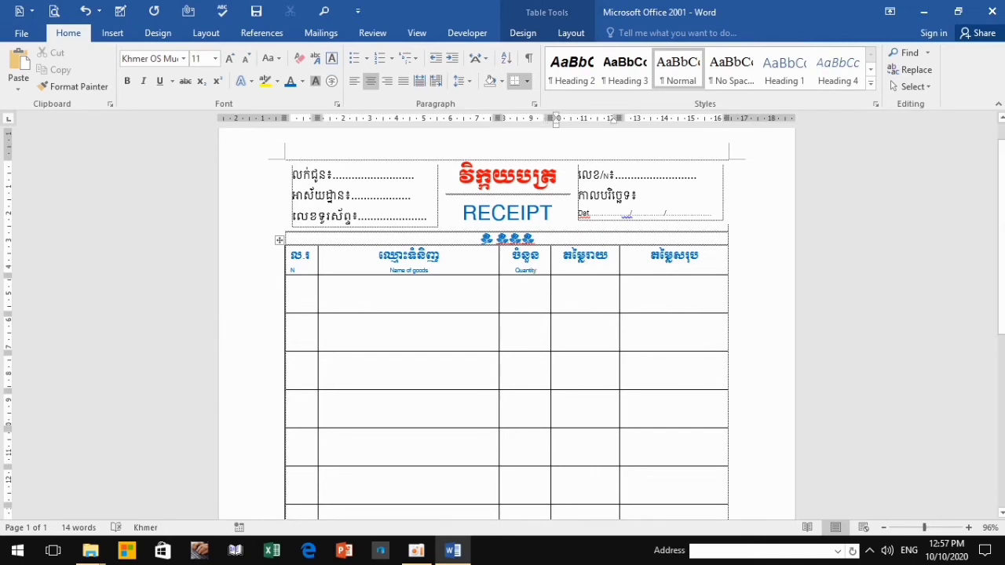
click(607, 256)
key(Down)
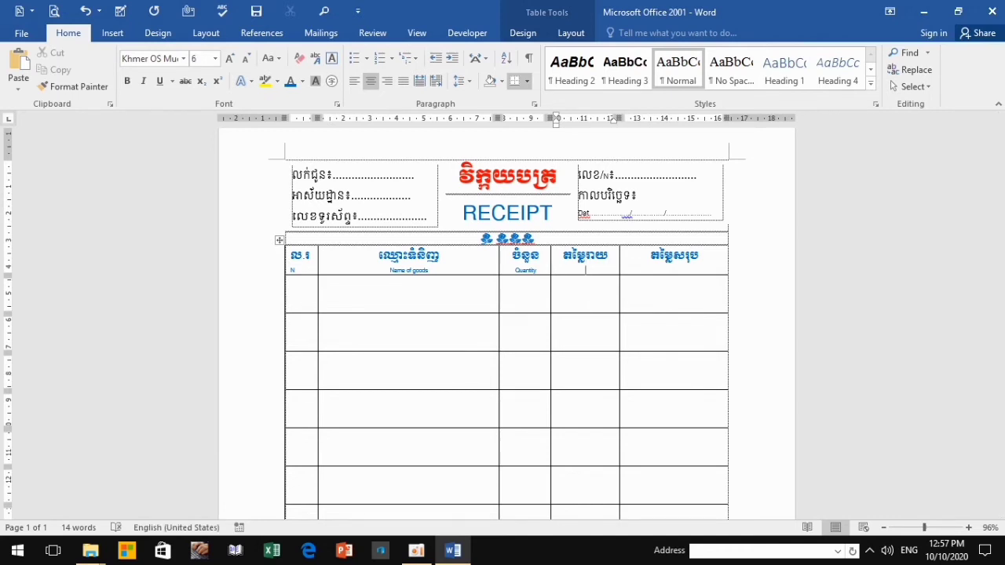
text(U)
text(nit)
text( Pr)
text(i)
text(ce)
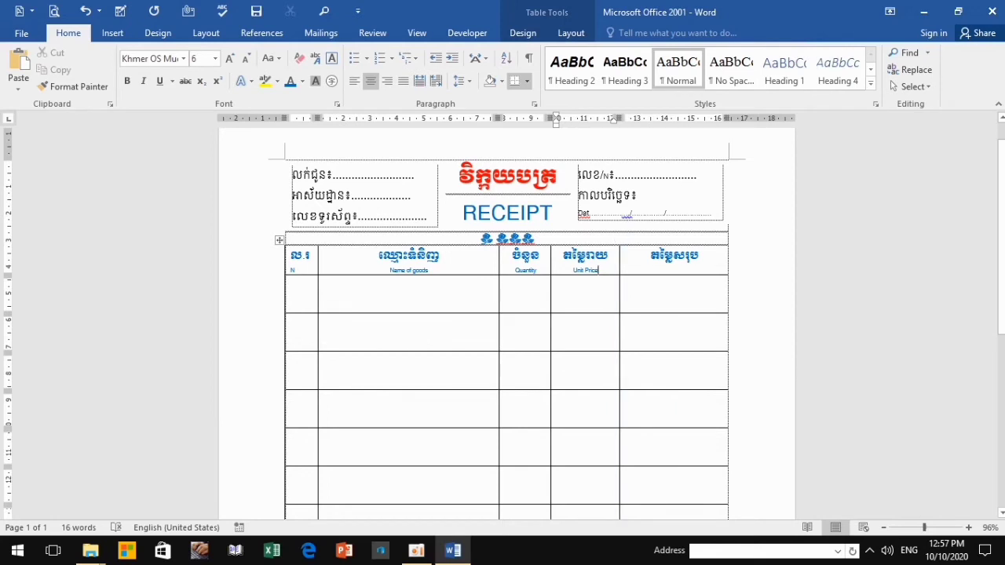
click(673, 271)
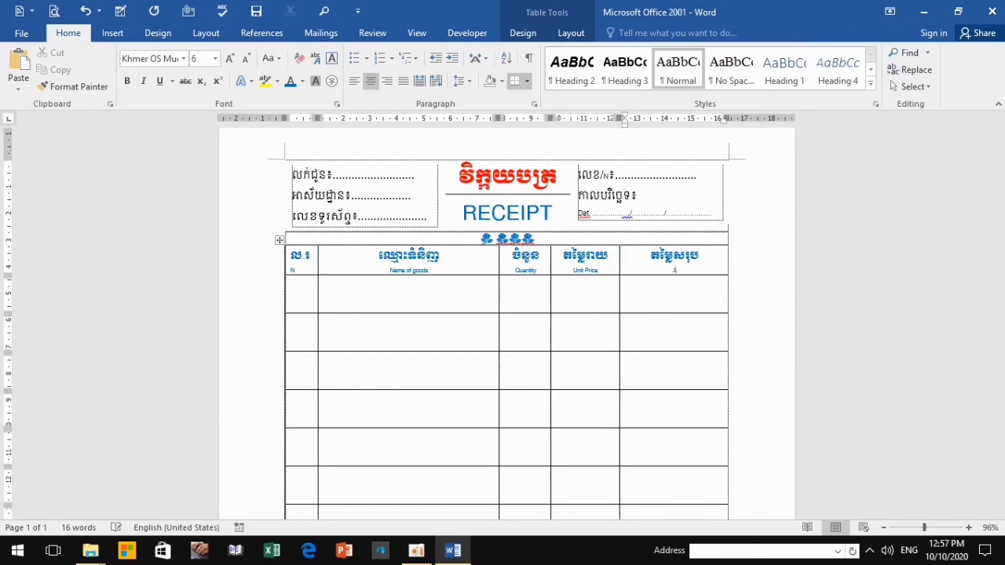
text(Am)
text(o)
text(unt)
key(ctrl+shift+Left)
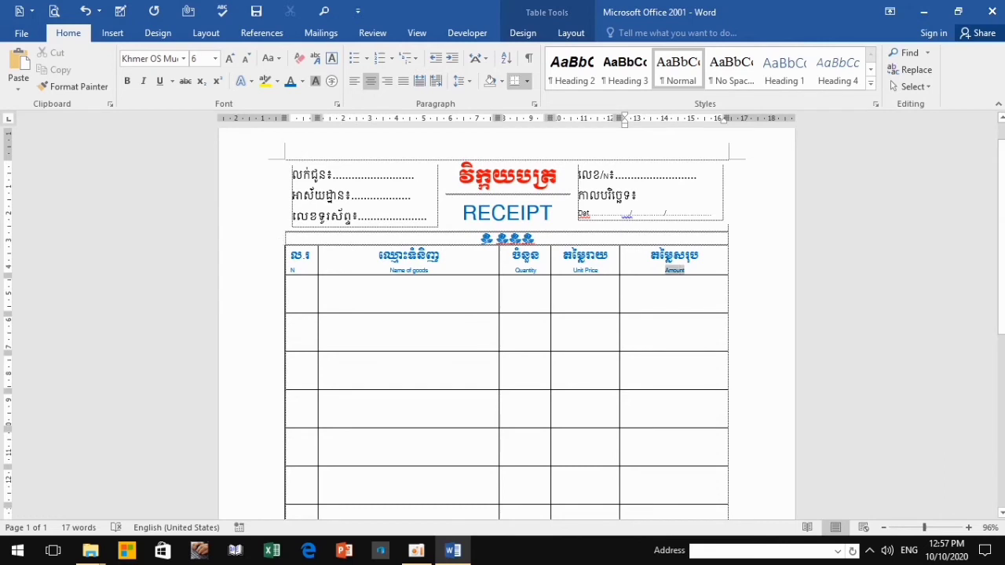
Enlarge the 'Amount' and 'Unit Price' captions with three Grow Font steps each
click(228, 58)
click(228, 58)
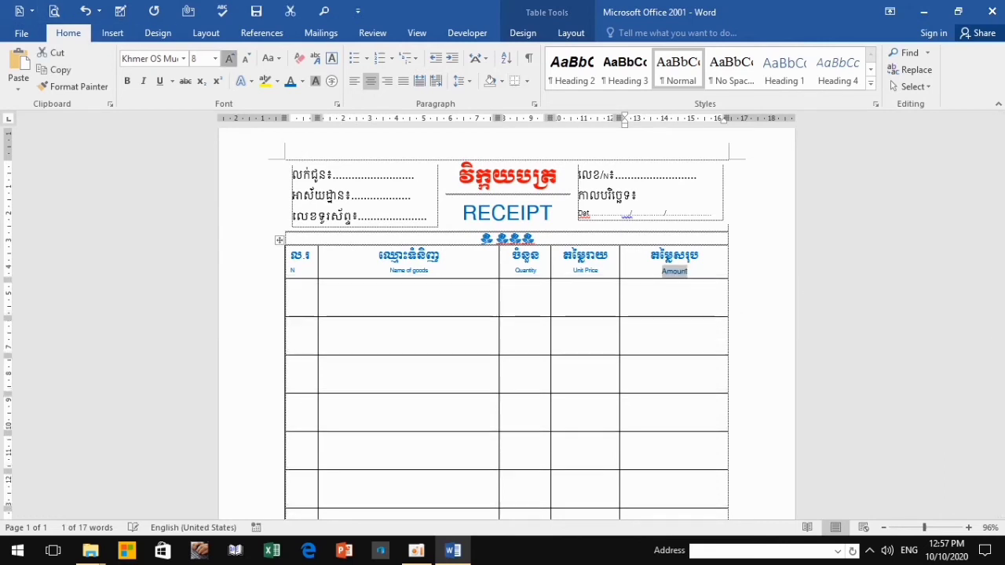
click(229, 58)
click(228, 58)
click(228, 58)
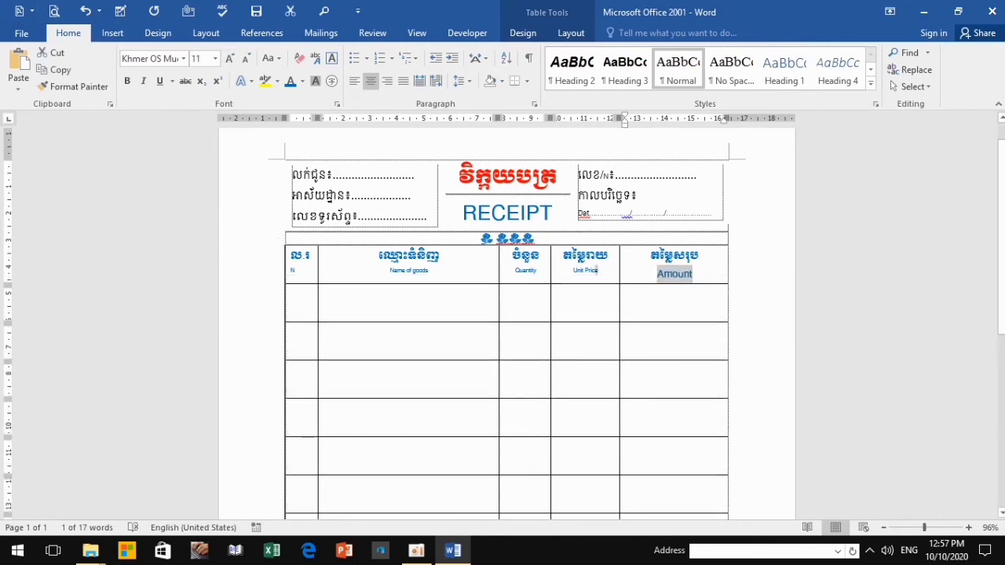
drag(598, 270, 574, 270)
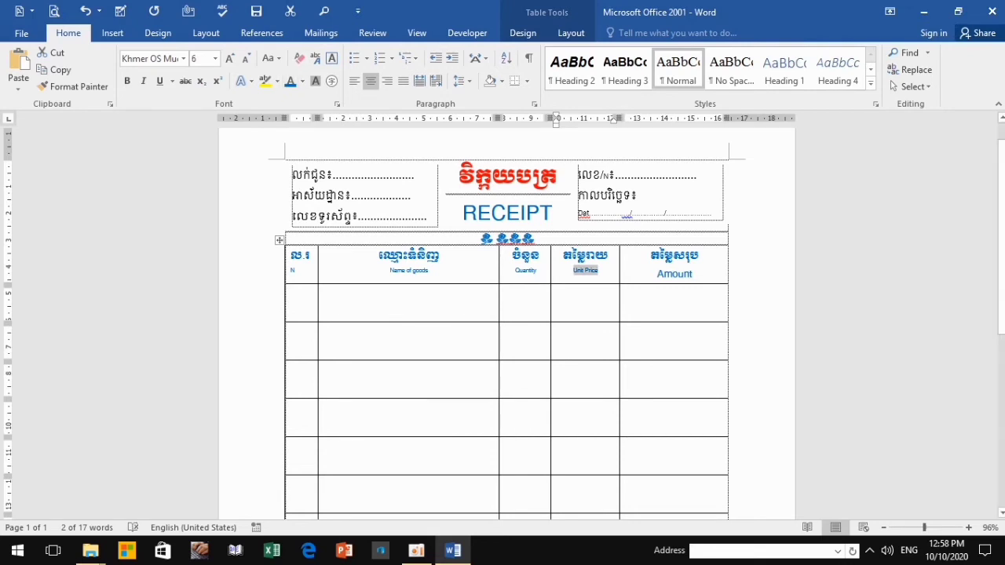
click(598, 270)
drag(598, 270, 574, 271)
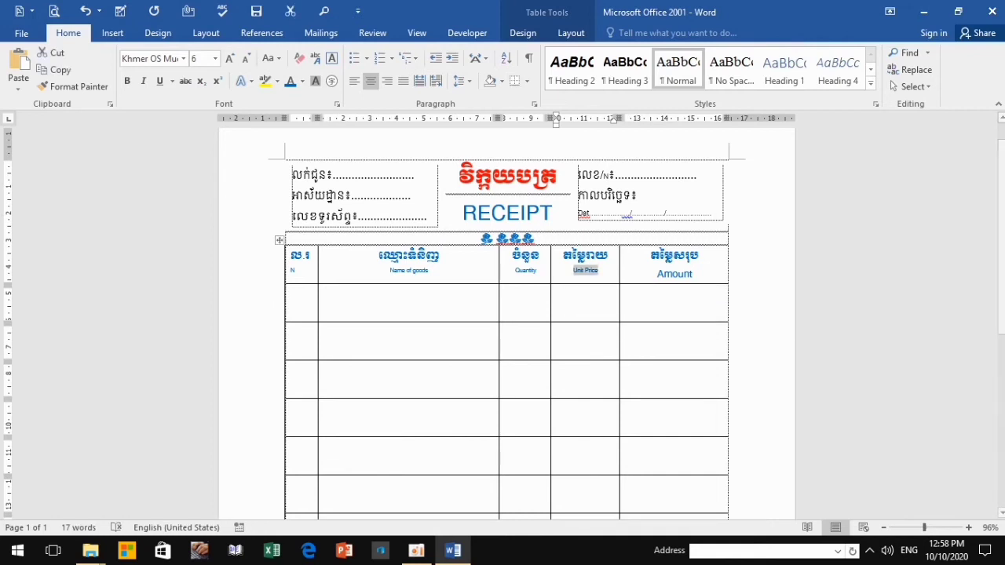
click(230, 58)
click(229, 58)
click(229, 58)
click(230, 58)
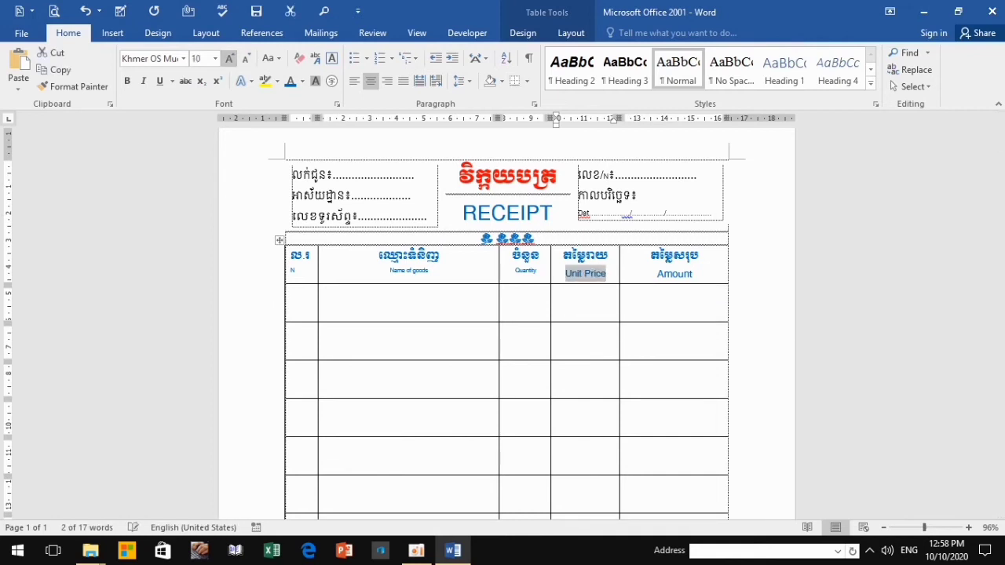
Enlarge the 'Quantity', 'Name of goods' and 'N' captions under the first three headings
double_click(525, 271)
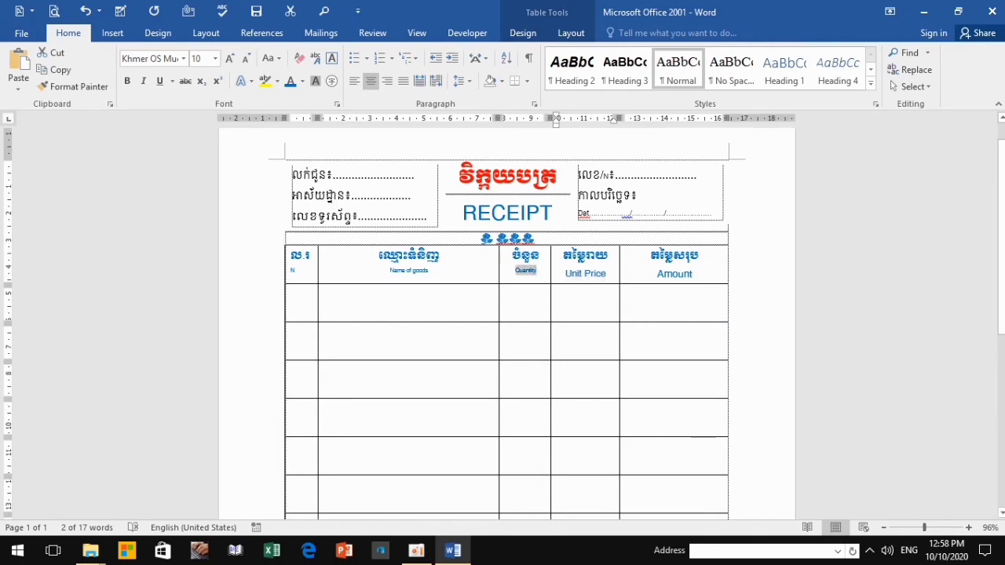
click(229, 58)
click(230, 58)
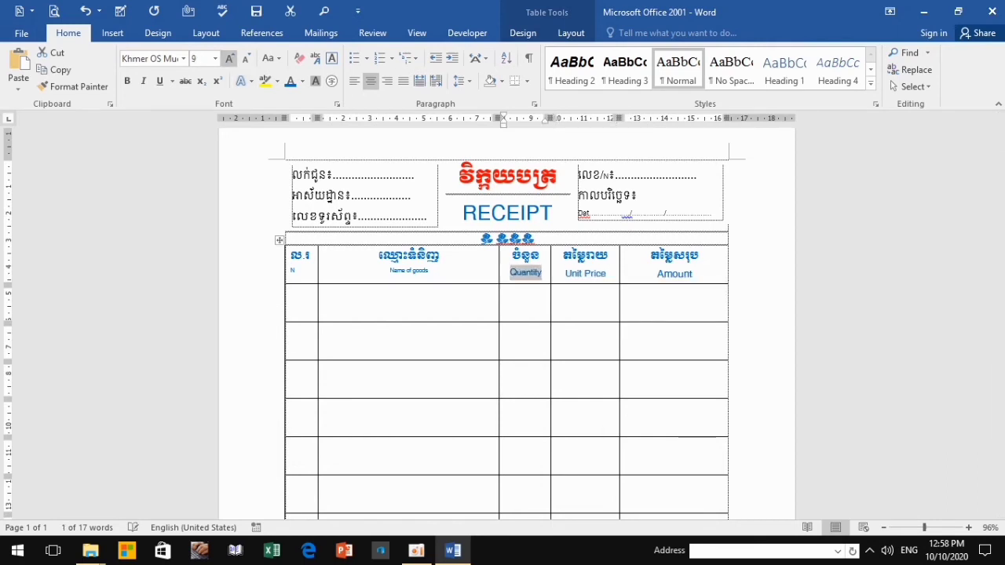
click(230, 59)
click(229, 58)
drag(431, 270, 386, 270)
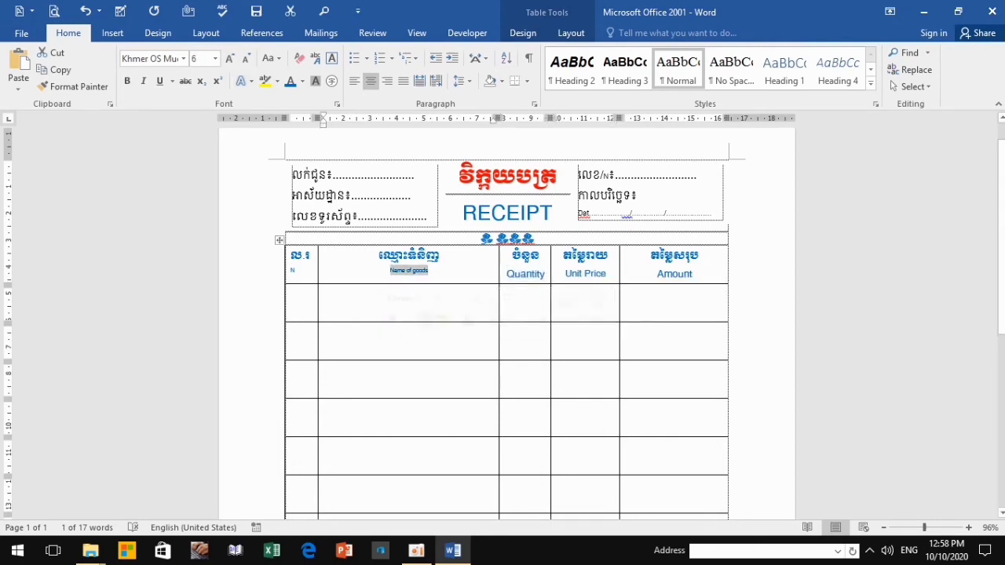
click(229, 58)
click(229, 58)
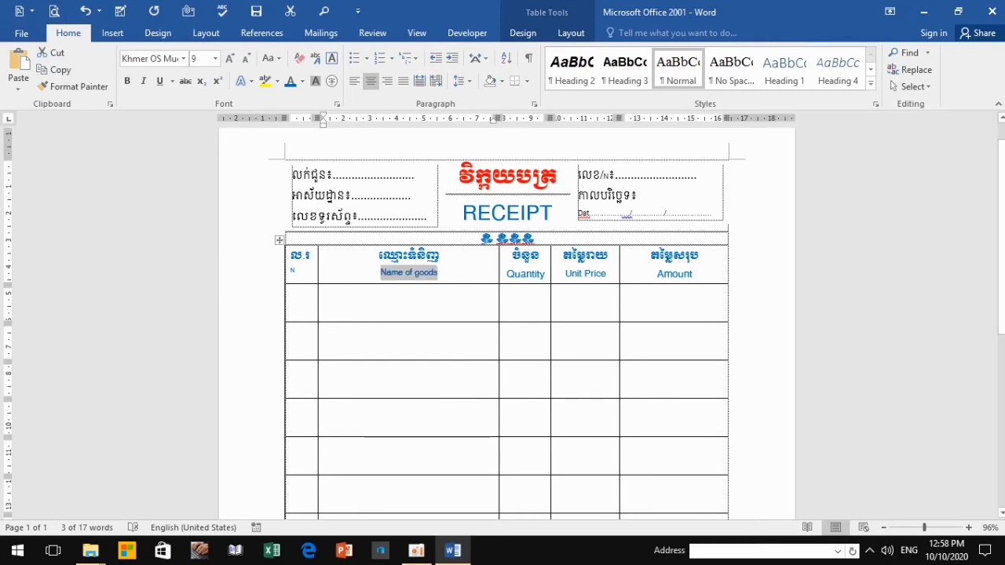
double_click(292, 269)
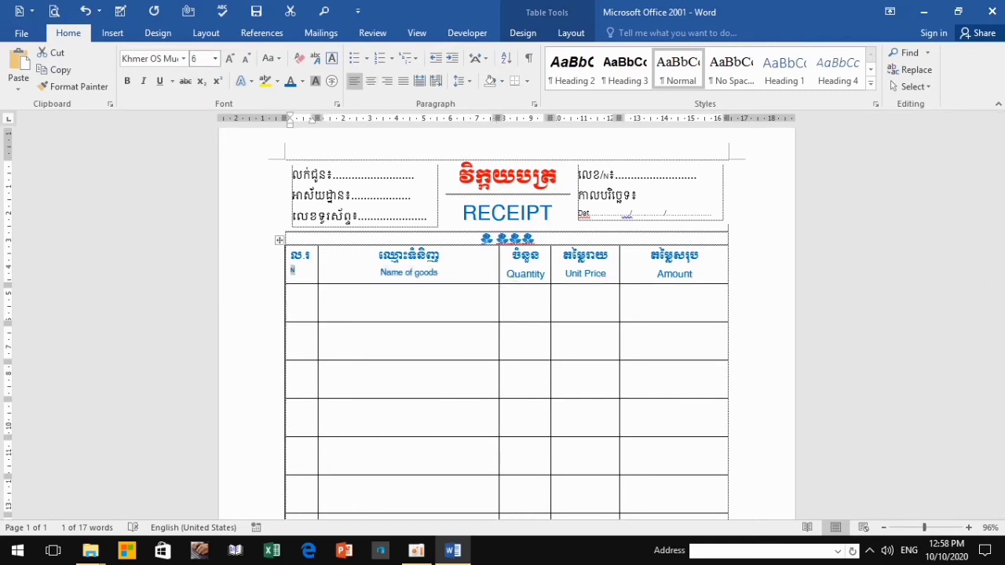
click(230, 58)
click(230, 58)
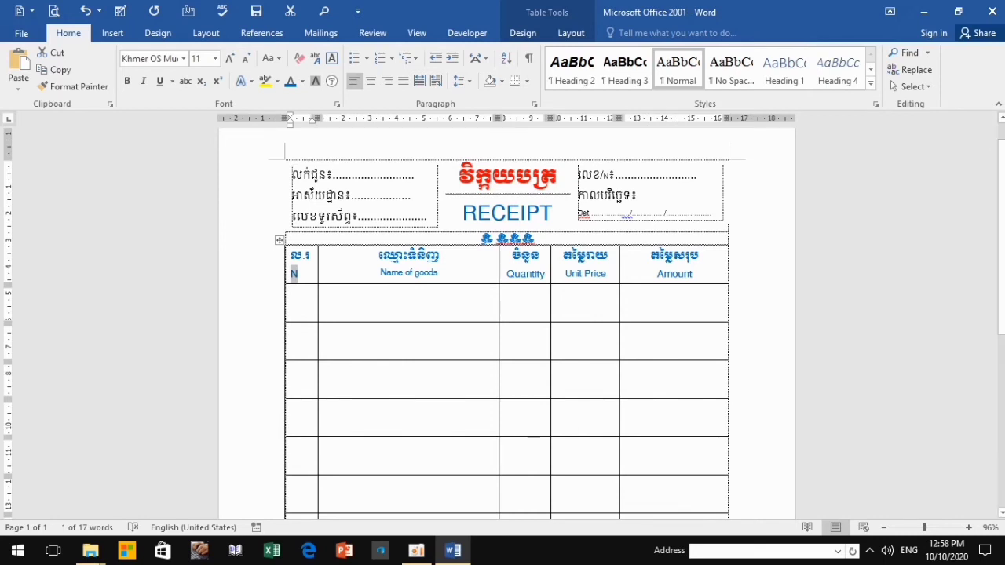
drag(299, 267, 707, 267)
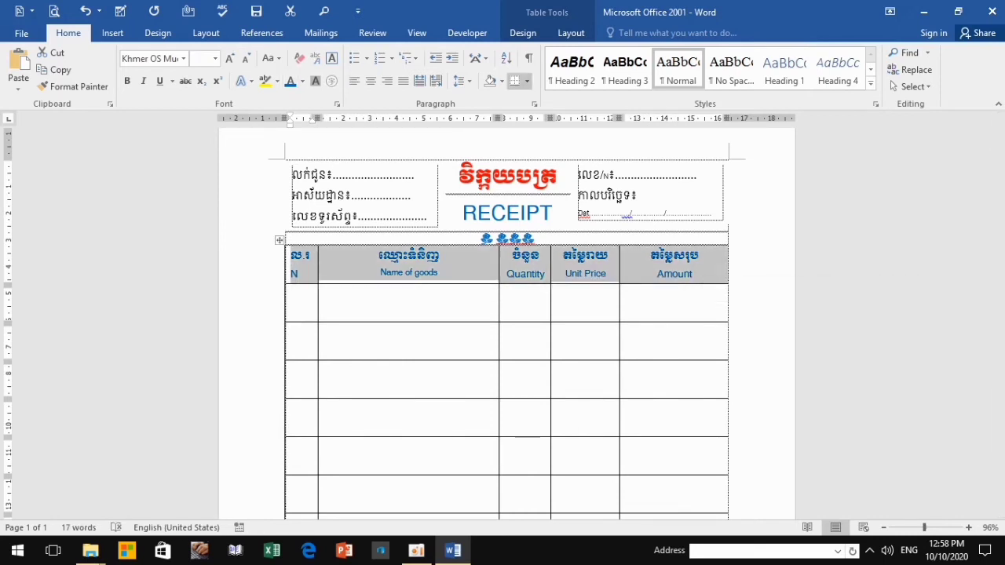
Center-align all header row labels and bring up the Shading colour palette for that row
click(370, 81)
scroll(506, 314, down, 1)
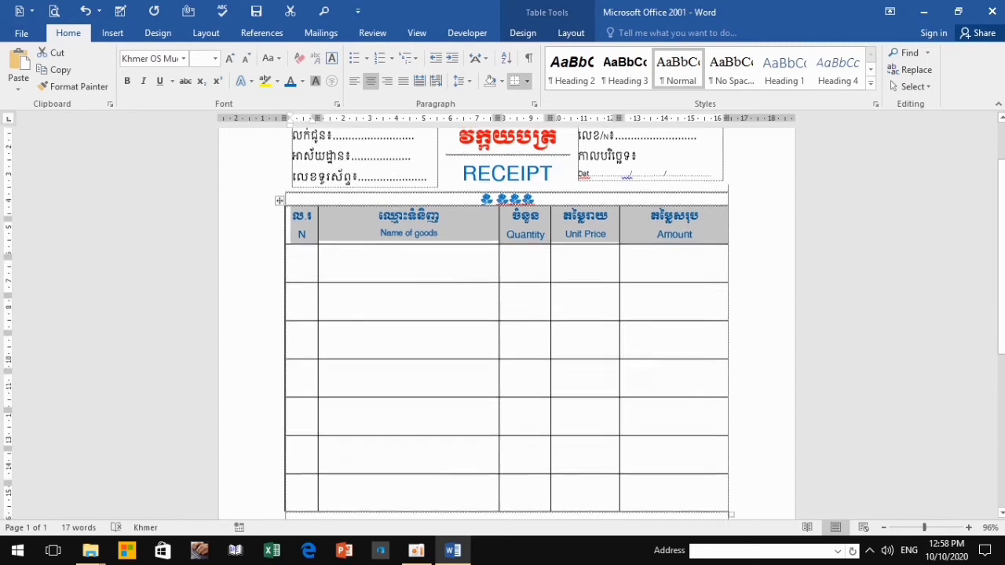
scroll(506, 314, up, 1)
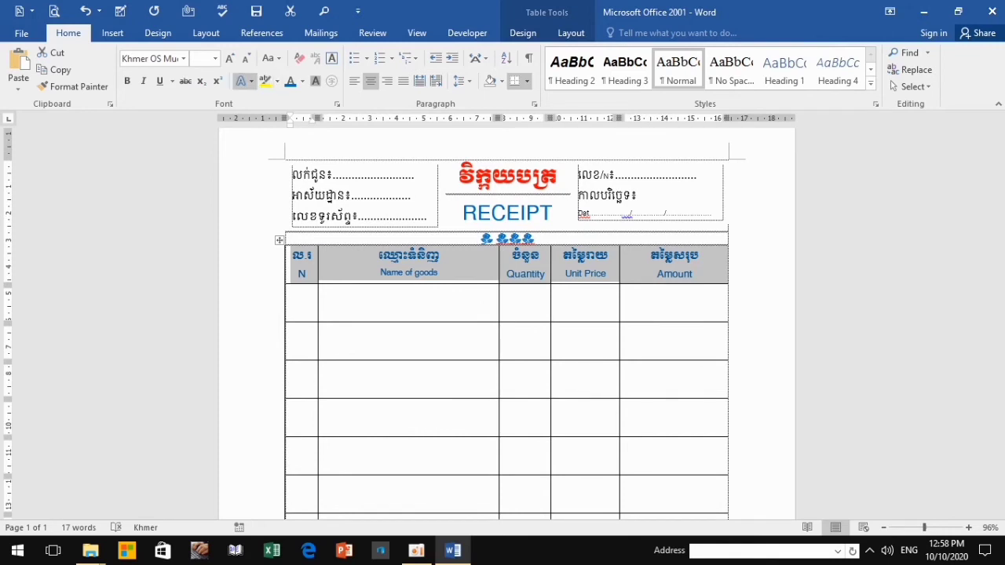
click(245, 81)
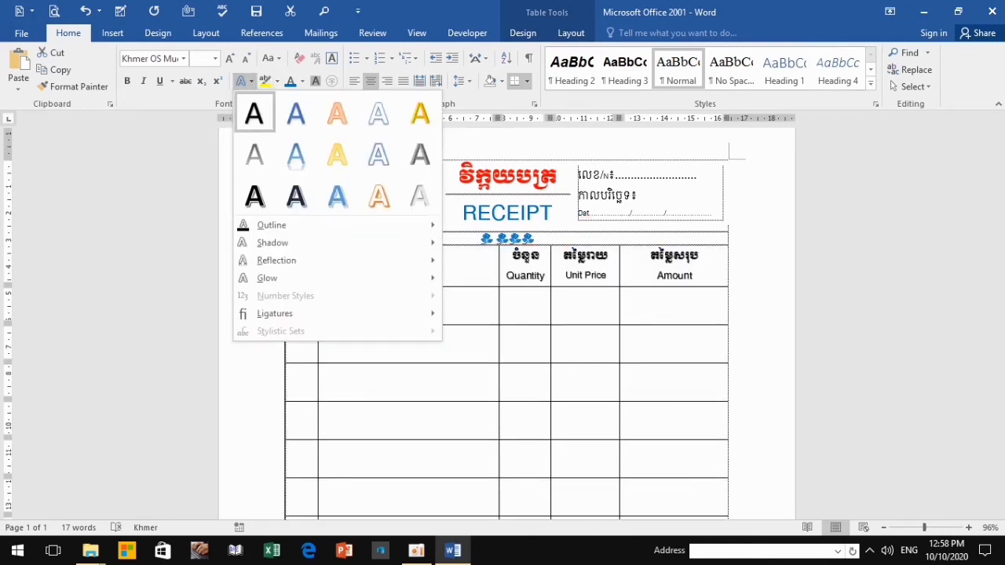
click(276, 81)
click(277, 80)
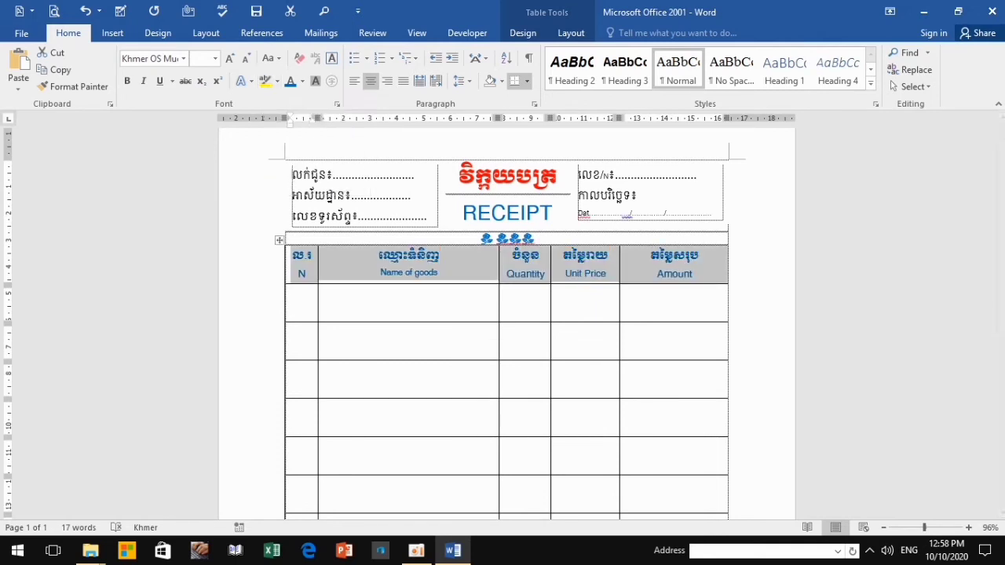
click(502, 81)
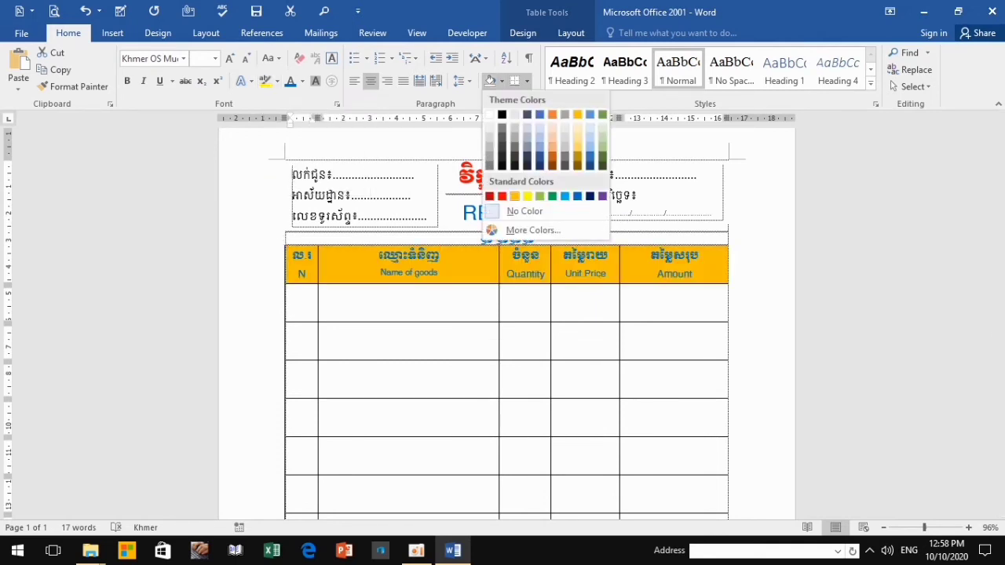
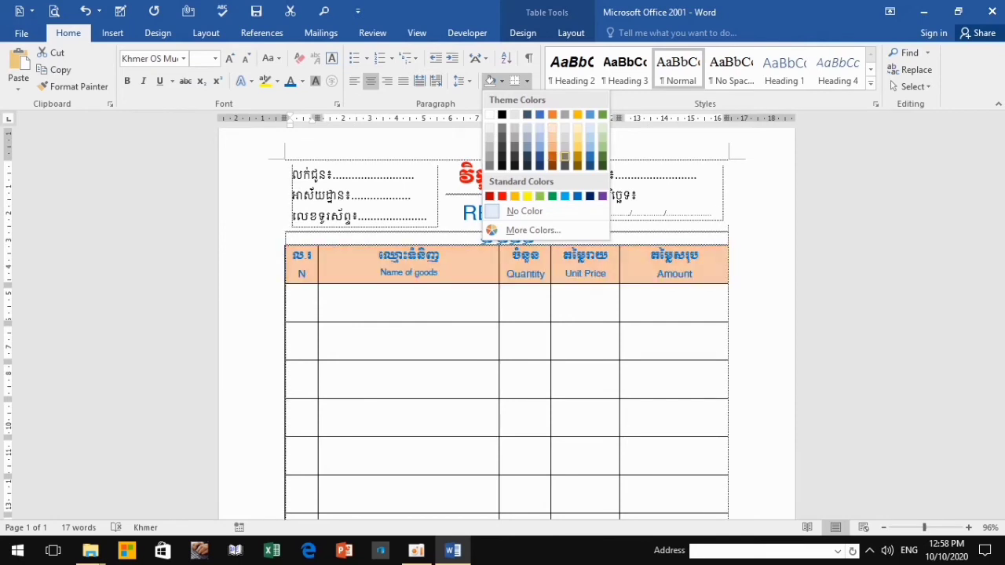
Shade the header row light gold and number the first N cells 1, 2 and 3
click(577, 142)
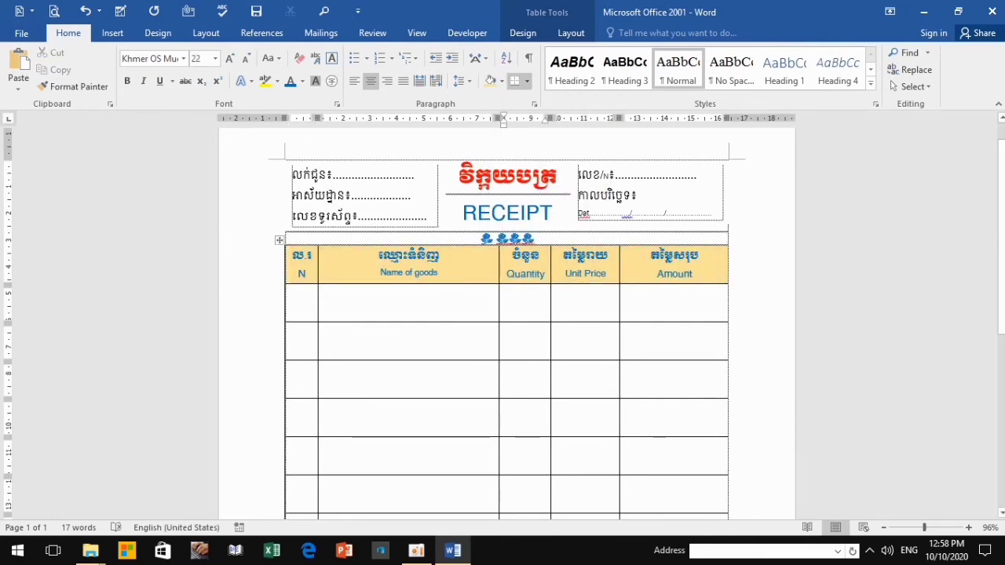
scroll(506, 314, down, 3)
click(301, 171)
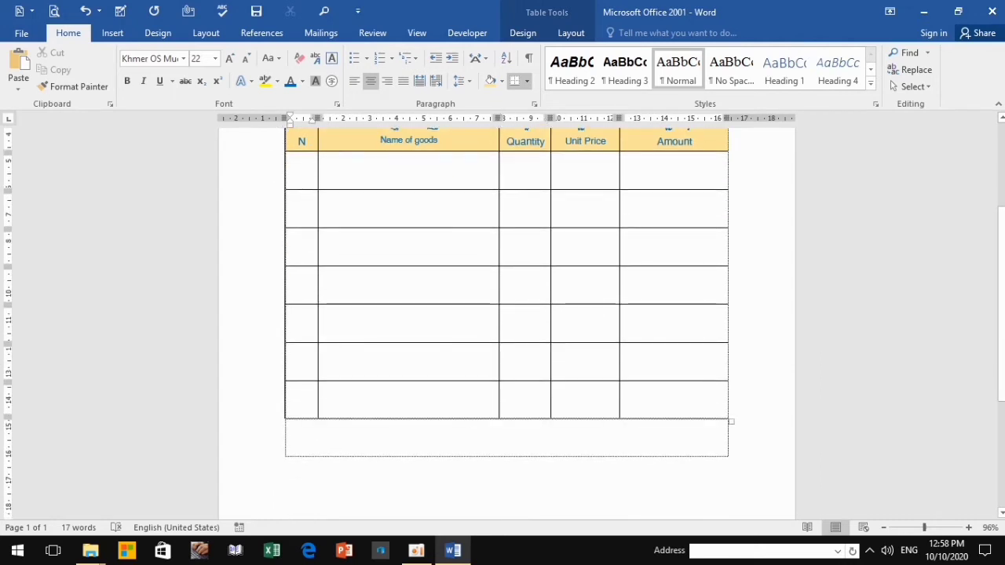
text(1)
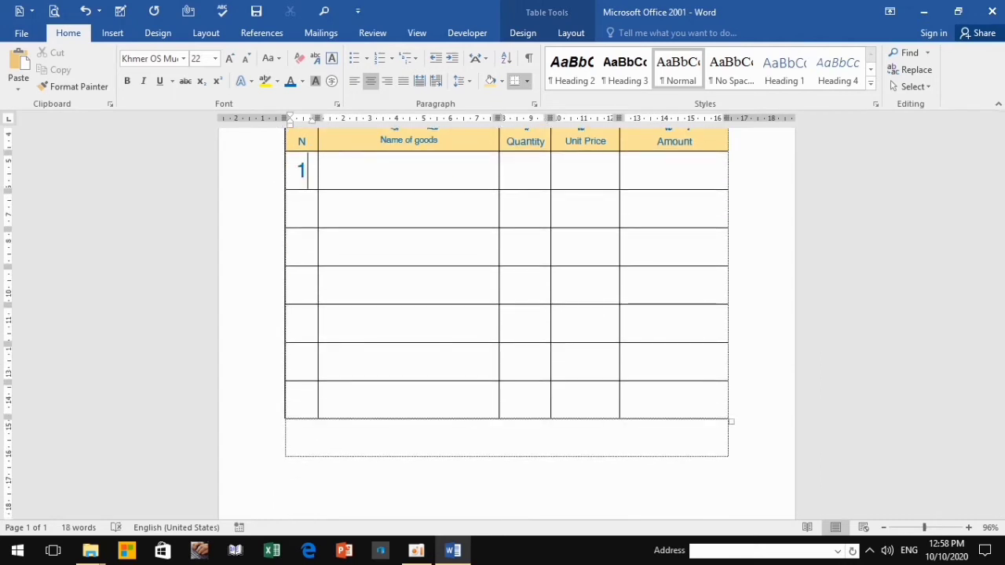
click(301, 209)
text(2)
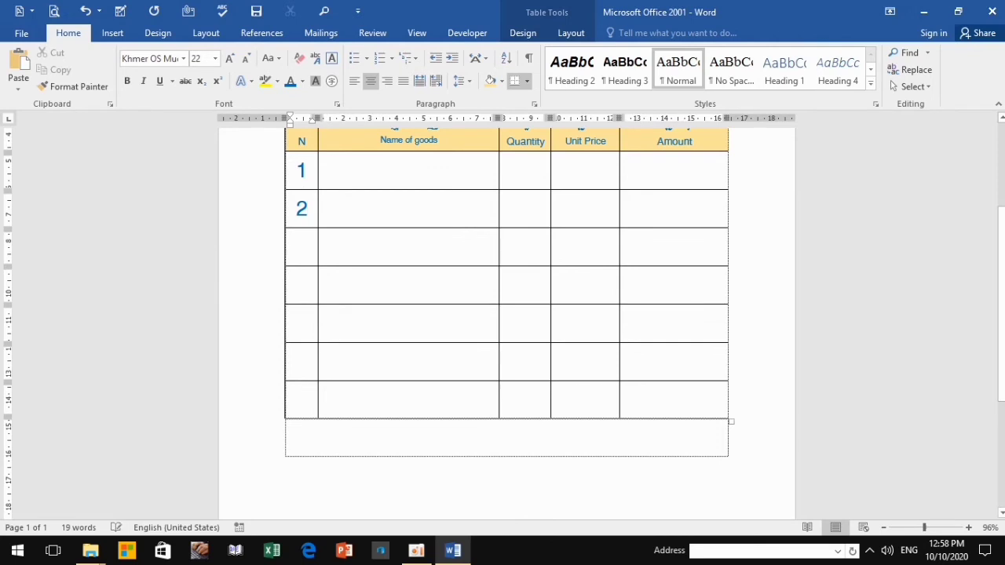
text(3)
Number the remaining N cells 4, 5, 6 and 7
click(301, 285)
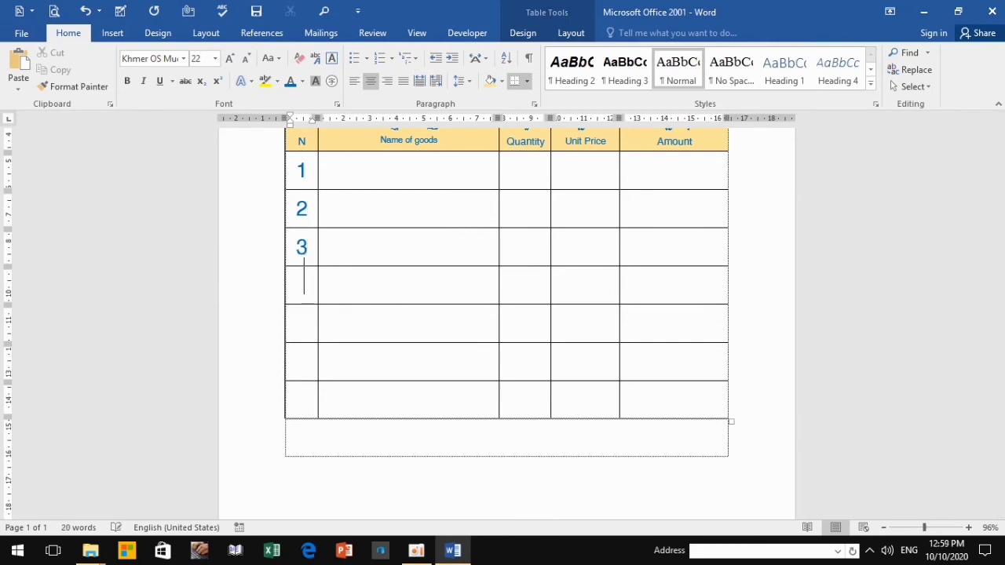
text(4)
click(302, 322)
text(5)
click(302, 362)
text(6)
click(302, 400)
text(7)
scroll(506, 314, up, 2)
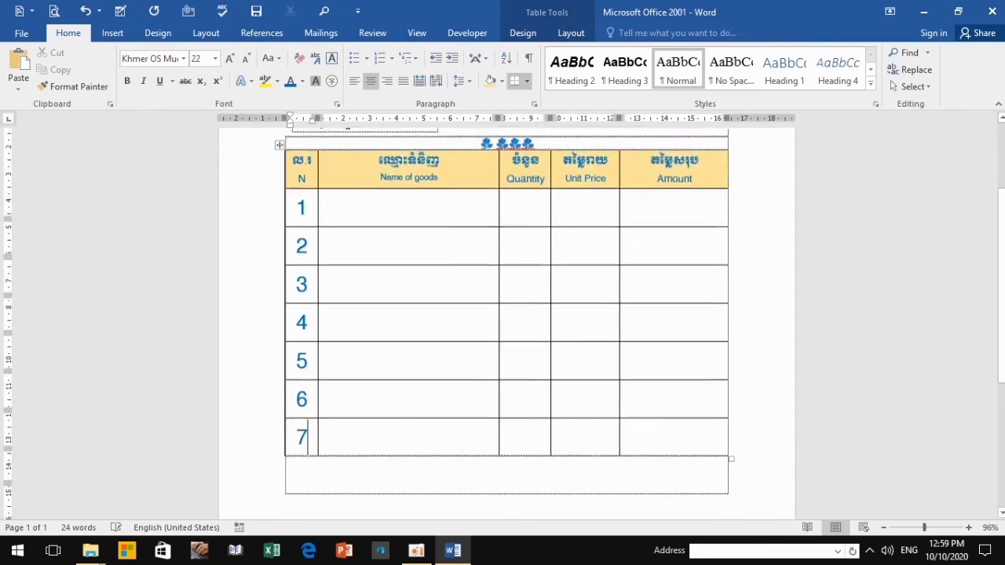
Shrink the text of the numbered item rows to 14 pt with Shrink Font
drag(310, 227, 726, 479)
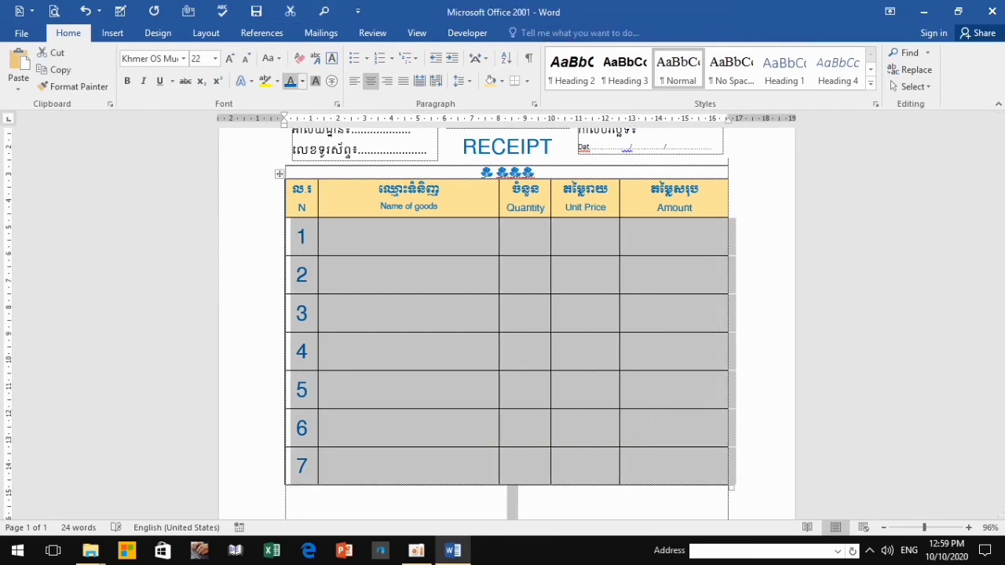
click(246, 58)
click(246, 58)
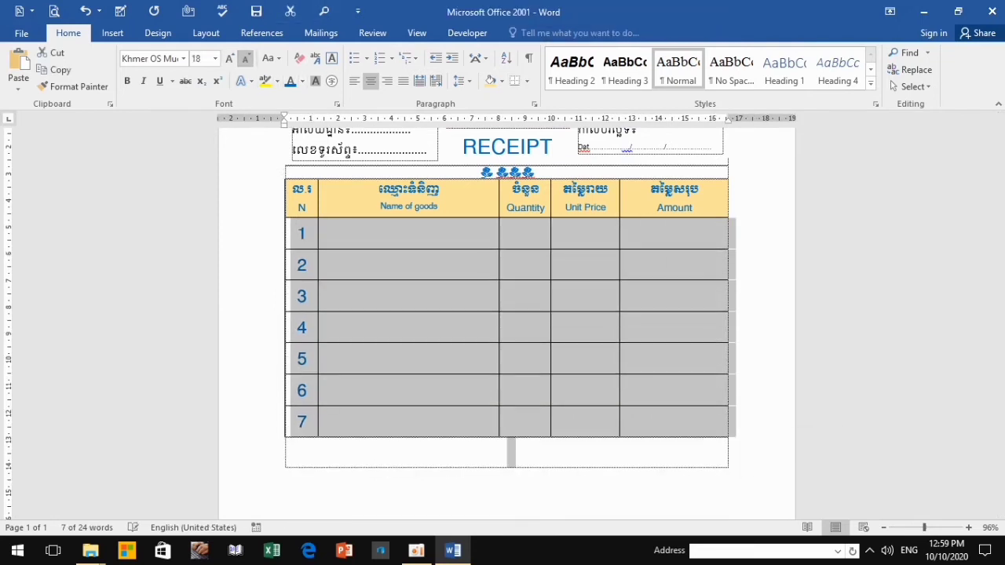
click(246, 59)
click(246, 58)
click(409, 377)
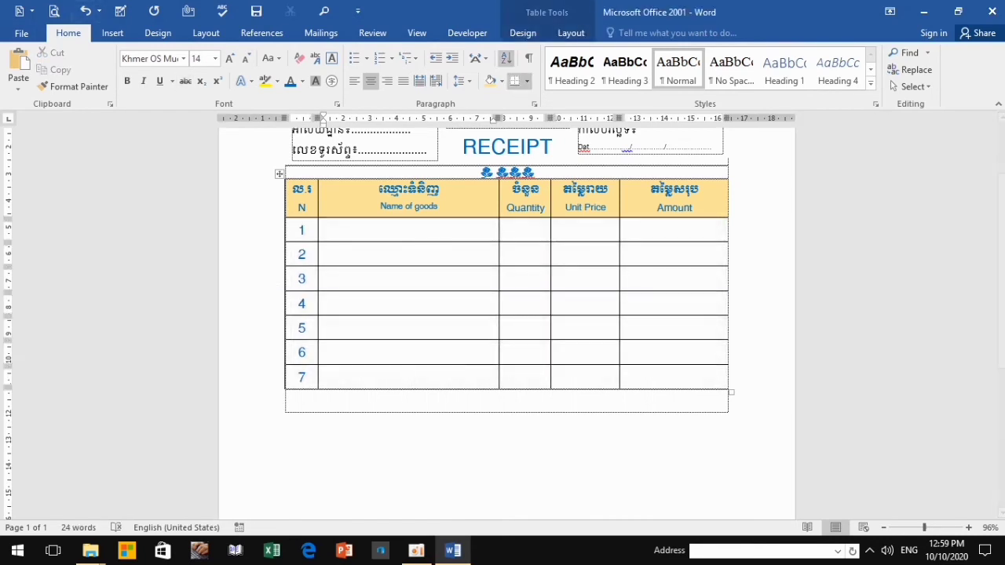
Draw three new rows below row 7 with Draw Table and number them 8, 9, 10
click(523, 32)
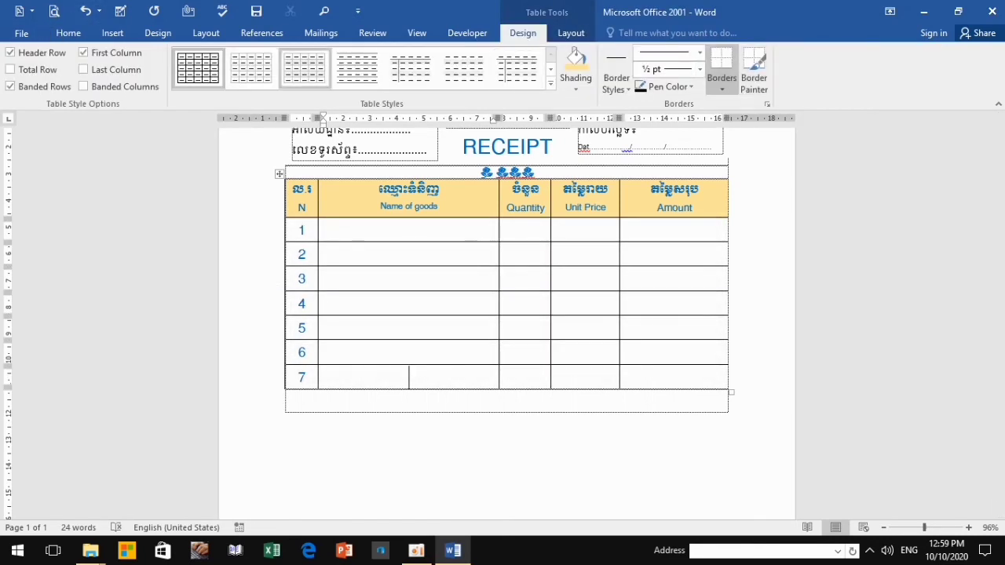
click(571, 32)
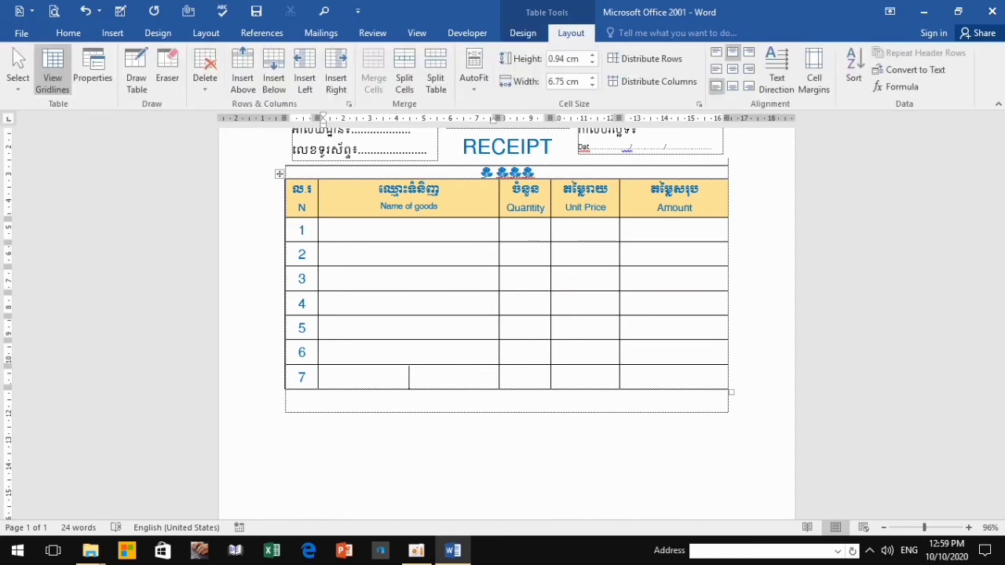
click(136, 70)
drag(409, 366, 410, 389)
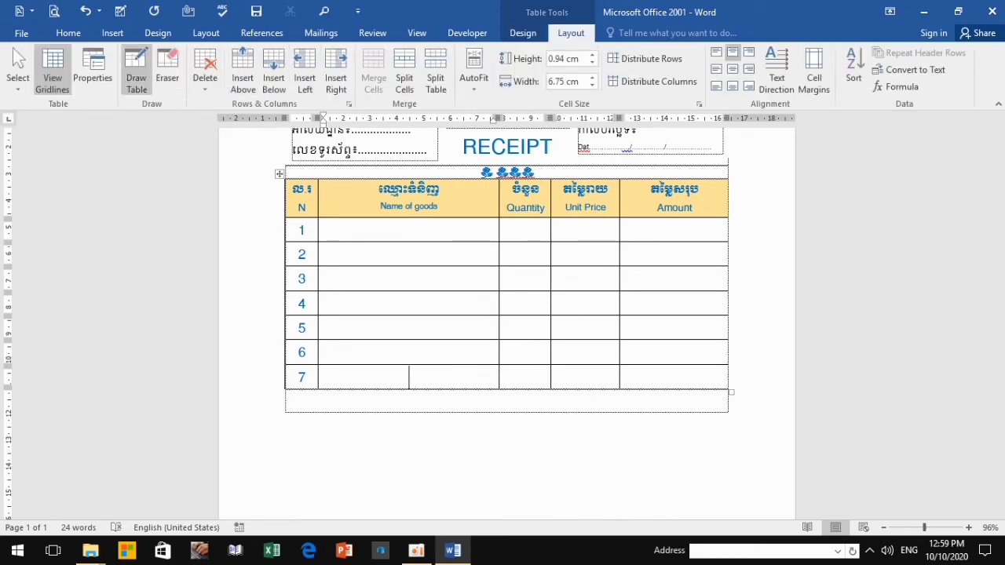
key(ctrl+z)
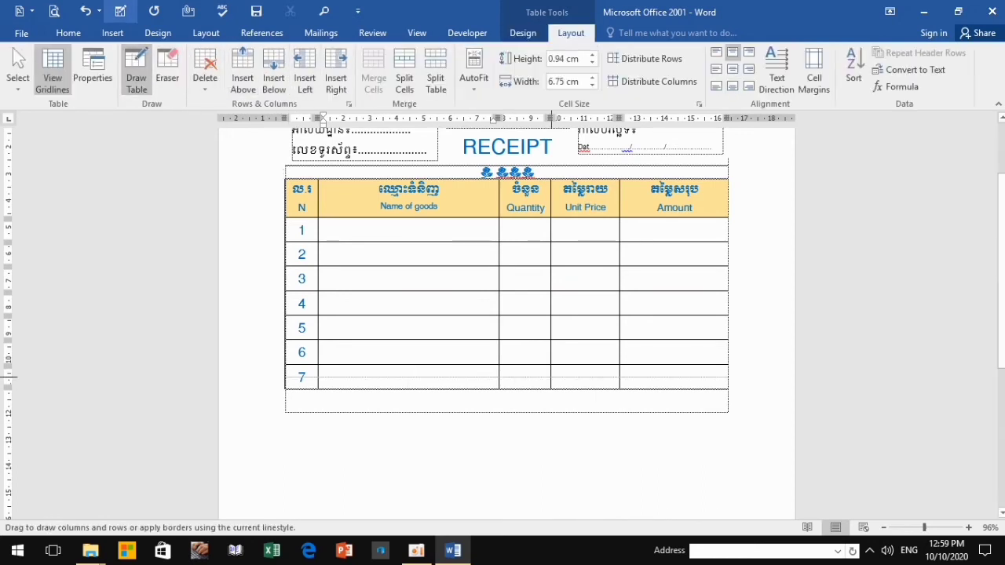
drag(286, 377, 728, 377)
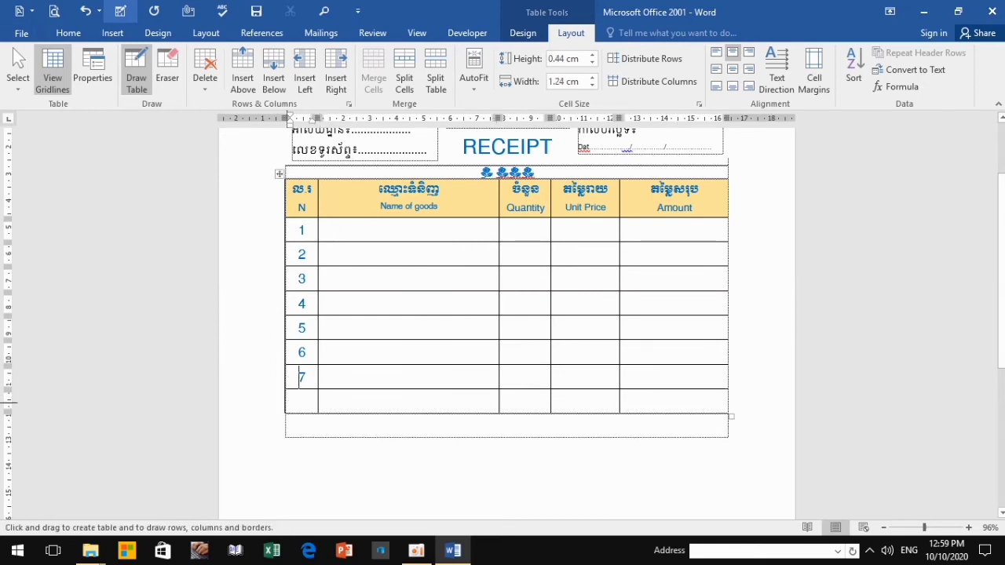
drag(286, 402, 729, 402)
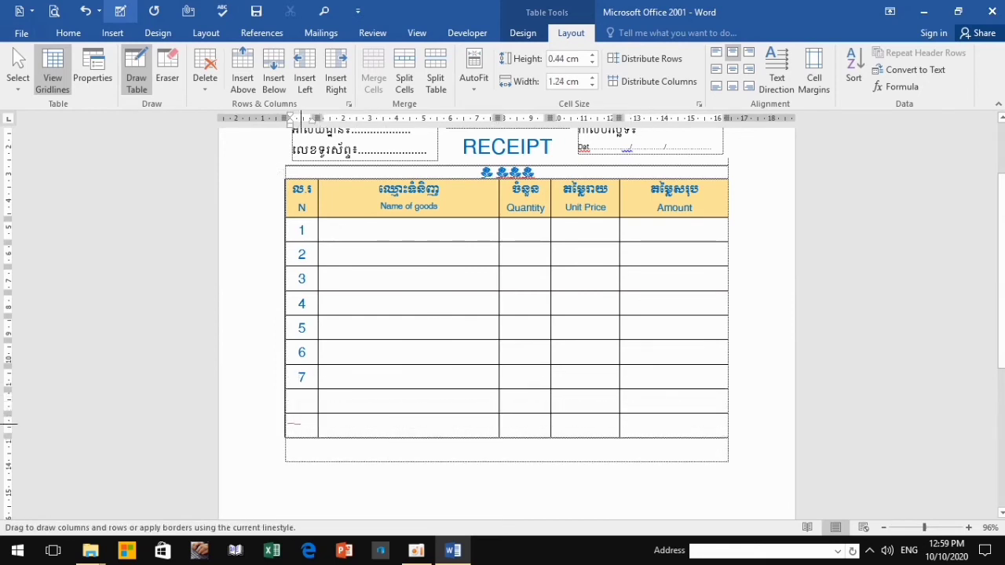
drag(290, 424, 729, 424)
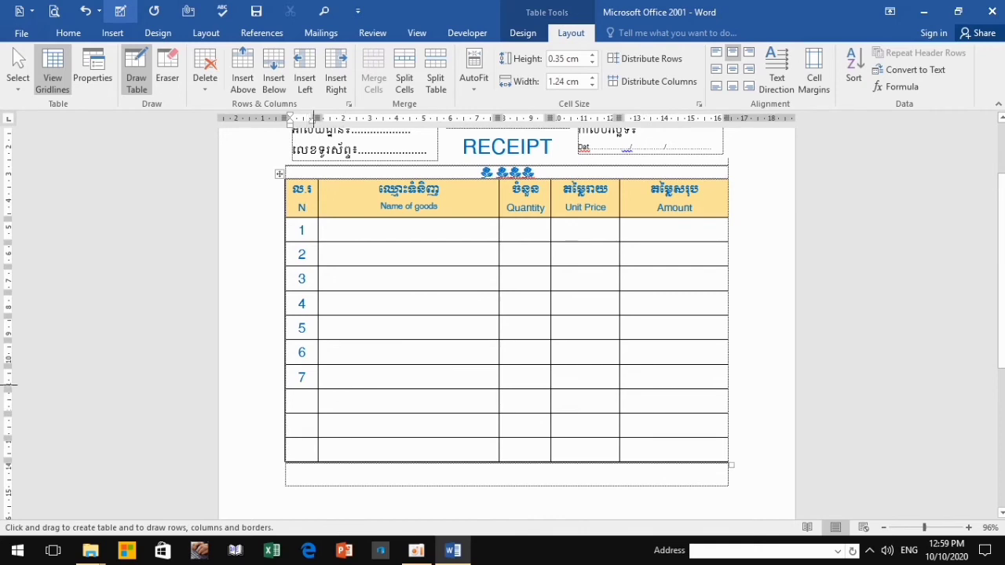
key(Escape)
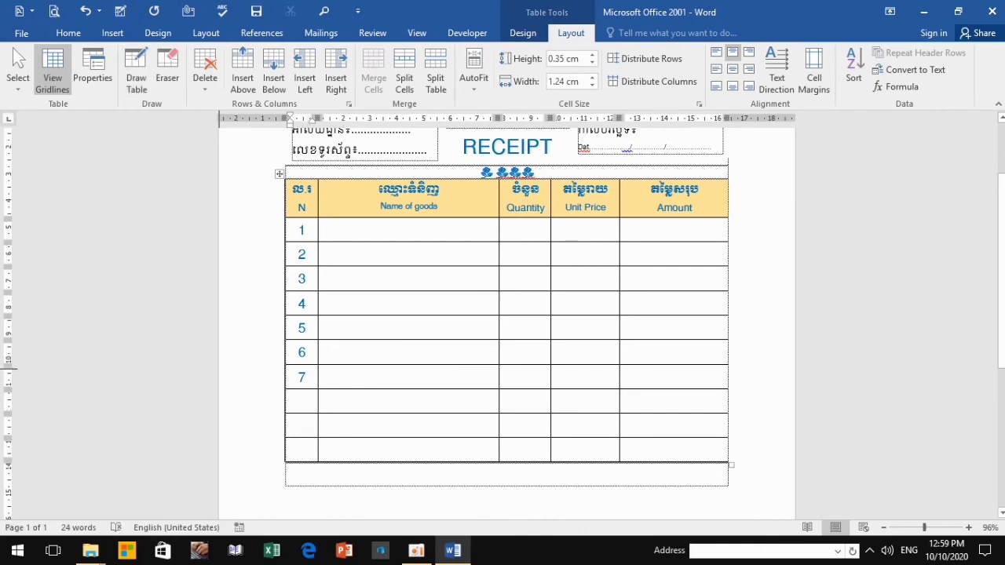
click(301, 401)
text(8)
text(9)
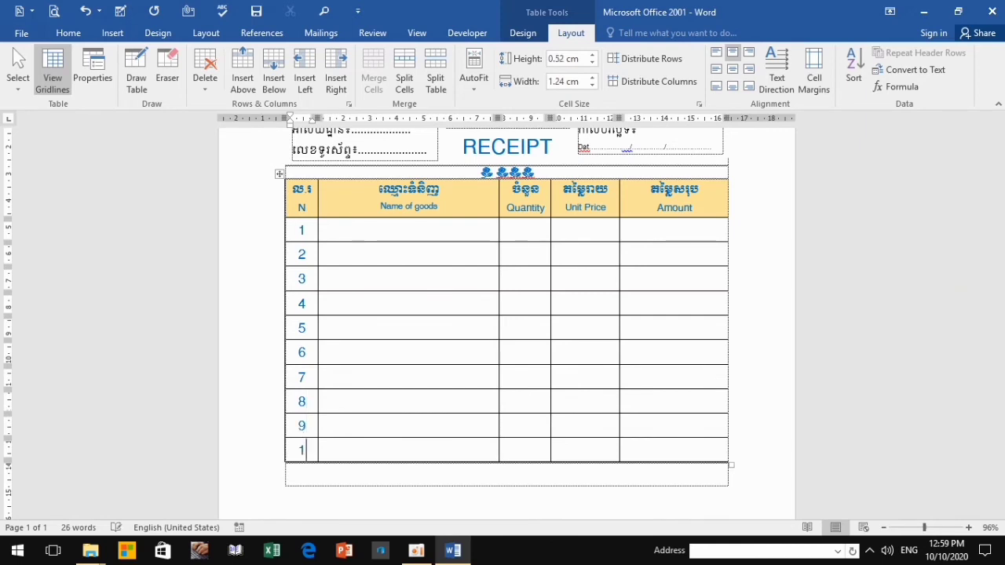
text(0)
Add six blank full-width rows in the box beneath the numbered table, above its split bottom row
scroll(507, 314, down, 5)
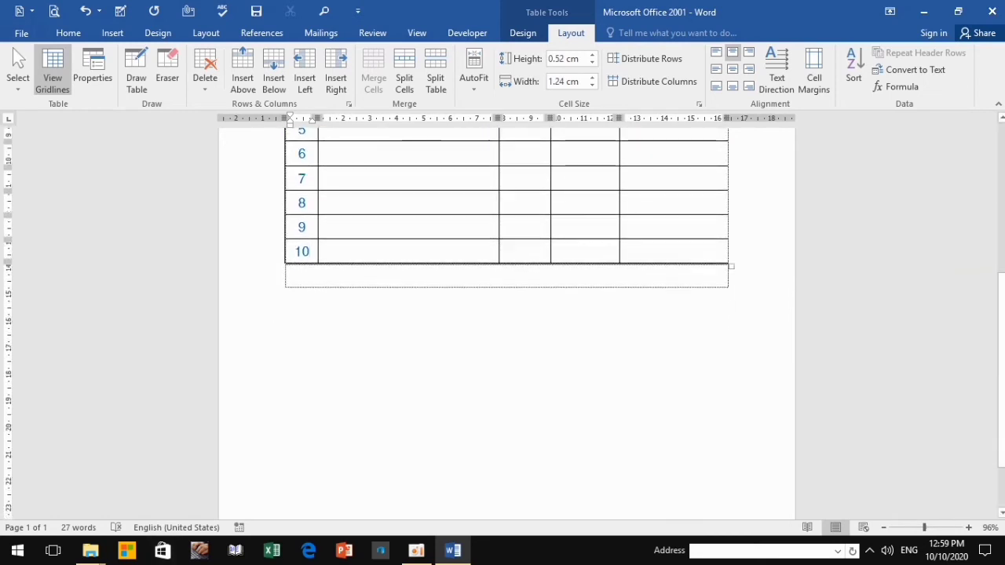
click(503, 353)
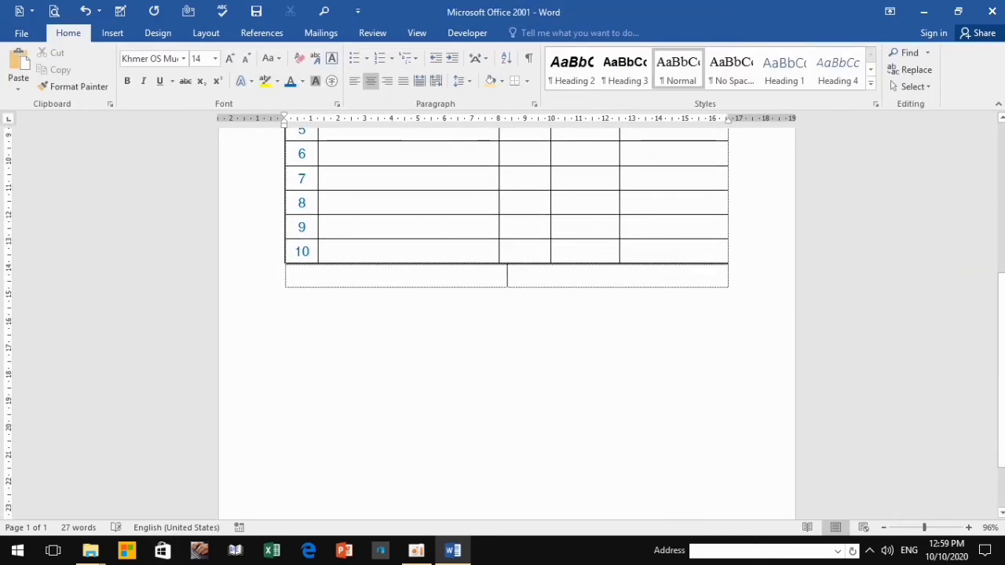
key(Tab)
key(Tab)
key(Tab)
key(Tab)
key(Tab)
key(Tab)
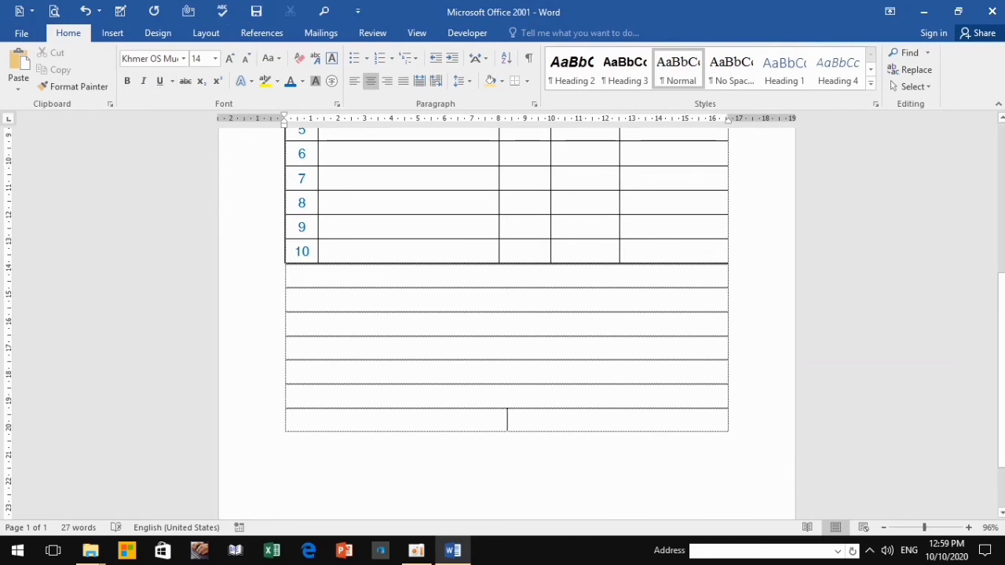
scroll(506, 314, up, 1)
scroll(507, 314, up, 1)
scroll(506, 314, up, 1)
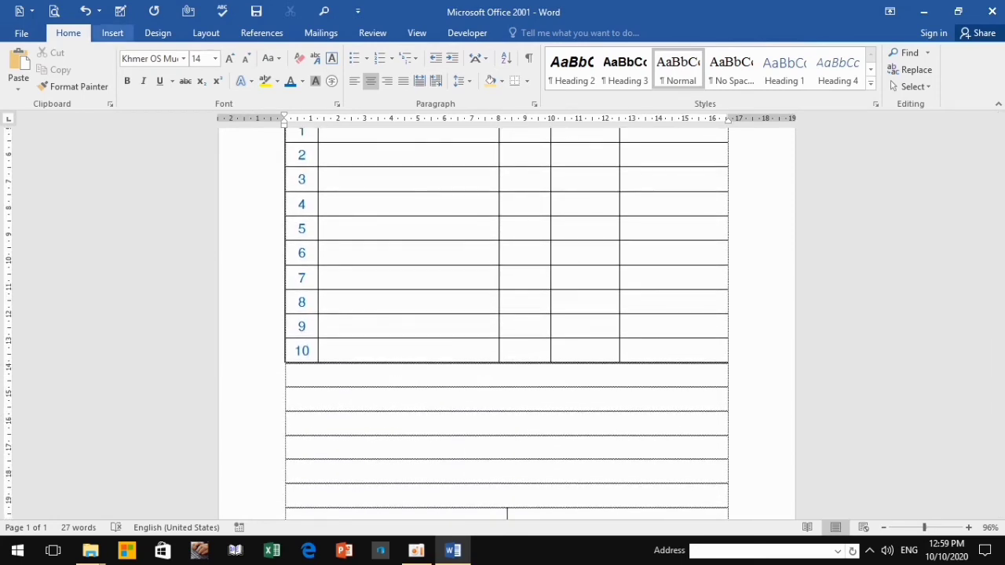
click(112, 32)
Draw a white outlined rectangle just below the table and set its text wrapping
click(203, 71)
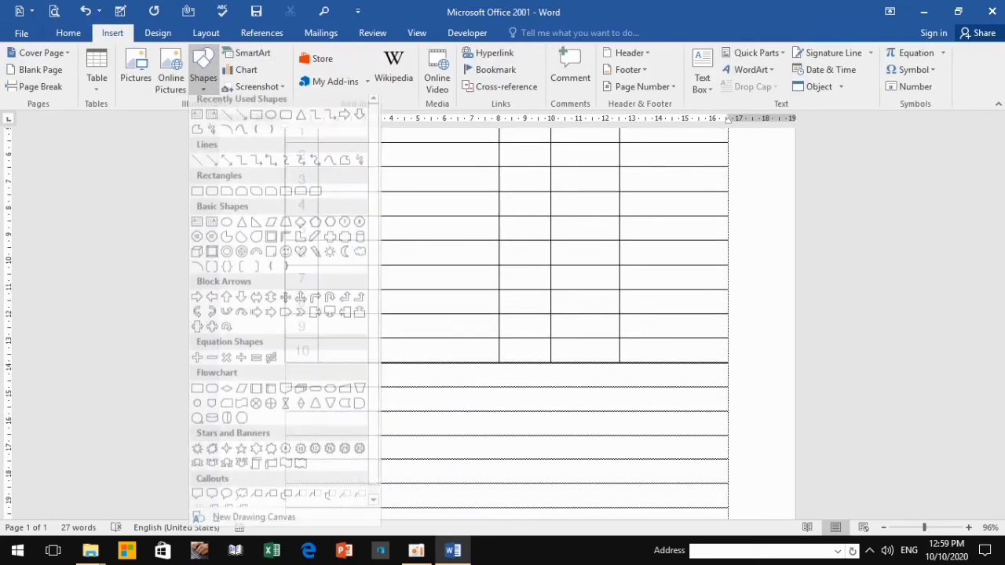
click(256, 133)
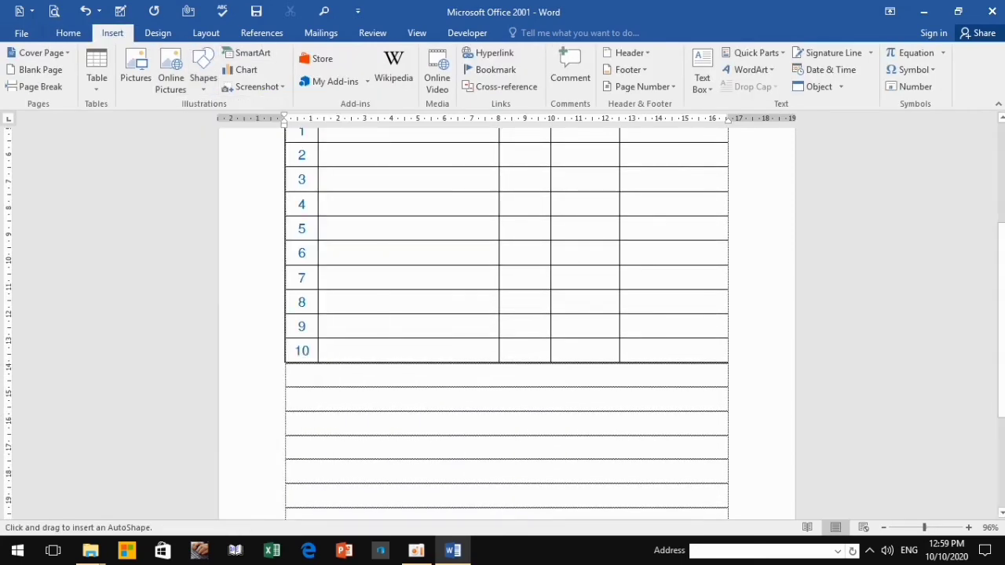
drag(307, 376, 450, 457)
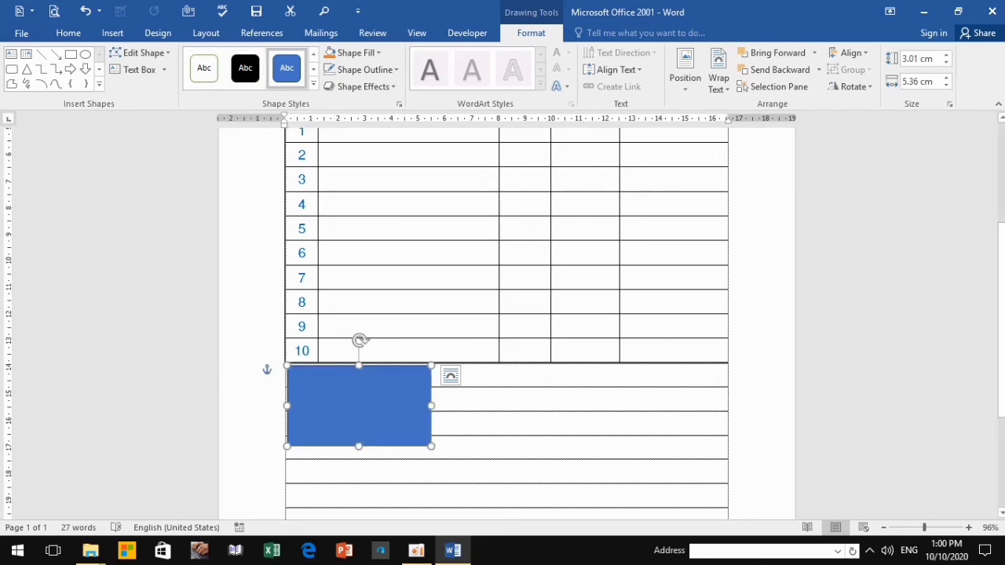
click(450, 375)
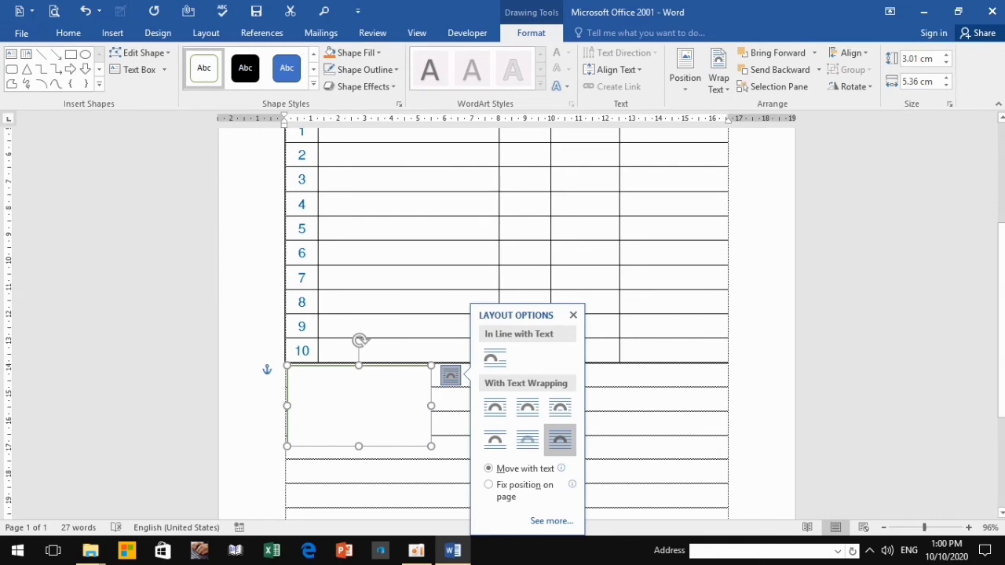
Paste a copy beside the first rectangle and resize both boxes to match, left one 2.48 × 5.36 cm
key(ctrl+v)
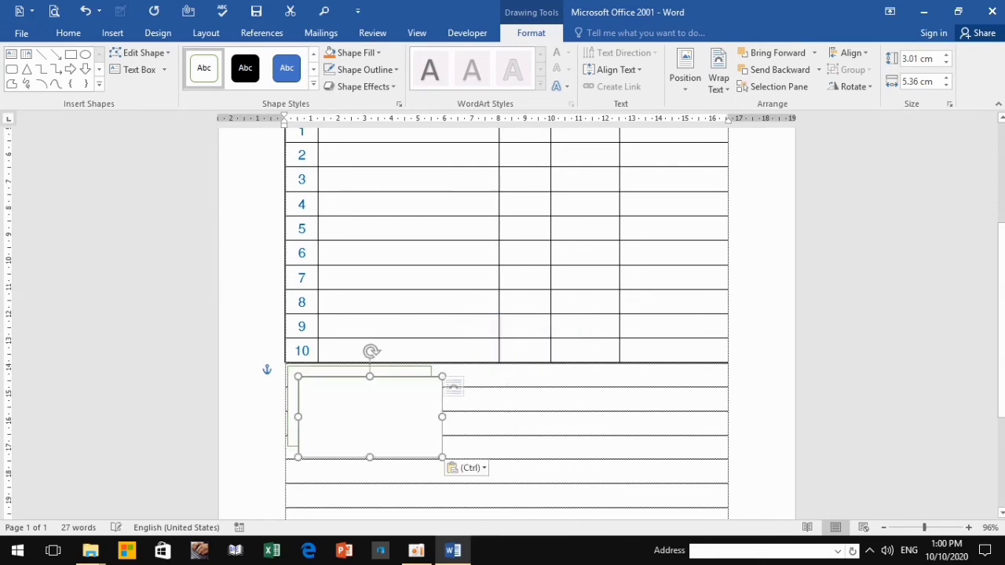
drag(358, 406, 506, 409)
drag(578, 409, 573, 409)
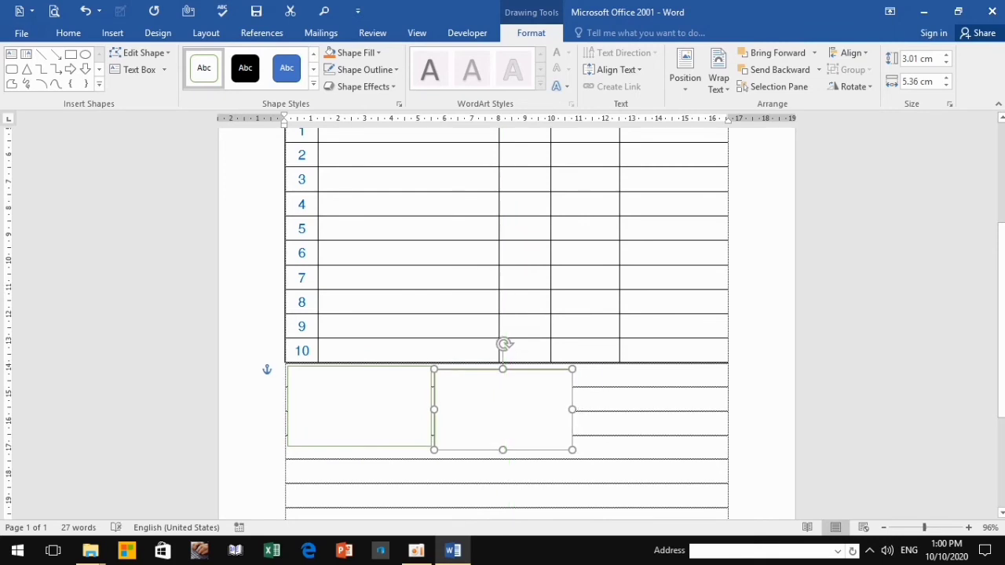
mouse_move(503, 450)
mouse_down()
mouse_move(503, 426)
mouse_move(503, 436)
mouse_up()
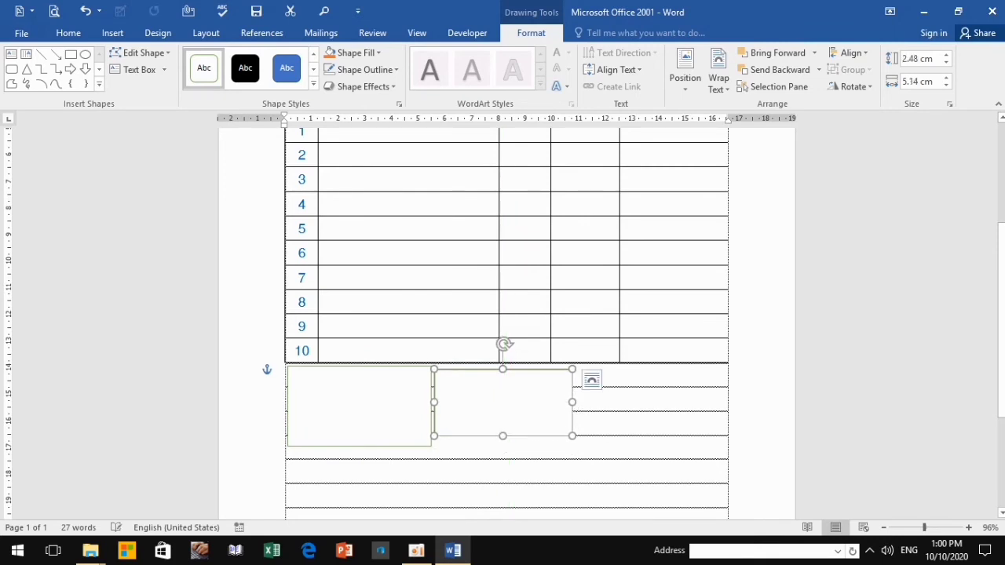
click(358, 409)
drag(359, 446, 358, 432)
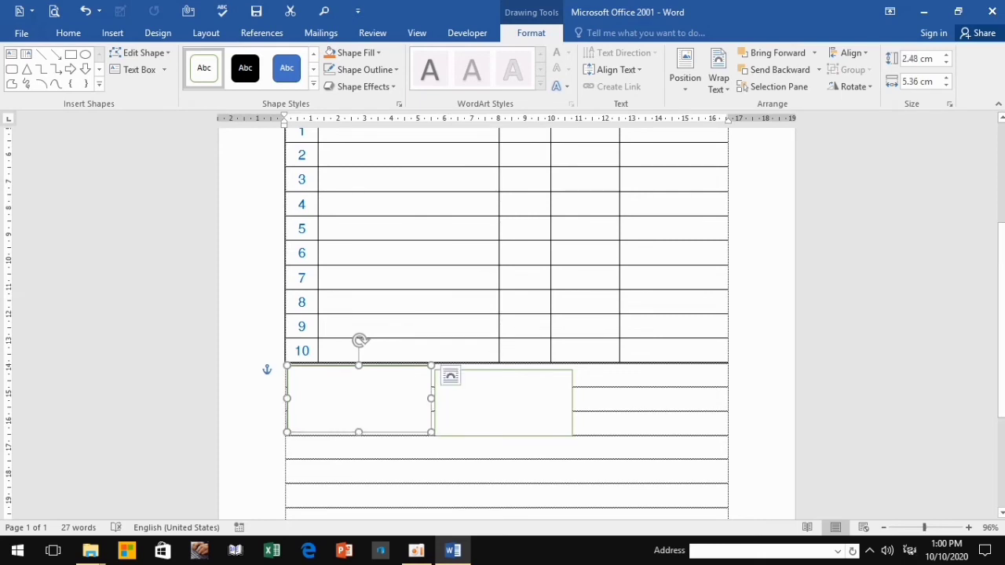
Type the Khmer headings អតិថិជន in the left box and អ្នកលក់ in the right box
click(359, 399)
text(អតិ)
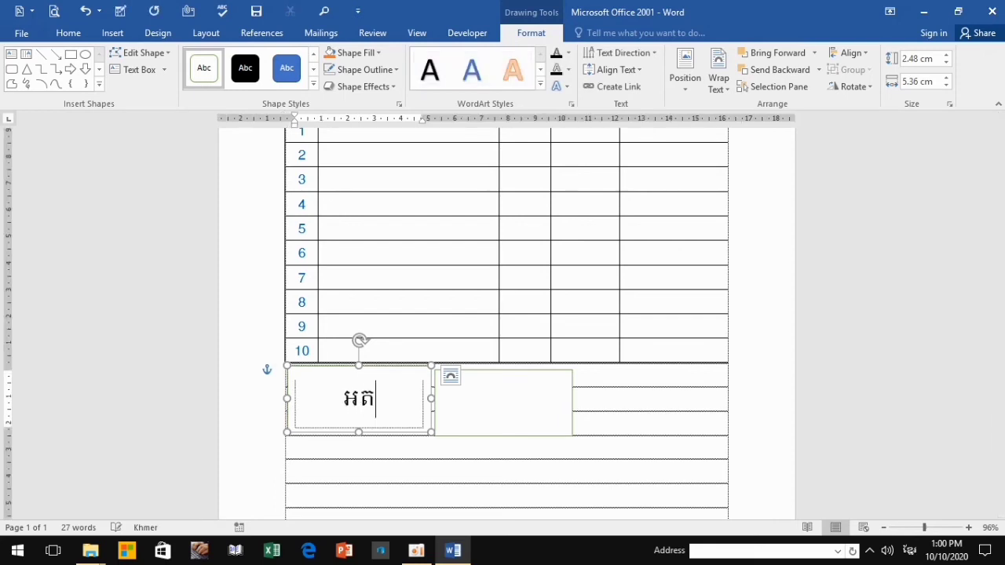
text(ថិ)
text(ជន)
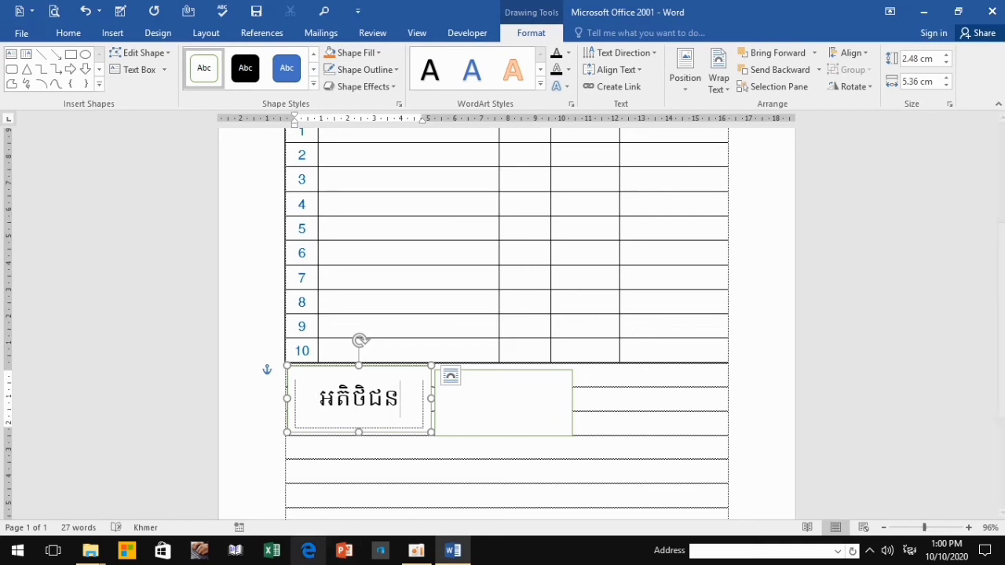
click(502, 402)
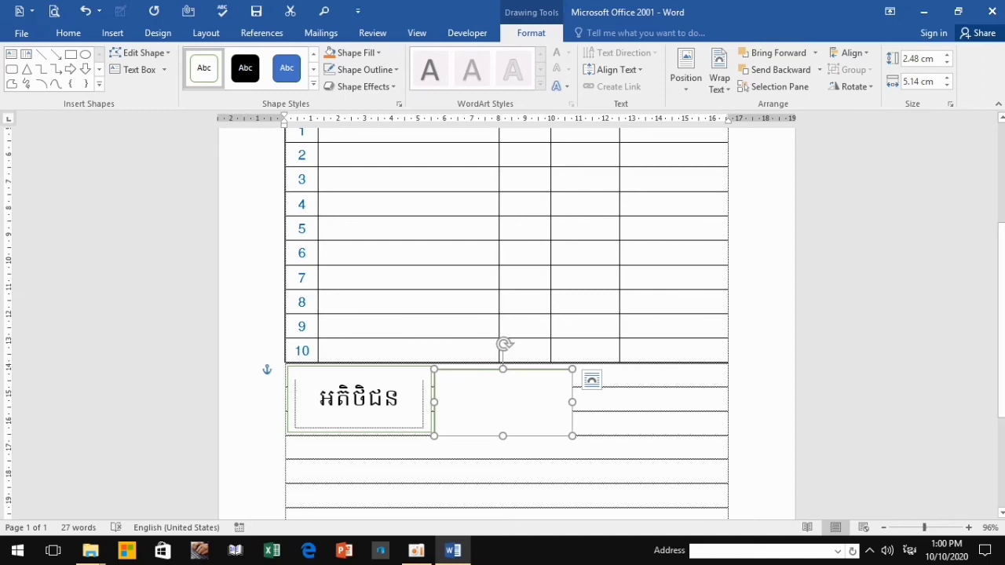
click(504, 408)
text(អ្)
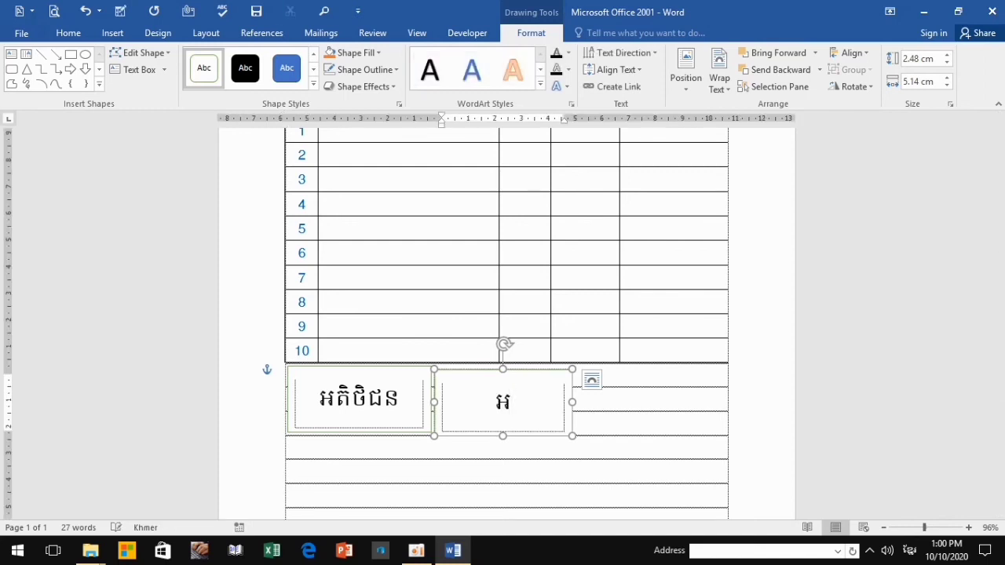
text(នកលក់)
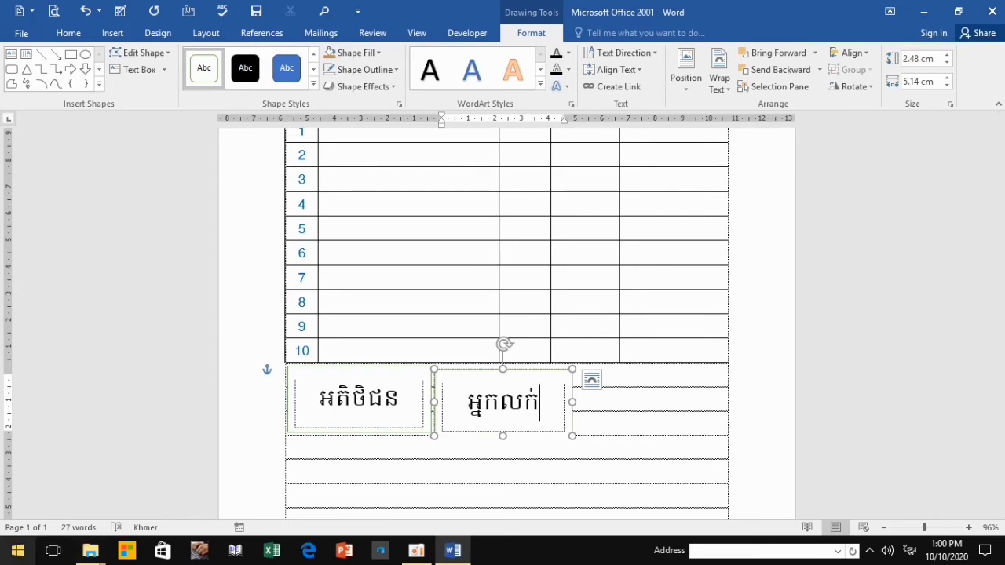
Add the English label Customer on a new line under the left Khmer heading
click(400, 399)
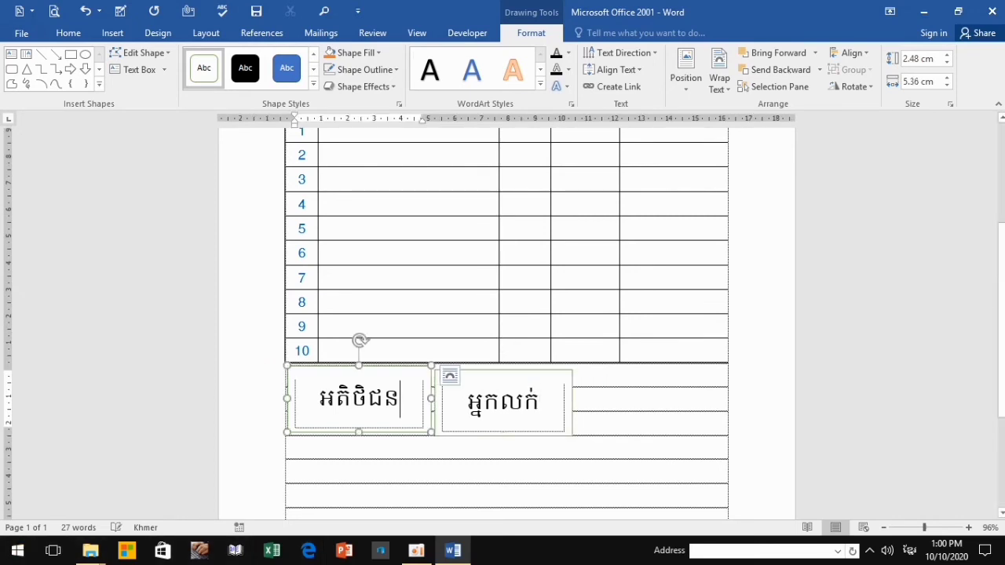
key(Return)
key(alt+shift)
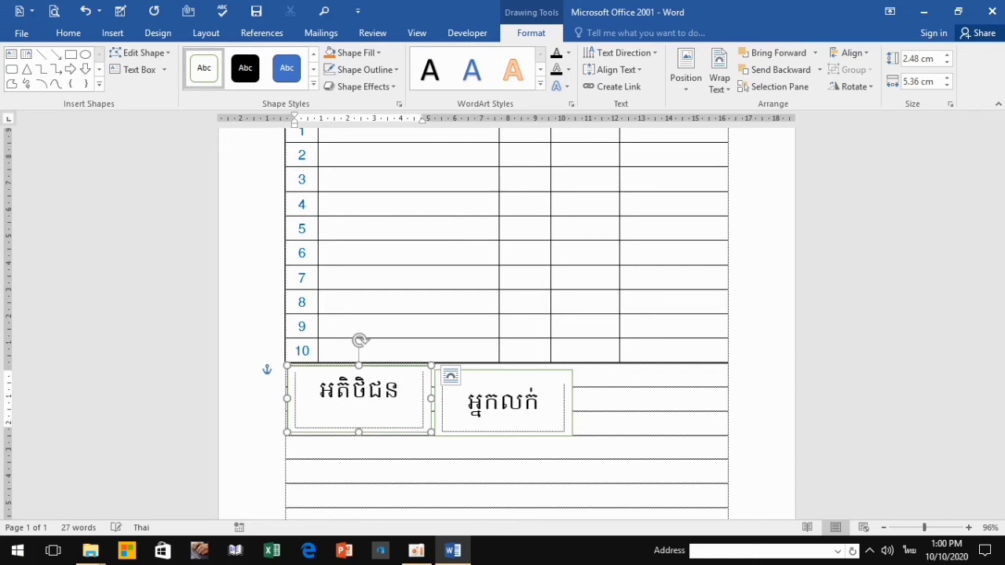
text(แ)
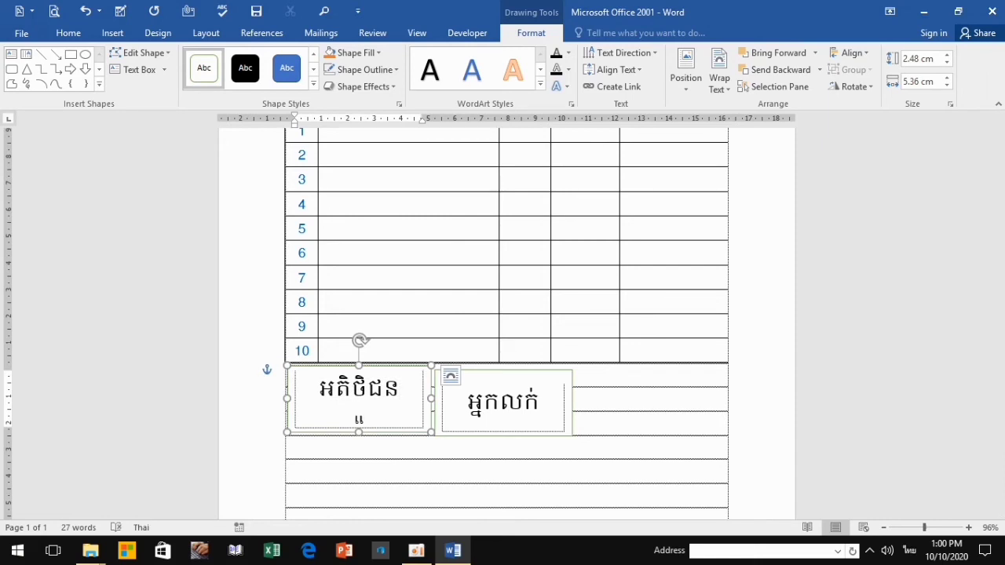
key(BackSpace)
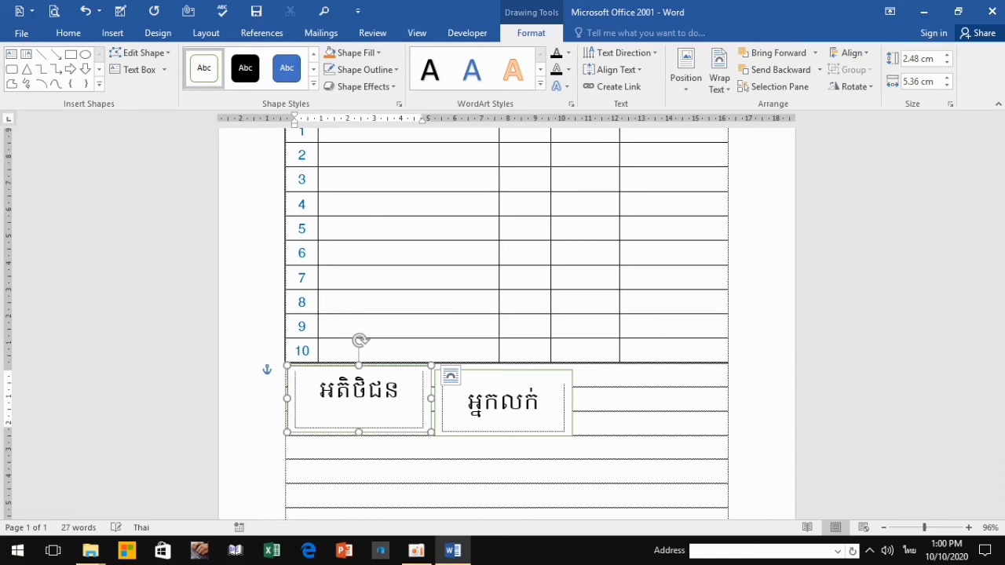
key(alt+shift)
text(Custo)
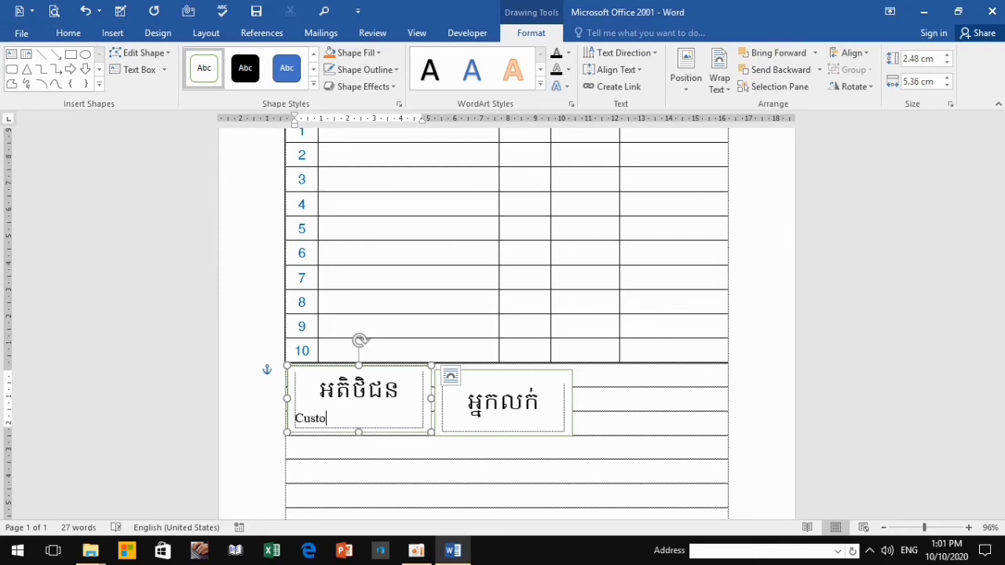
text(mer)
Add the English label Seller on a new line under the right Khmer heading
click(540, 402)
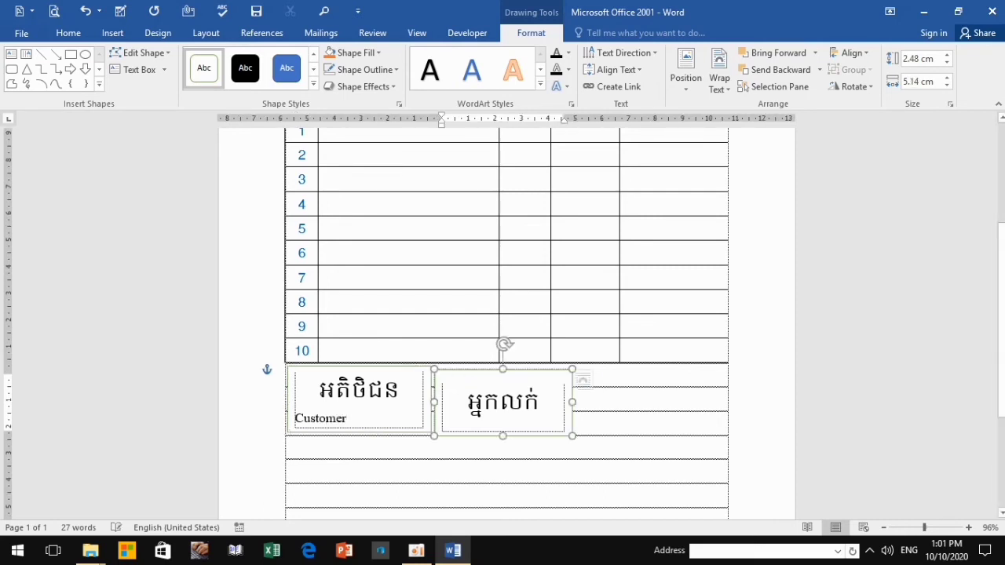
key(Return)
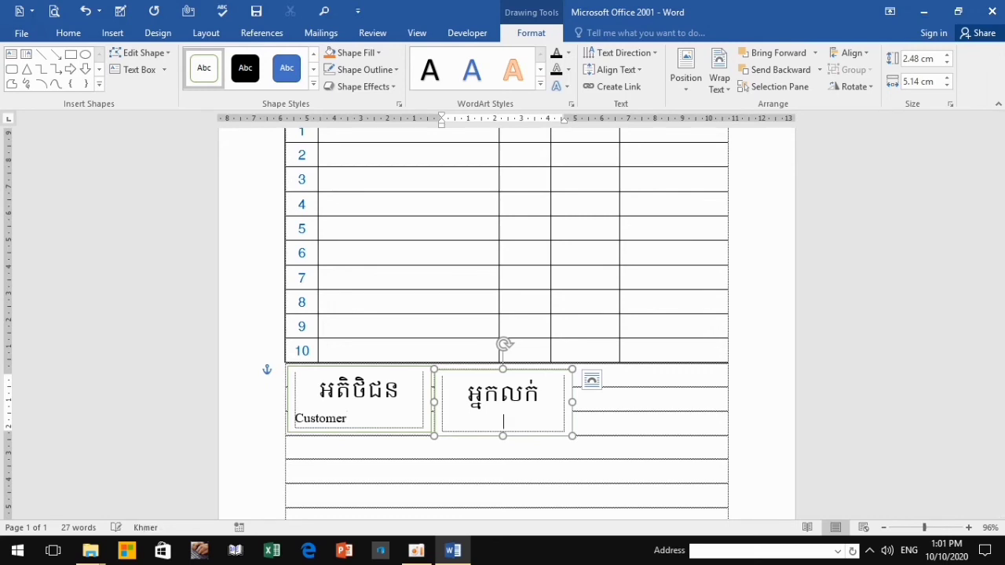
text(Selle)
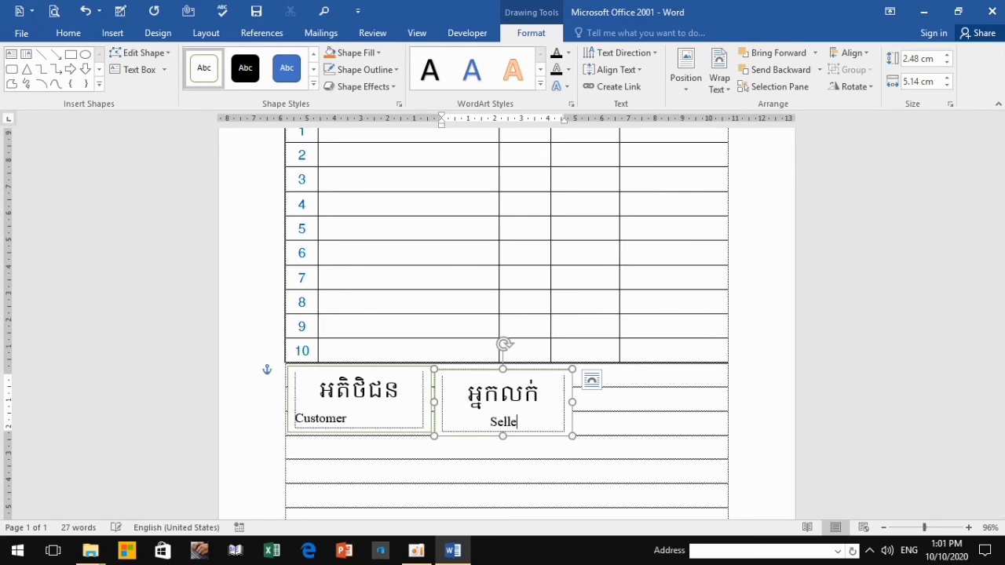
text(r)
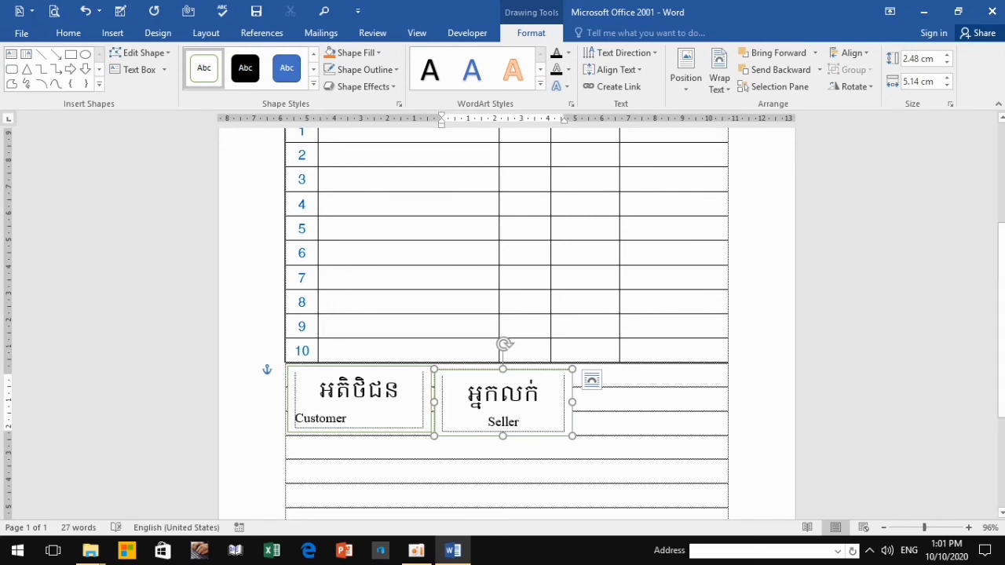
click(347, 418)
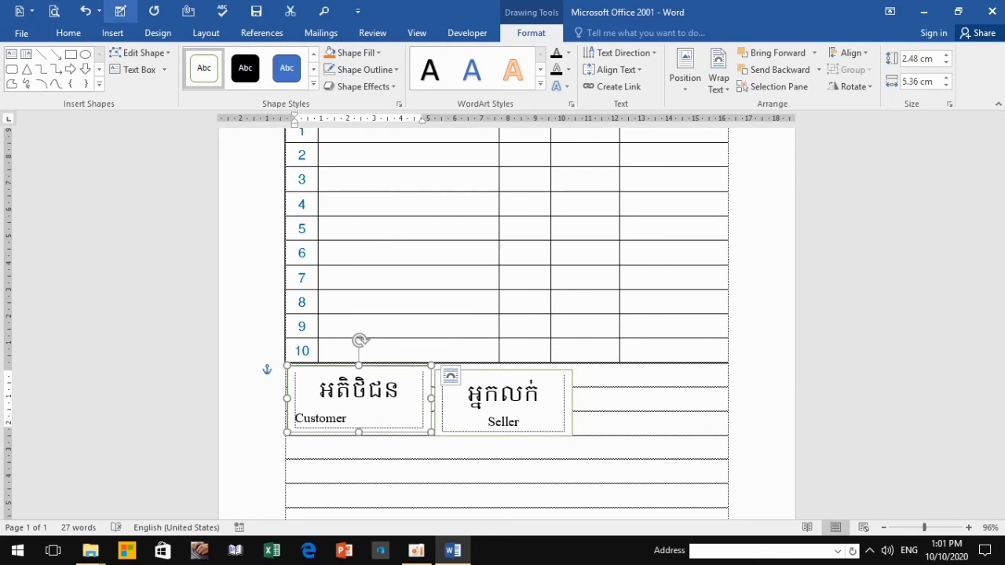
Centre the Customer label and shrink the Customer box's Khmer heading to 16 pt
click(113, 33)
click(68, 33)
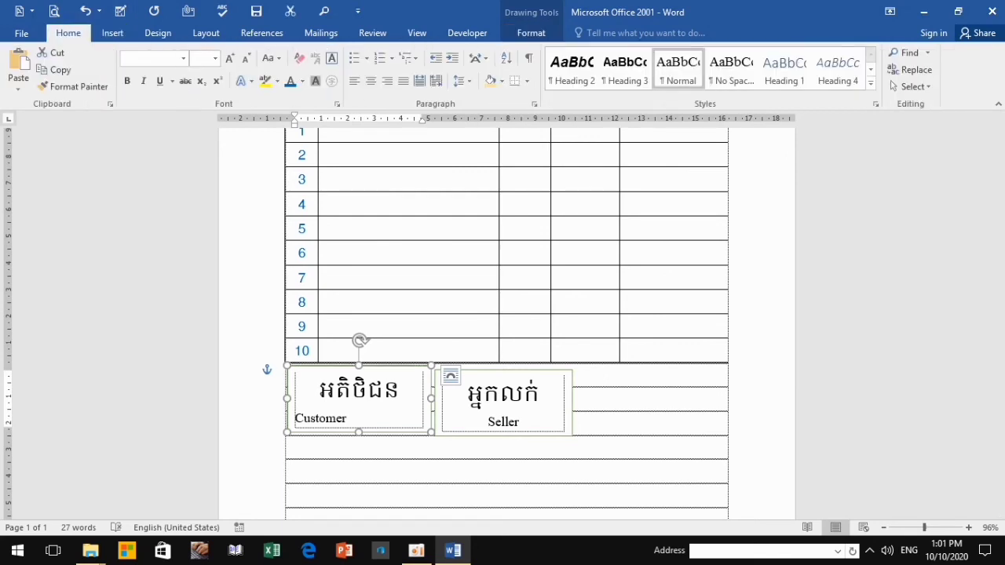
click(371, 81)
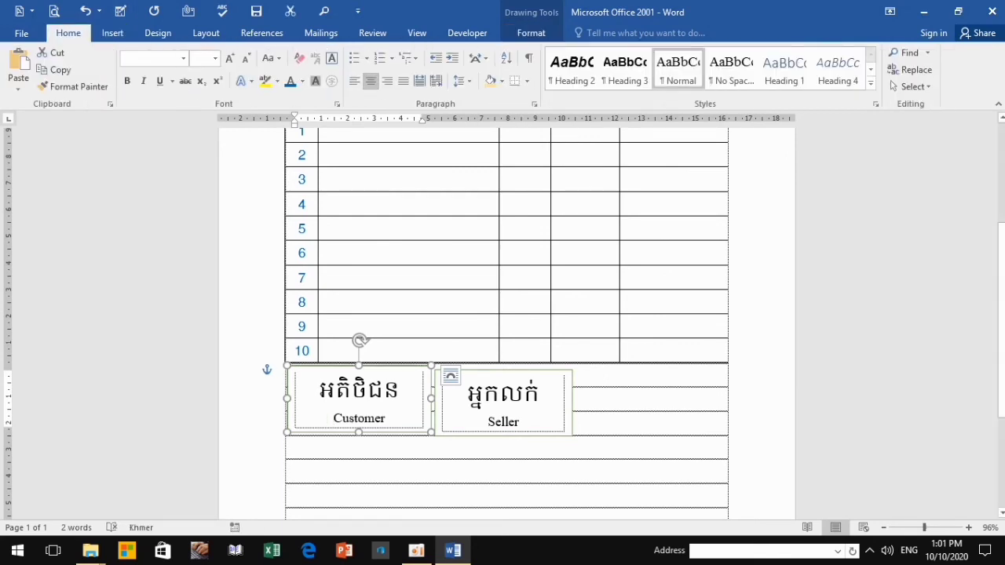
drag(403, 391, 320, 391)
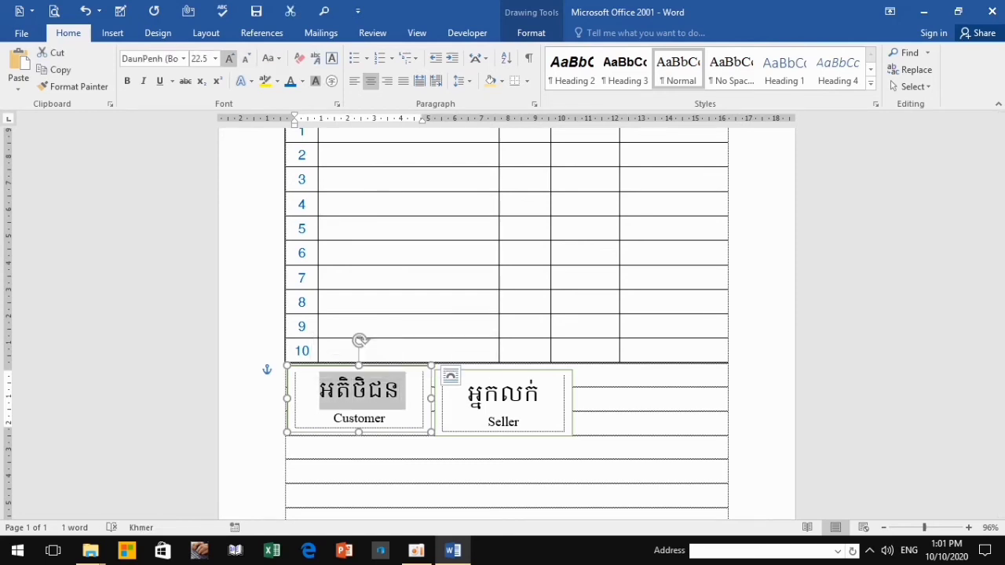
click(245, 58)
click(245, 58)
click(245, 58)
click(245, 58)
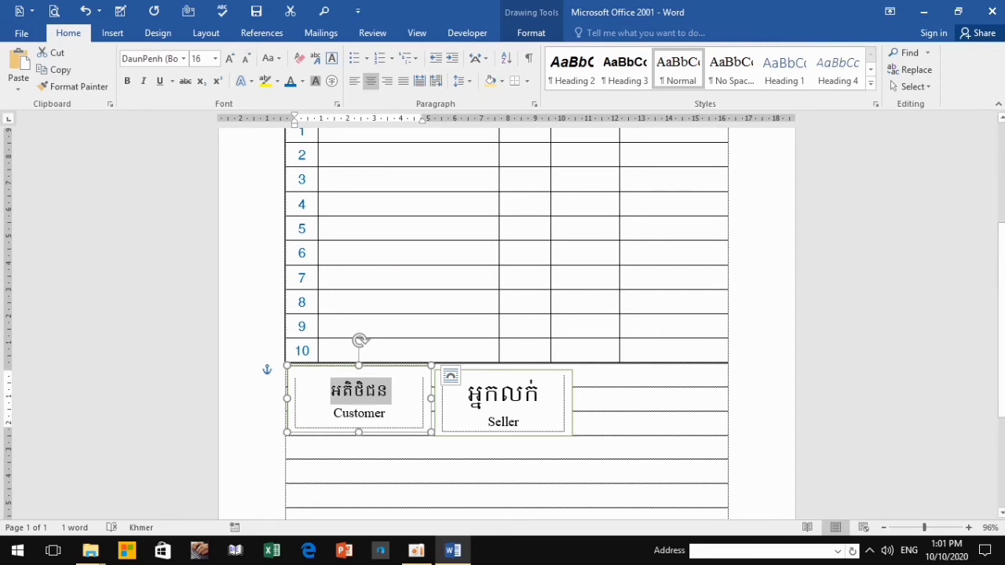
Shrink the Seller box's Khmer heading to 16 pt and nudge the Seller box up-left
drag(544, 393, 468, 393)
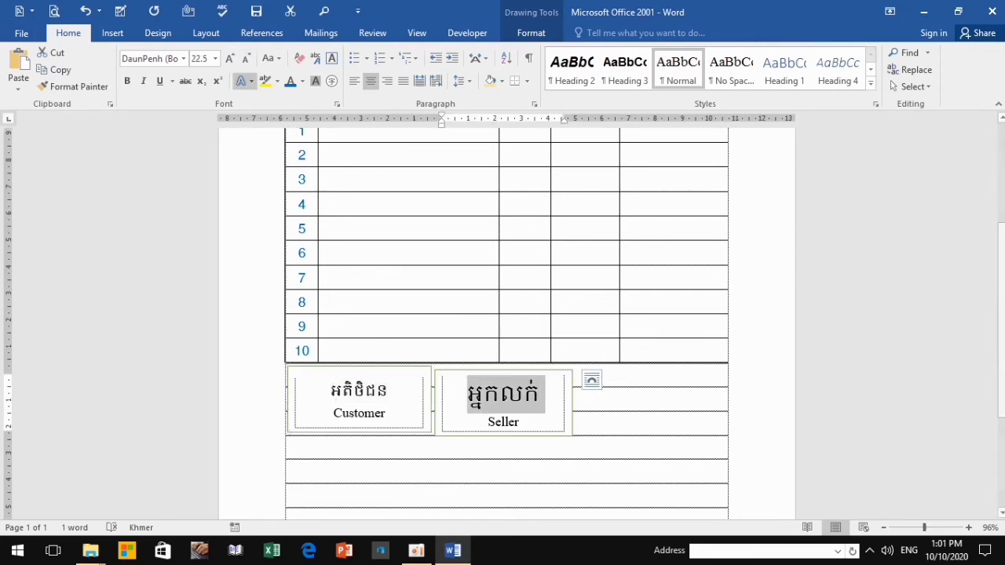
click(245, 58)
click(245, 58)
click(245, 58)
click(245, 58)
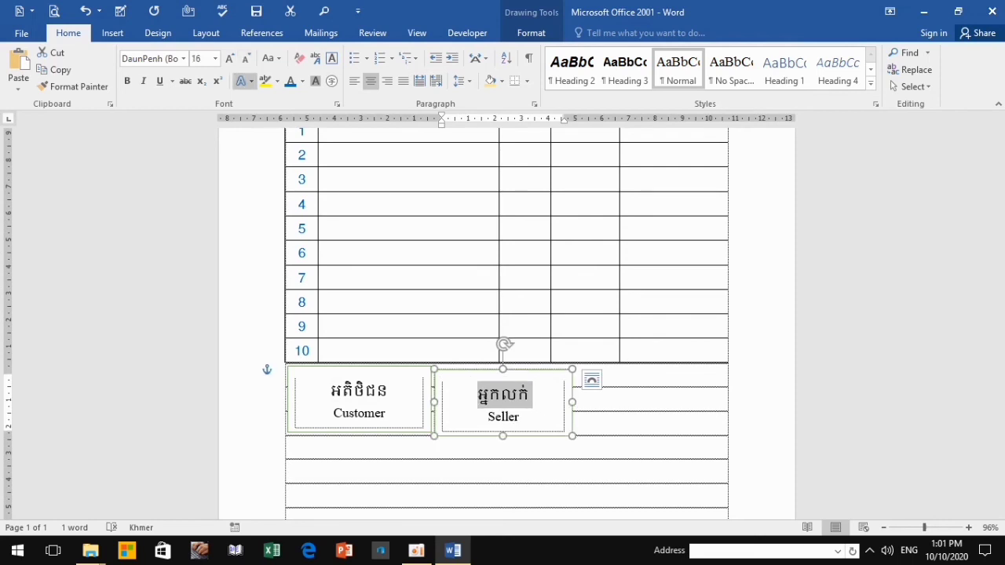
click(507, 448)
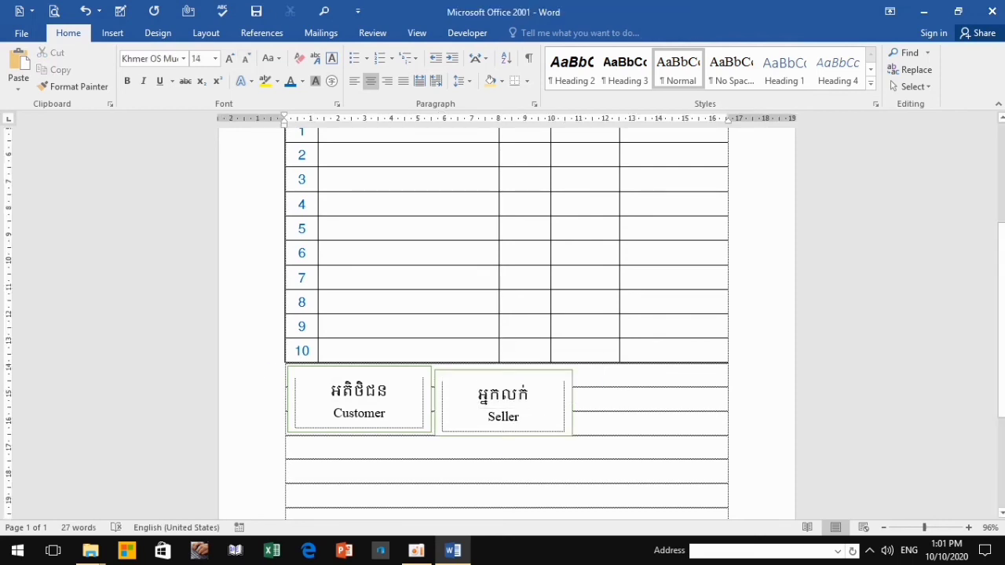
drag(504, 372, 502, 365)
click(507, 448)
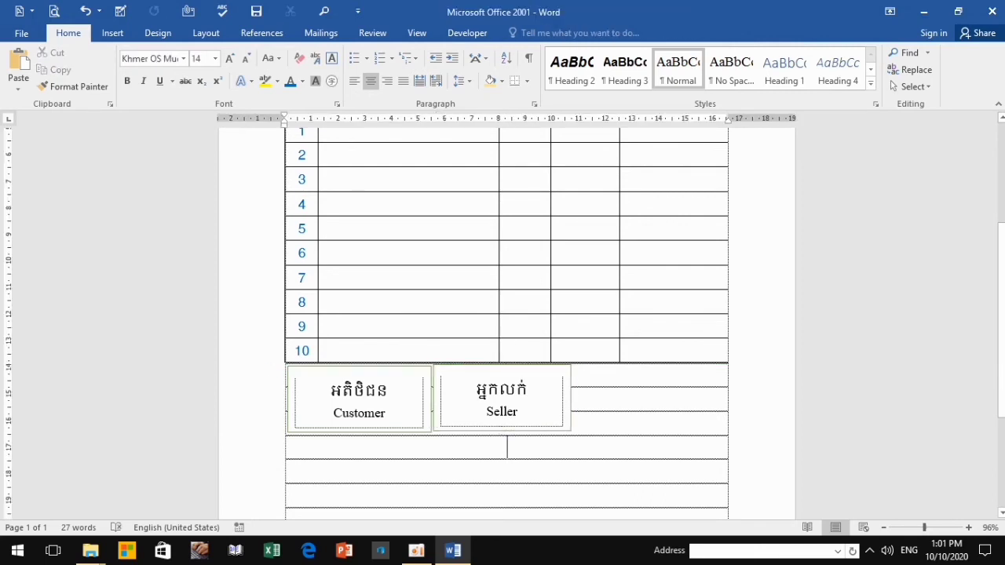
Put a row of periods on a new line beneath Customer and beneath Seller as signature lines
click(386, 413)
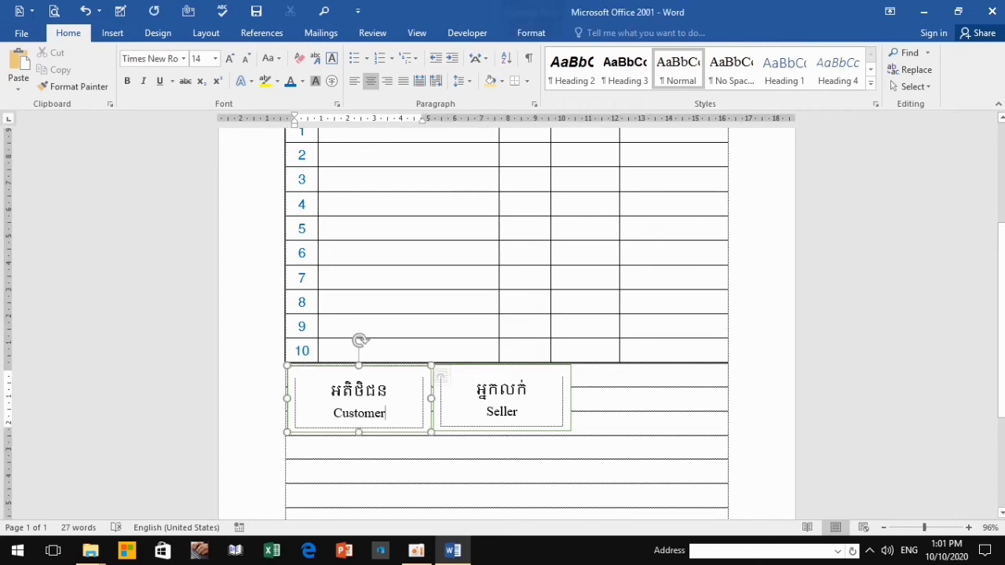
key(Return)
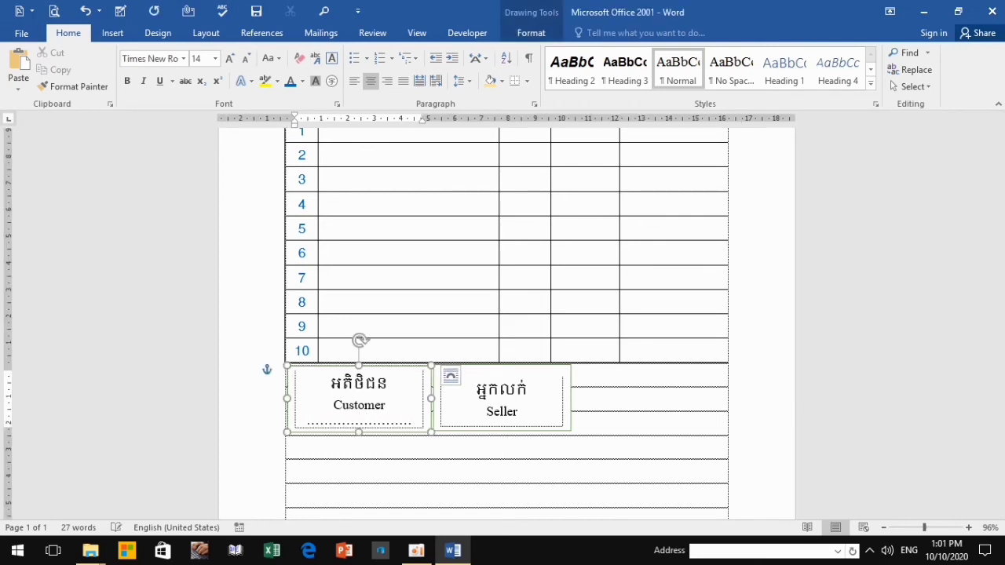
text(....)
click(502, 400)
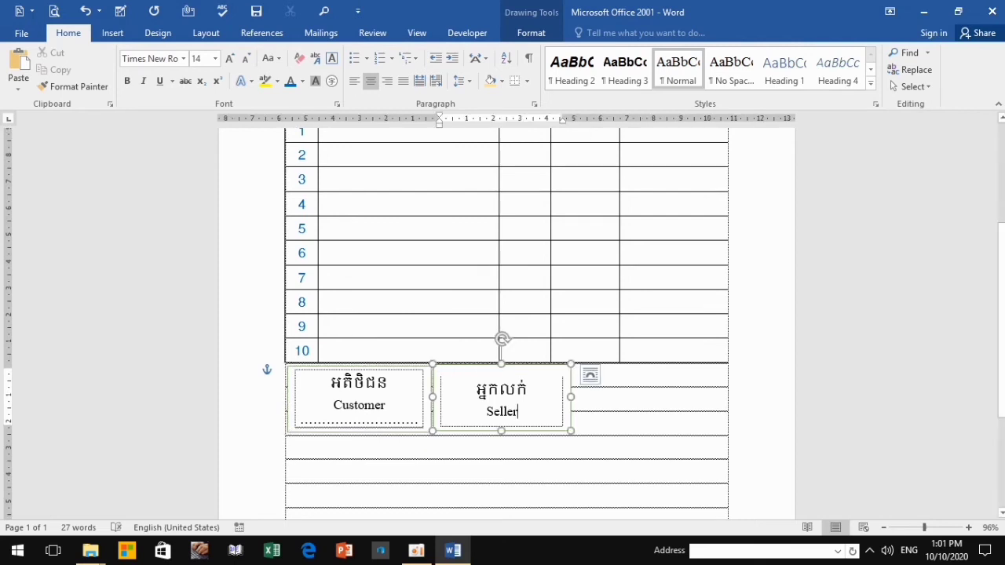
key(Return)
text(..............................)
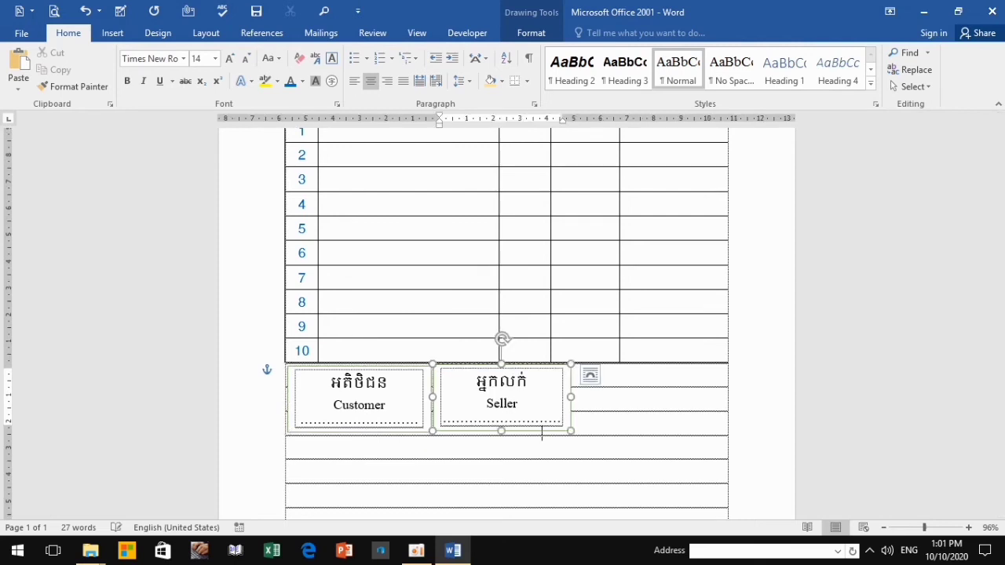
click(541, 435)
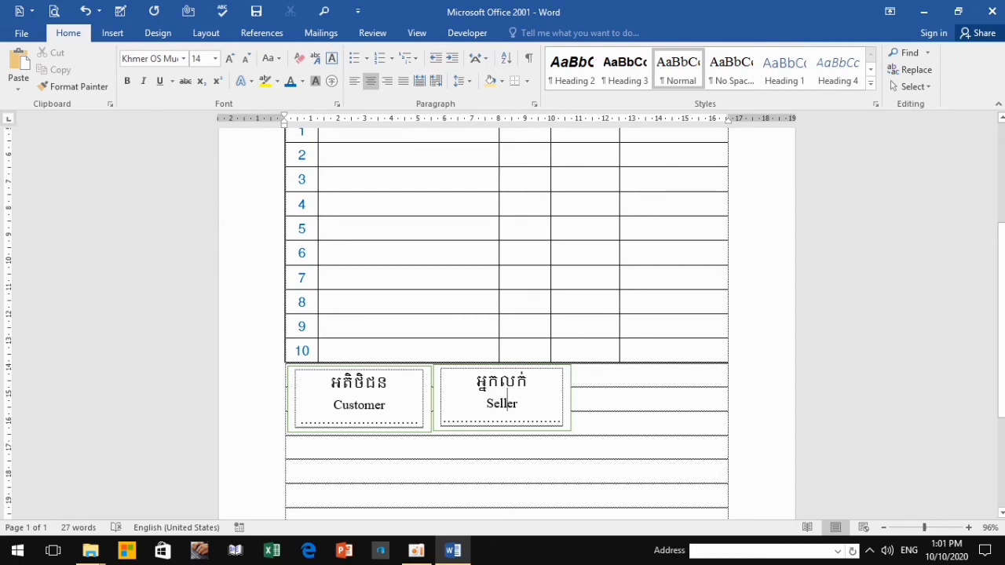
Resize the Seller and Customer boxes and move the Seller box left against the Customer box
click(567, 396)
drag(567, 397, 562, 397)
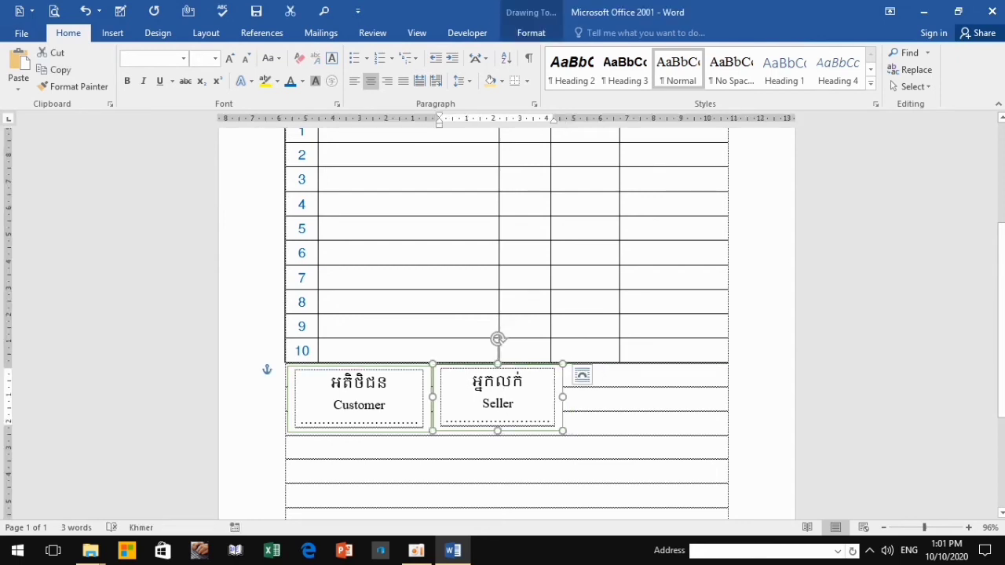
drag(433, 397, 417, 397)
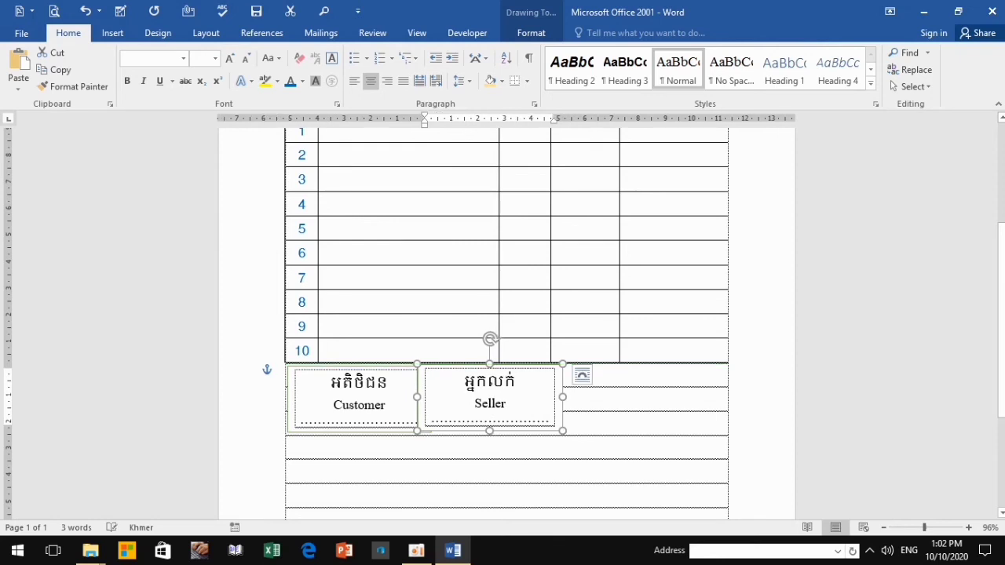
click(489, 393)
click(421, 397)
mouse_move(421, 397)
mouse_down()
mouse_move(433, 396)
mouse_move(418, 398)
mouse_up()
click(418, 398)
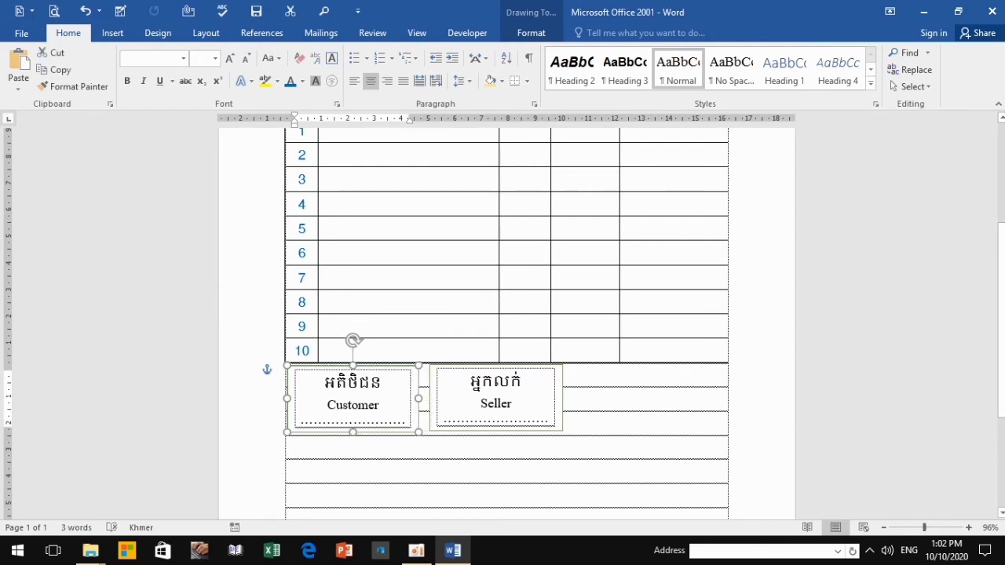
drag(430, 398, 422, 398)
key(Escape)
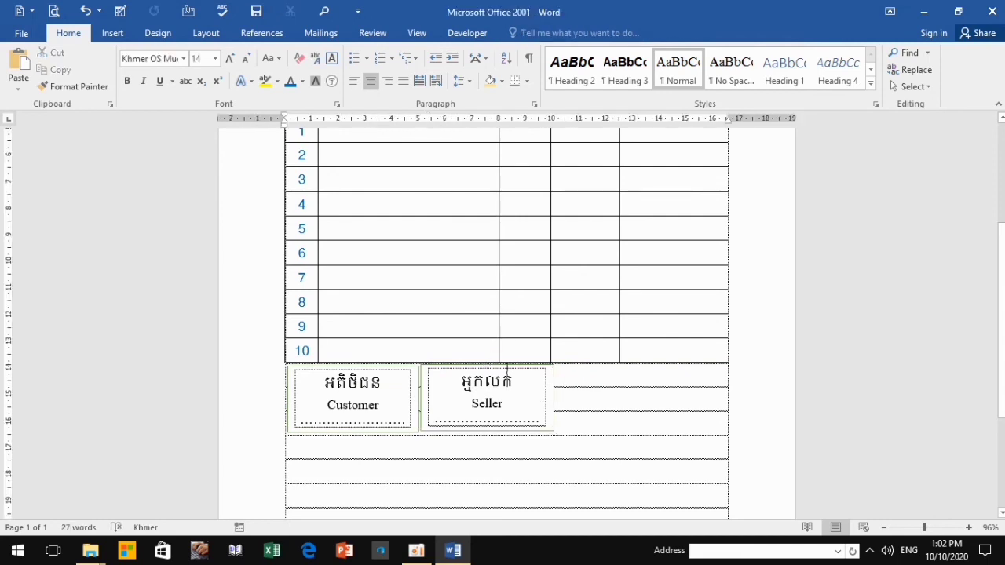
Narrow both signature boxes slightly with Shift+Left and nudge the Seller box left to sit edge to edge
click(507, 367)
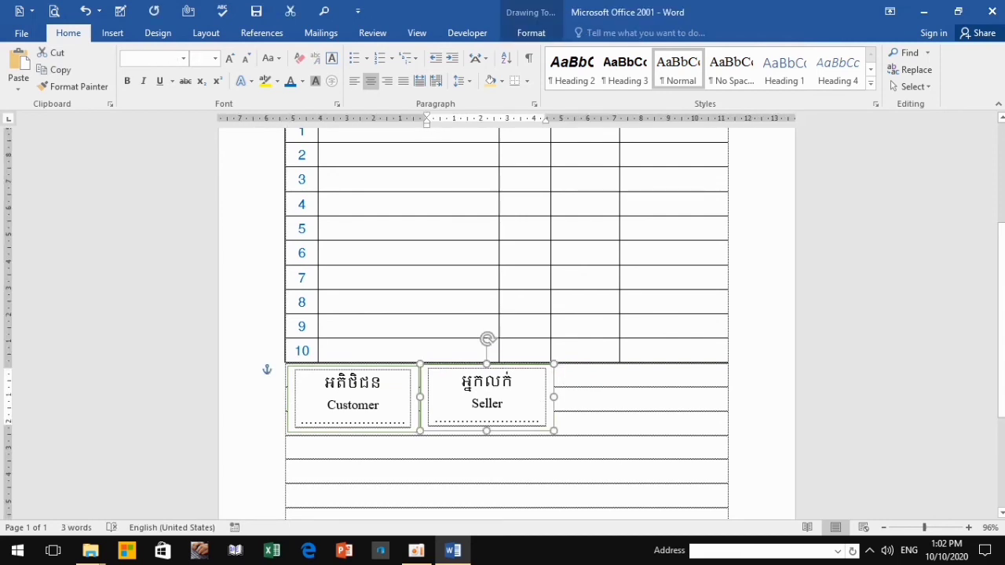
click(353, 393)
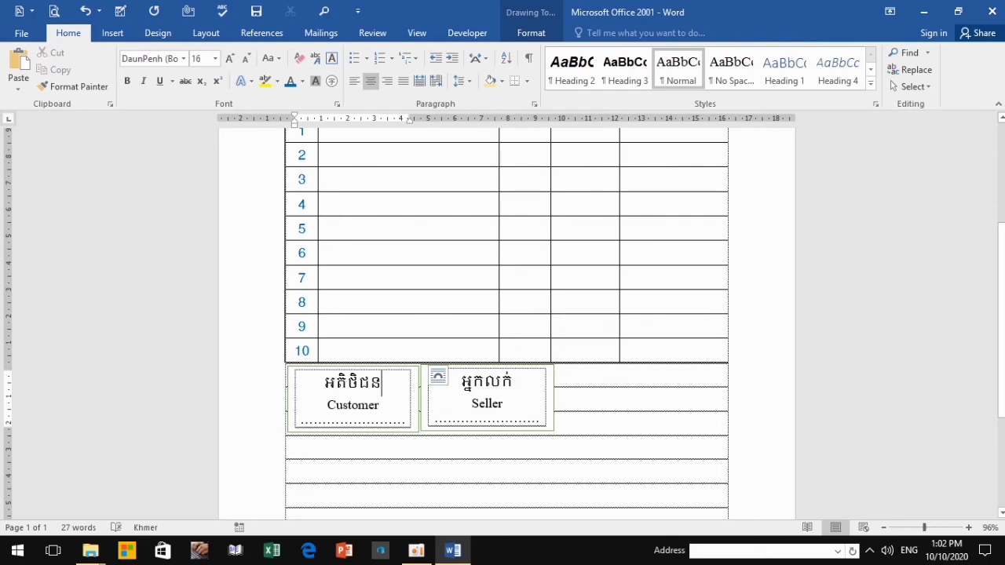
key(Escape)
key(shift+Left)
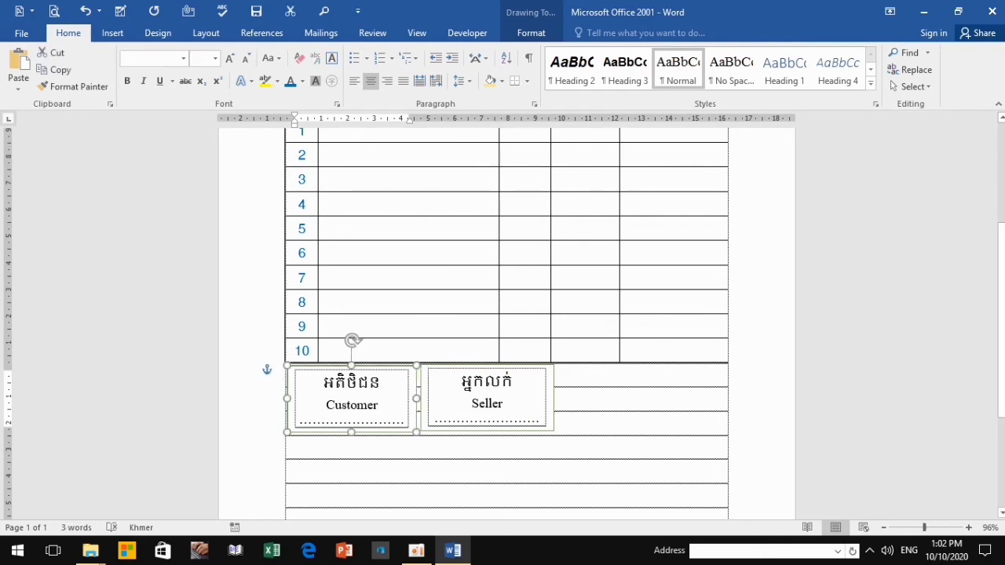
double_click(487, 404)
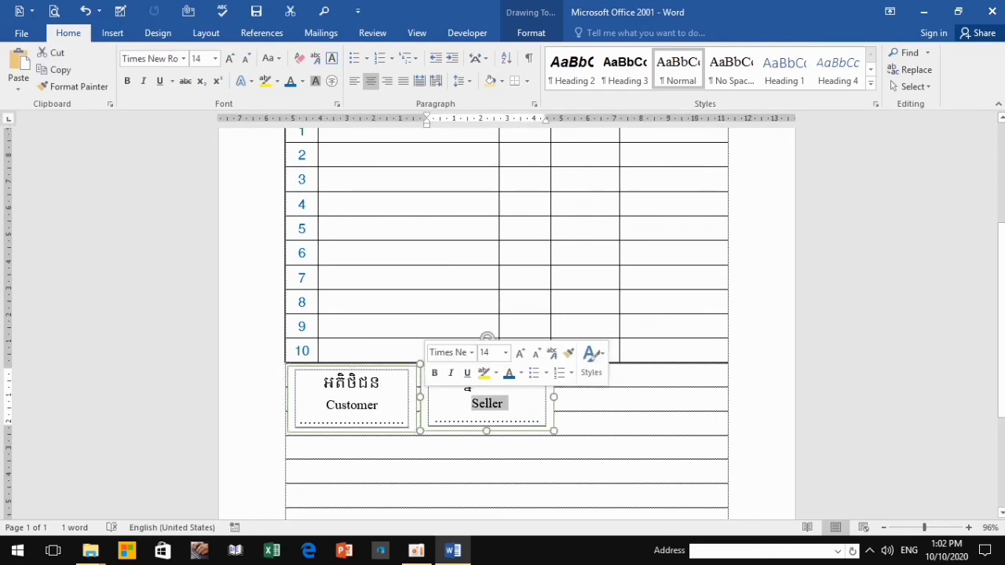
key(Escape)
key(shift+Left)
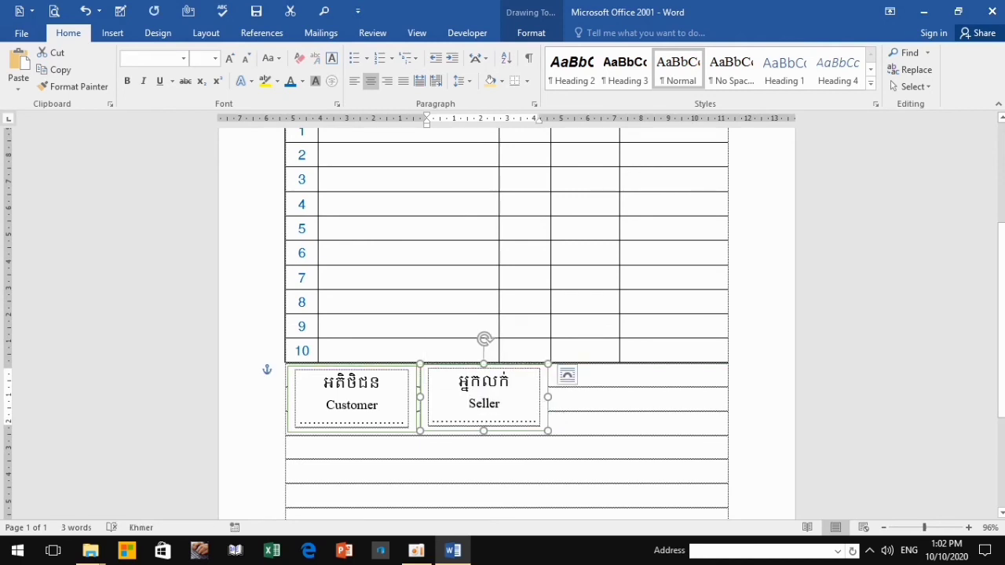
key(Left)
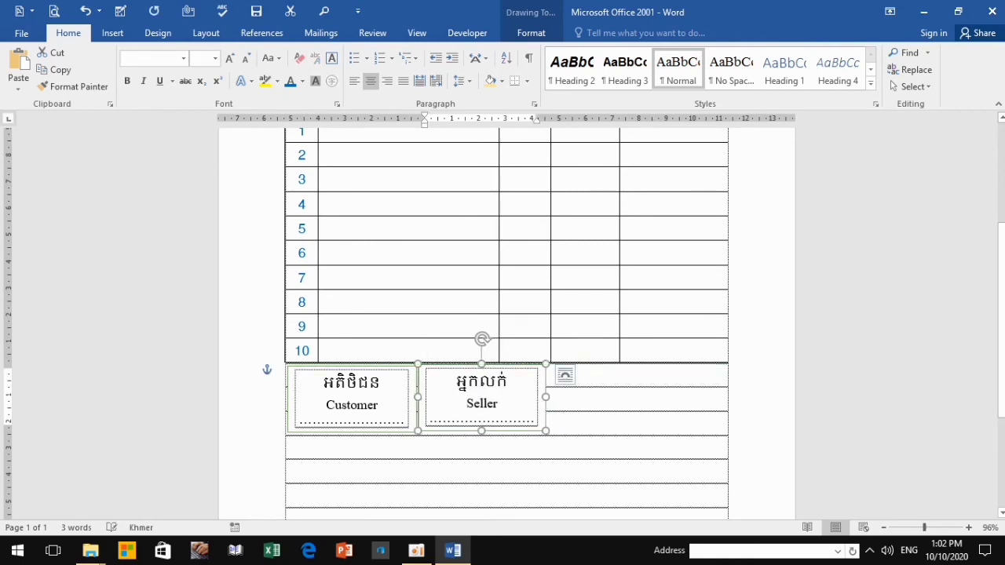
key(Escape)
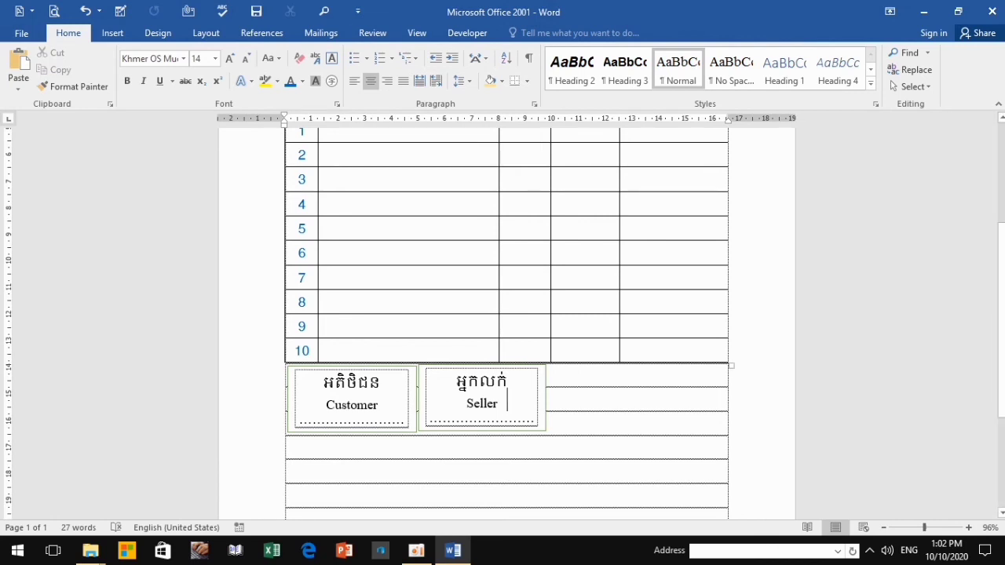
click(113, 32)
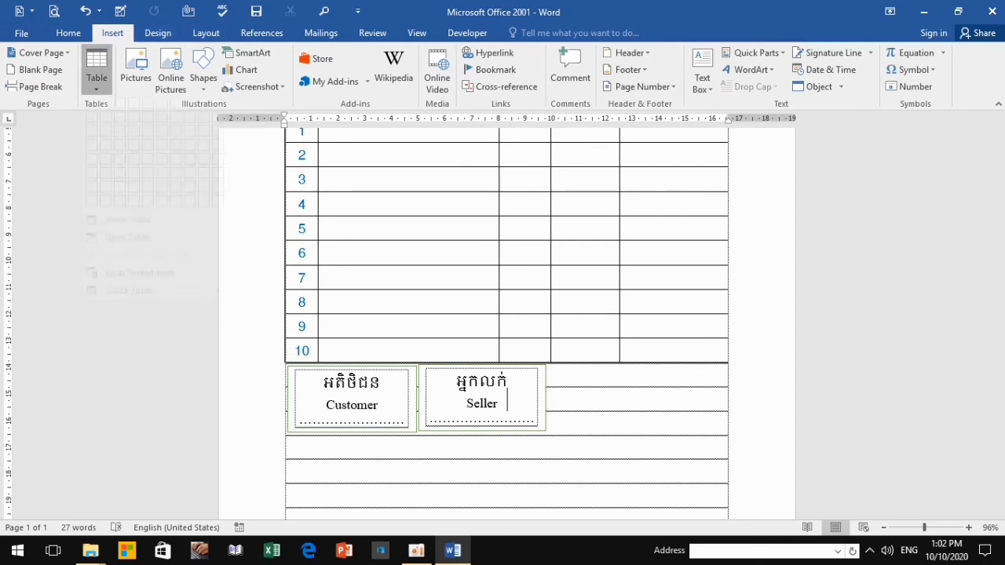
Try drawing a new row beneath row 10 with Draw Table, then undo the stray small table
click(96, 78)
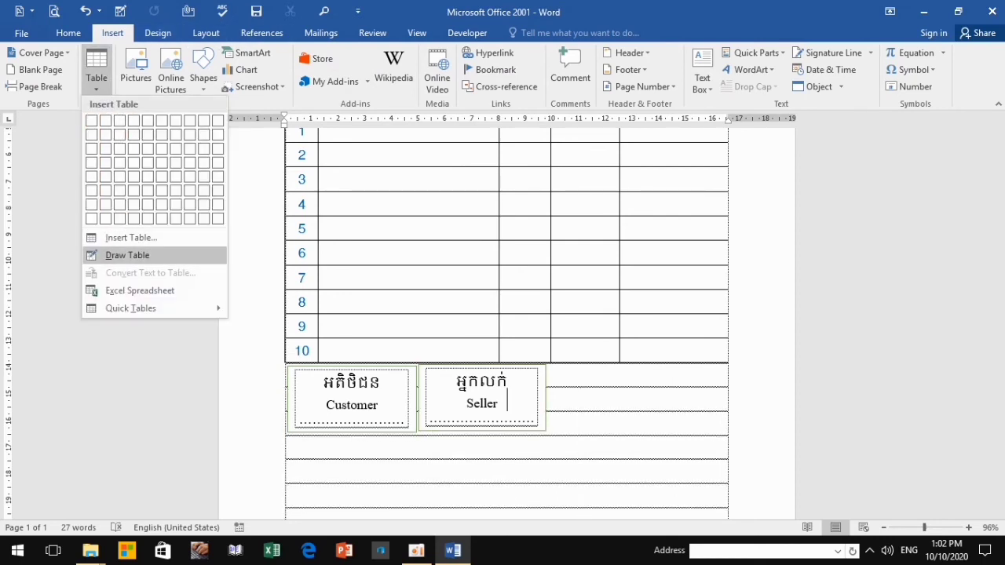
click(128, 256)
drag(619, 366, 727, 384)
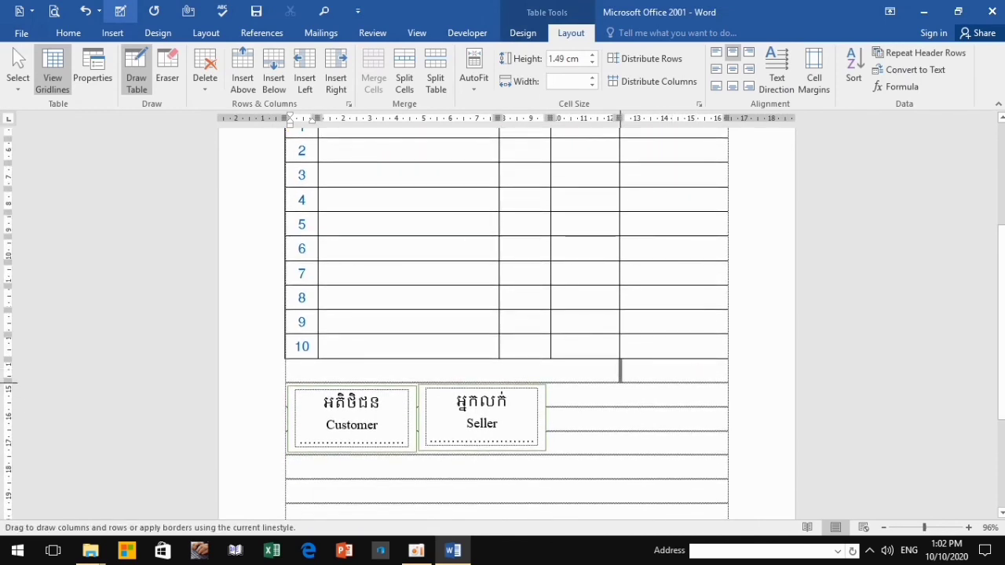
mouse_move(681, 390)
mouse_down()
mouse_move(620, 383)
mouse_move(717, 378)
mouse_up()
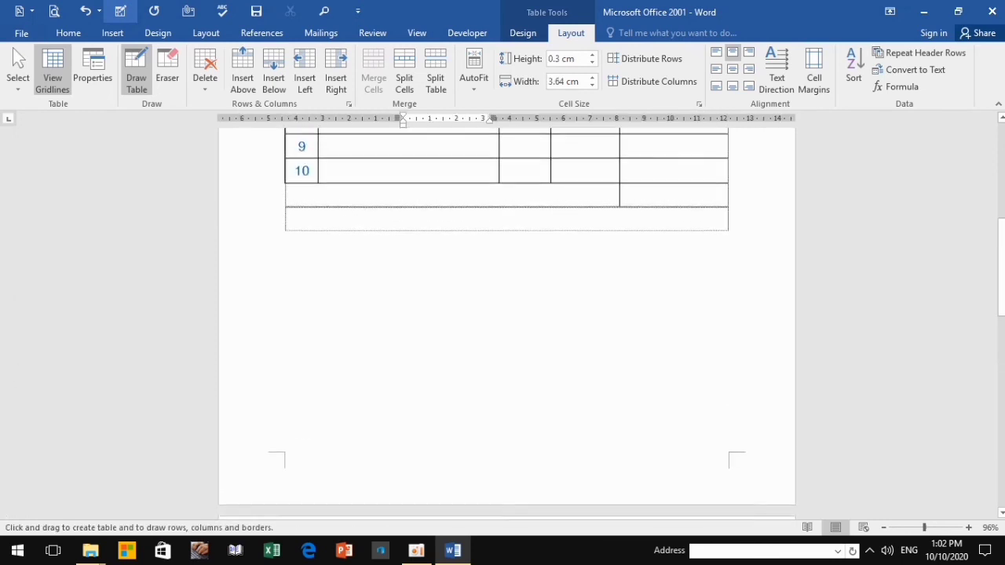
scroll(506, 314, down, 3)
scroll(506, 314, down, 1)
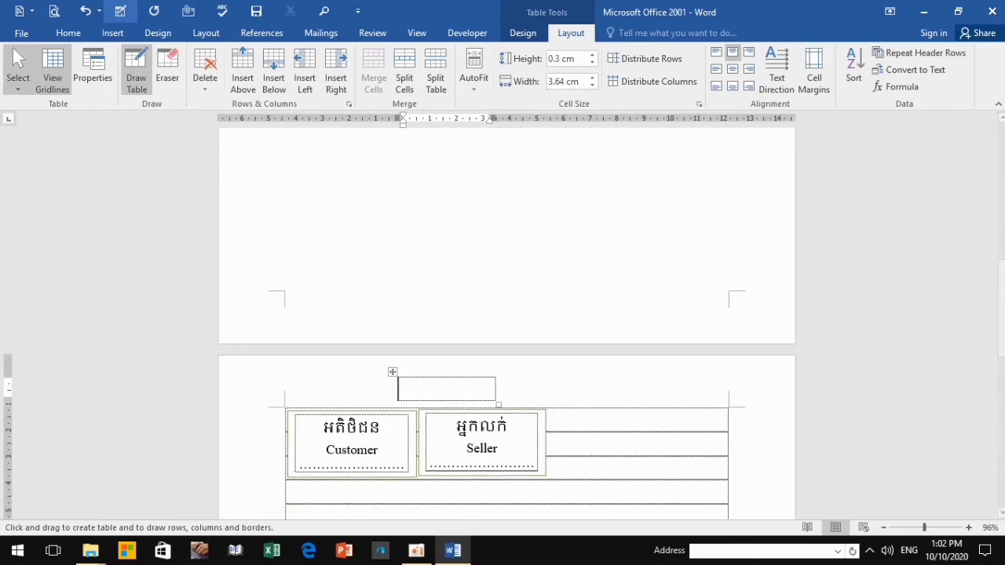
key(ctrl+z)
scroll(506, 314, up, 3)
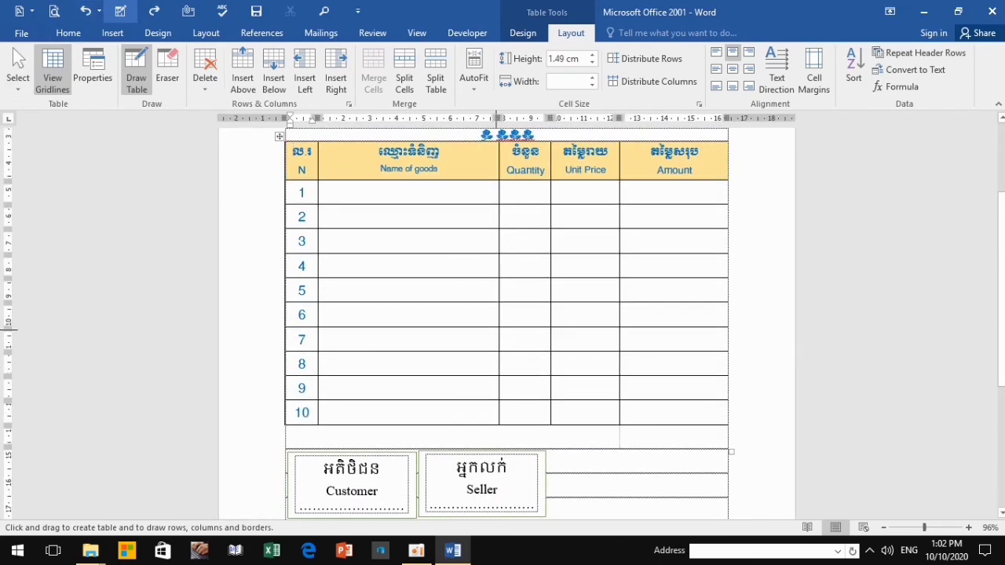
scroll(506, 314, down, 2)
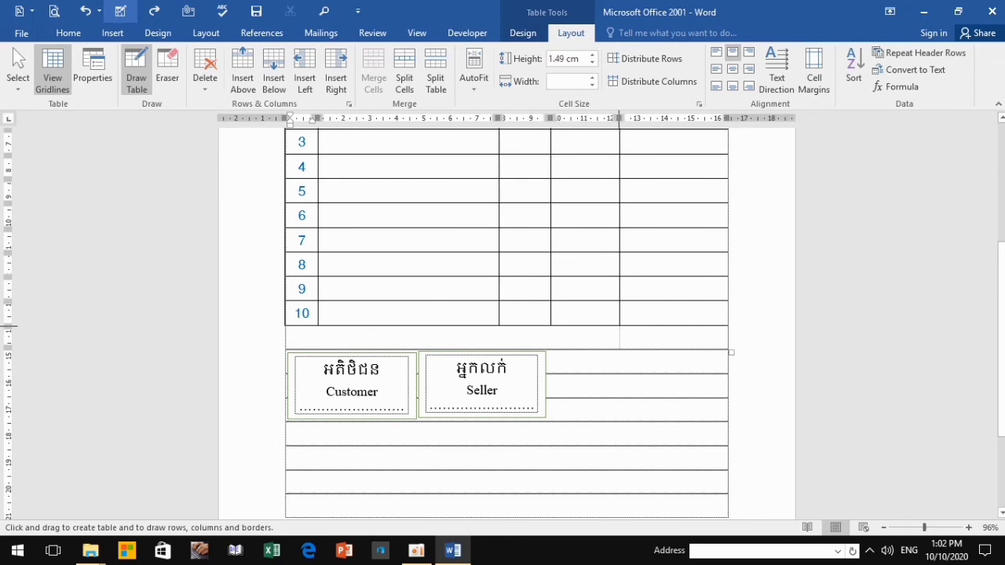
Draw a full-width border under row 10 and erase the leftover partial row below it
drag(621, 338, 672, 350)
drag(286, 321, 707, 320)
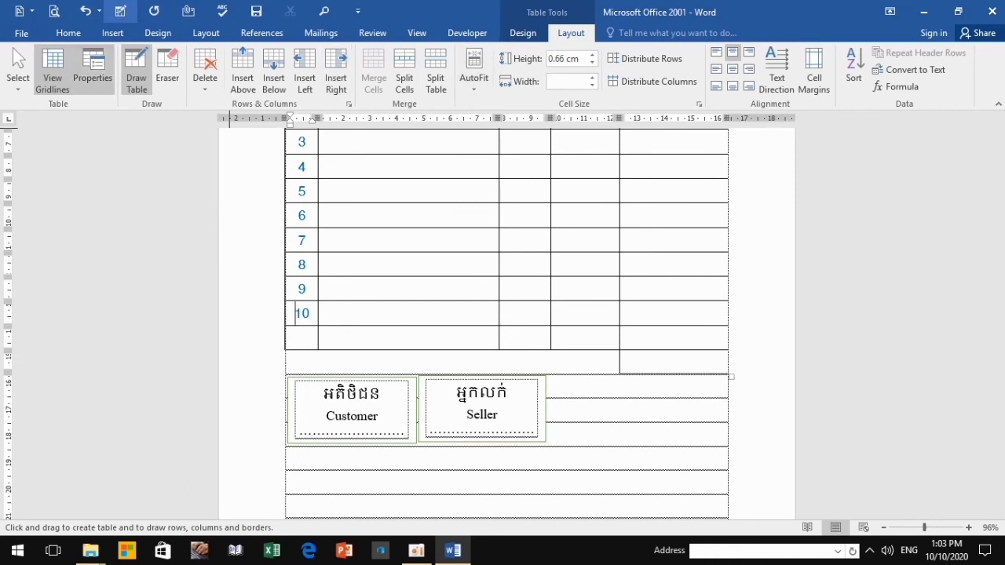
click(167, 77)
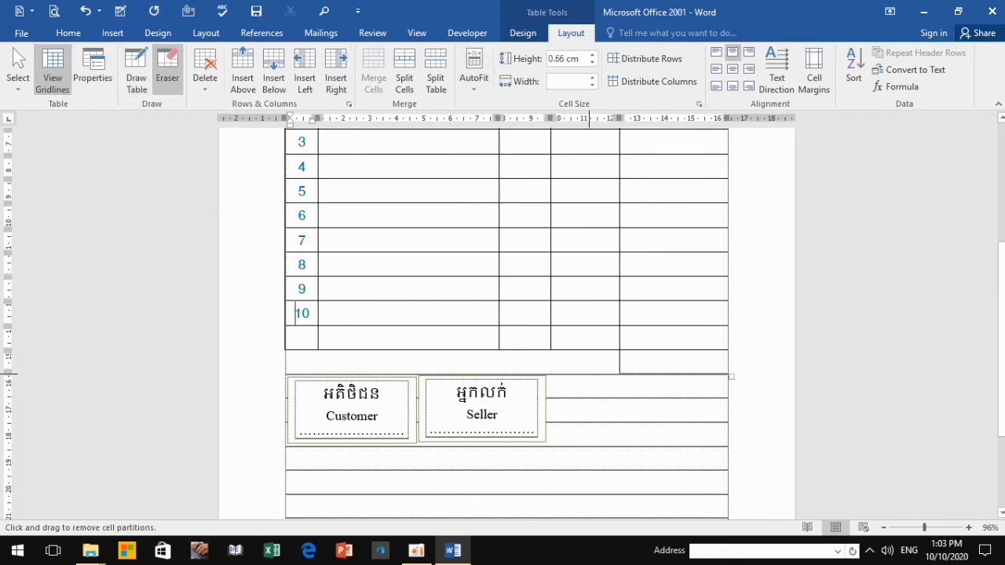
click(448, 346)
click(508, 367)
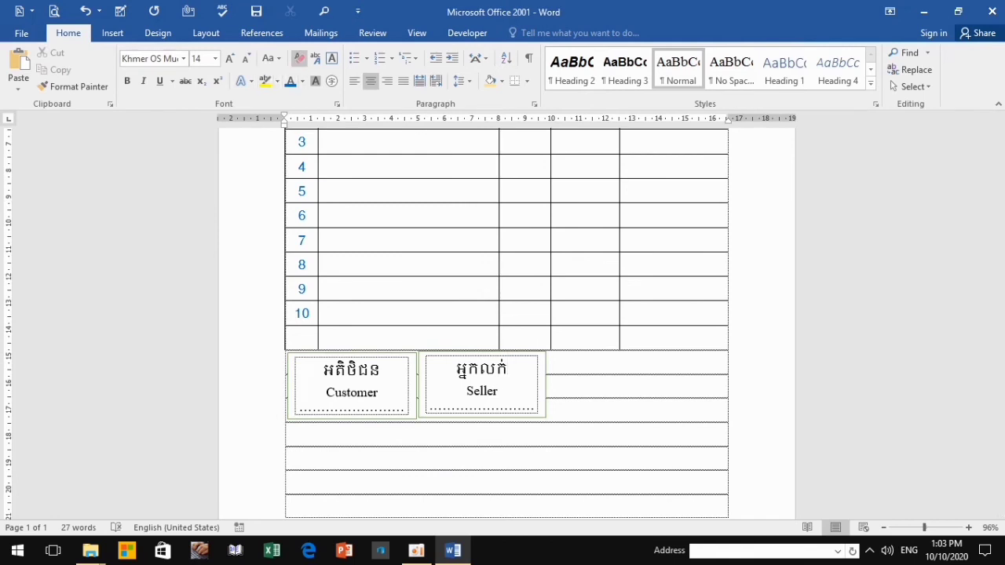
Erase two dividers in the new bottom row with the Layout eraser to merge its cells
click(112, 32)
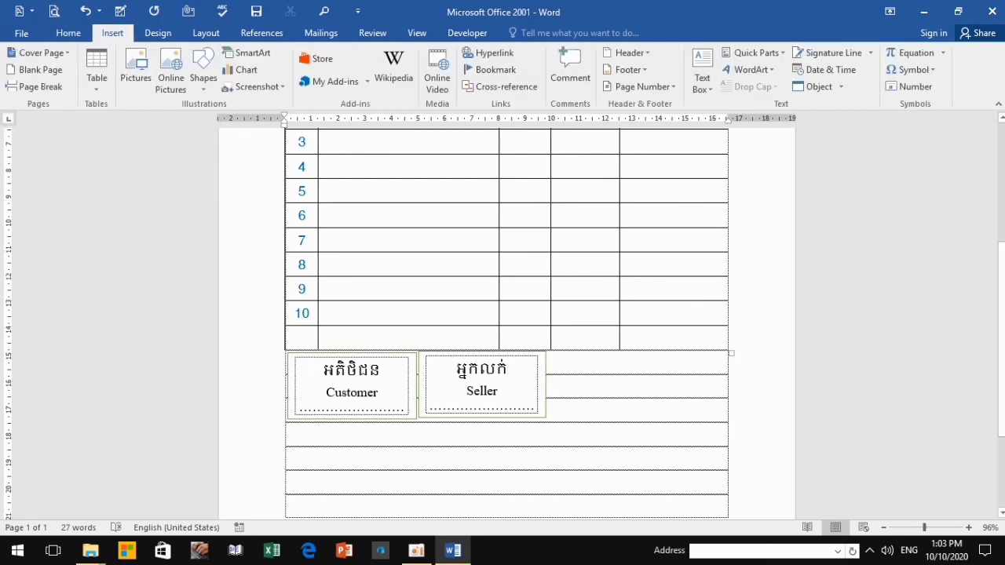
click(97, 74)
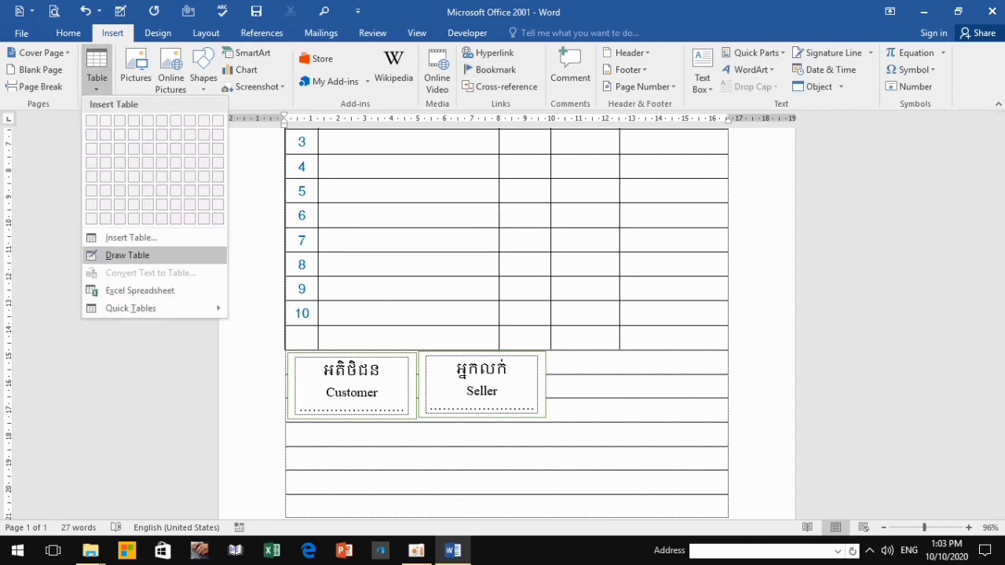
key(Escape)
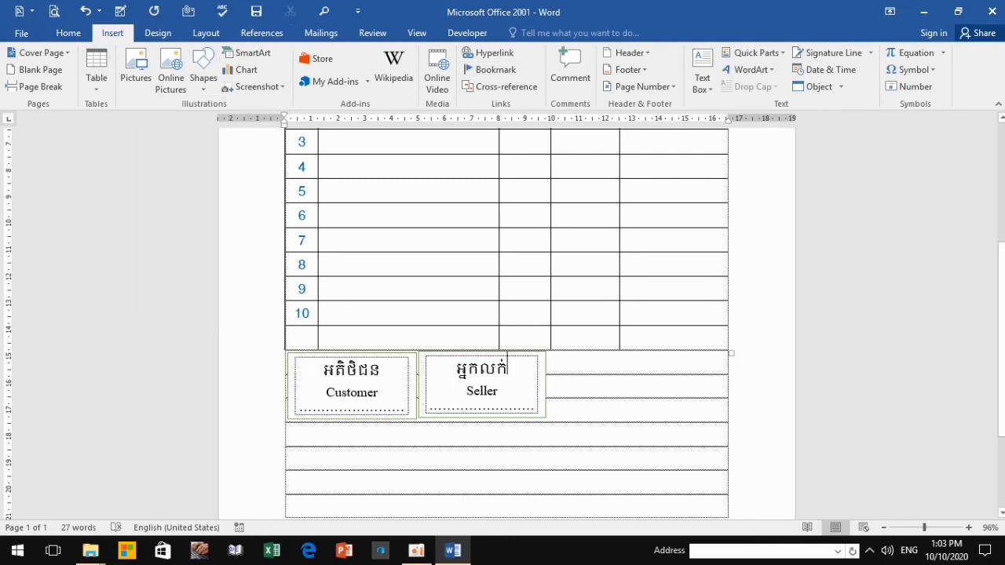
click(523, 32)
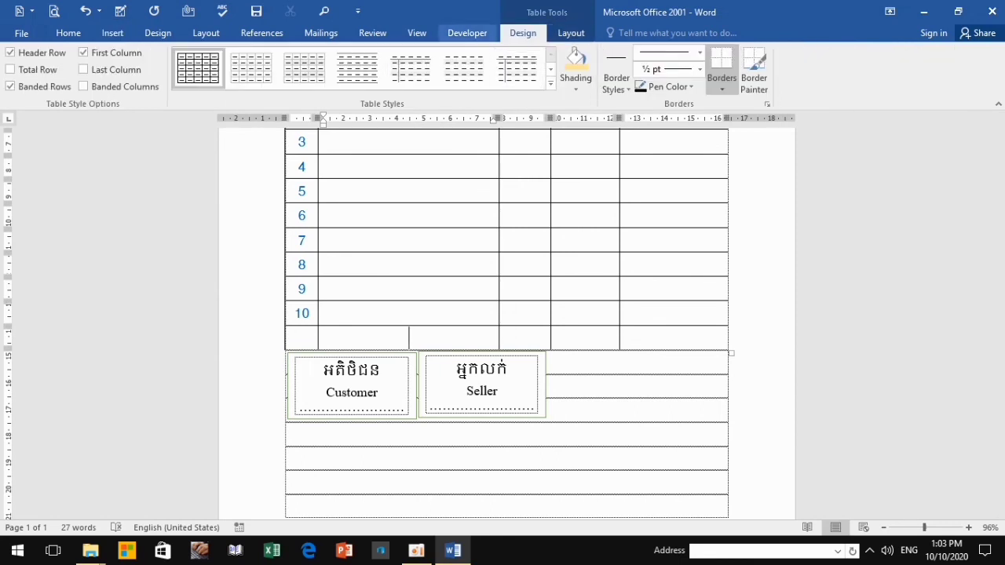
click(571, 32)
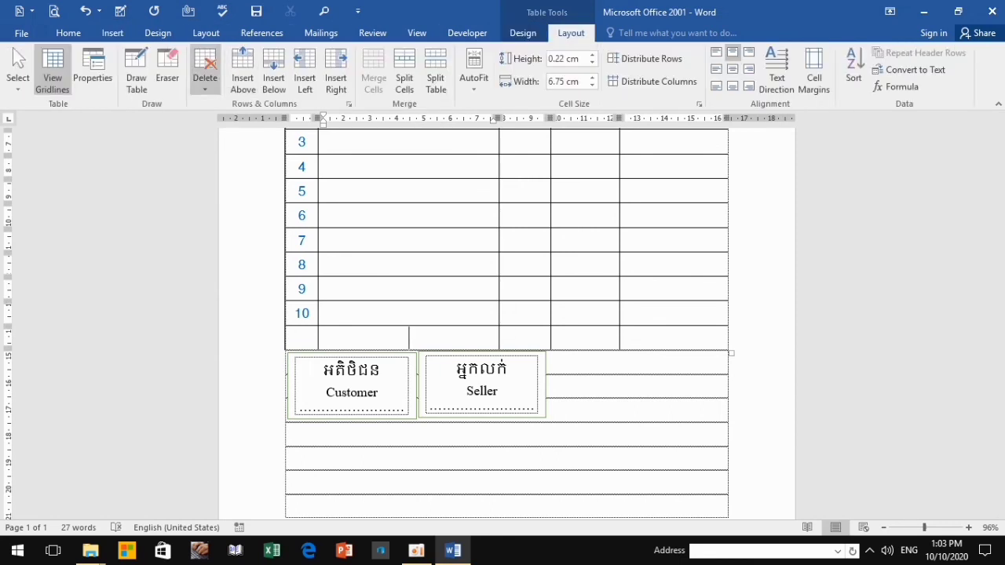
click(167, 71)
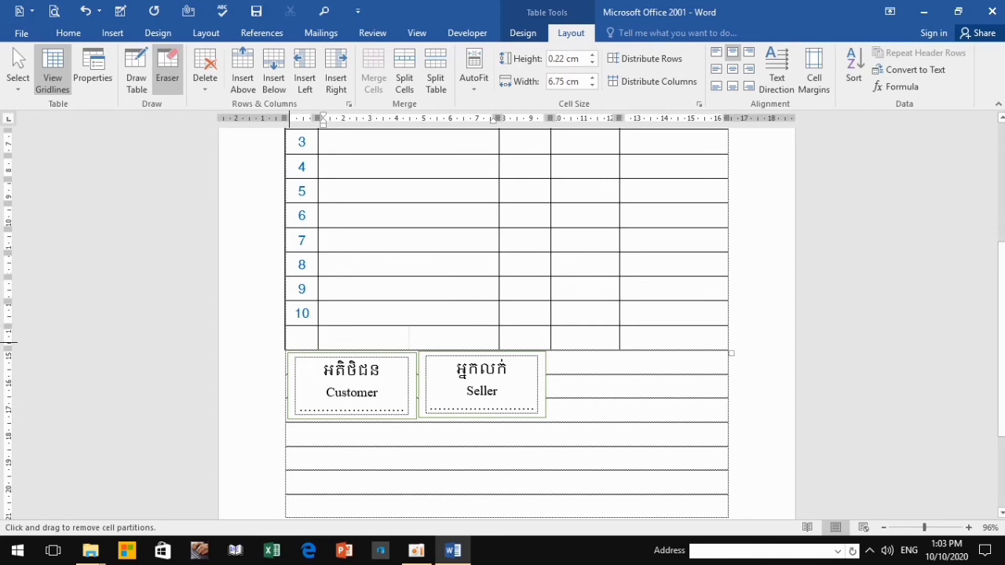
click(409, 339)
click(318, 338)
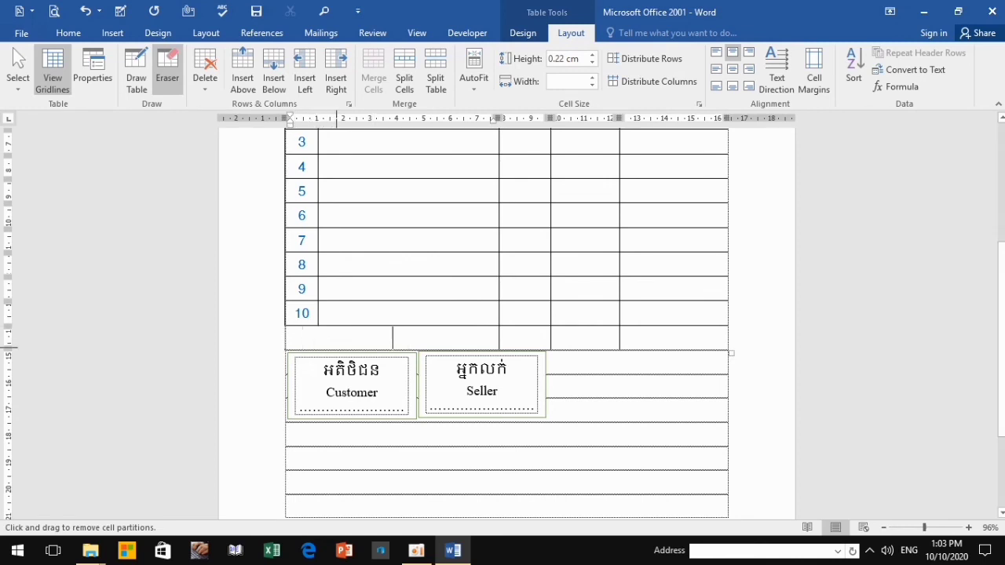
key(Escape)
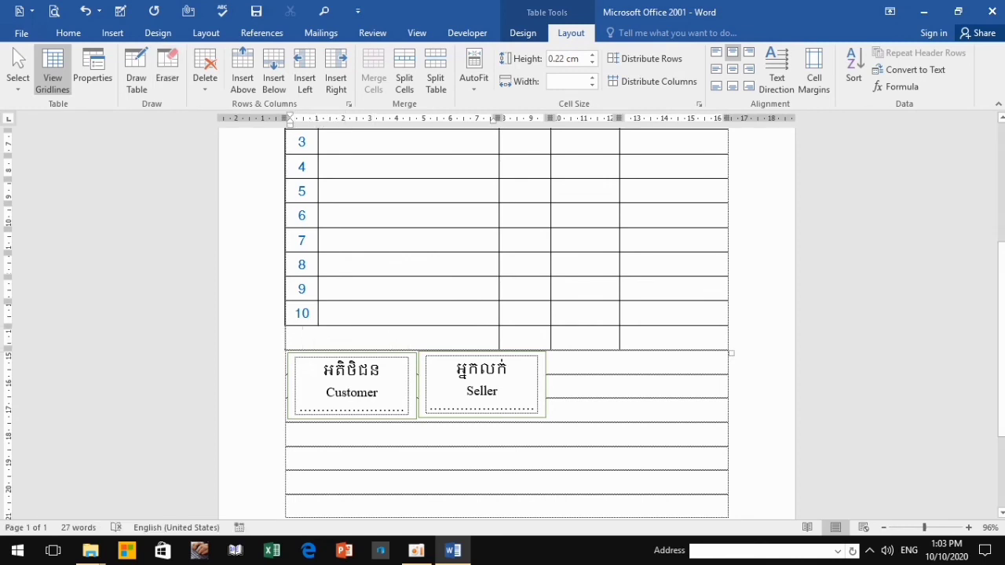
Erase the remaining extra bottom-row dividers, leaving three wider cells, and type Total
click(168, 71)
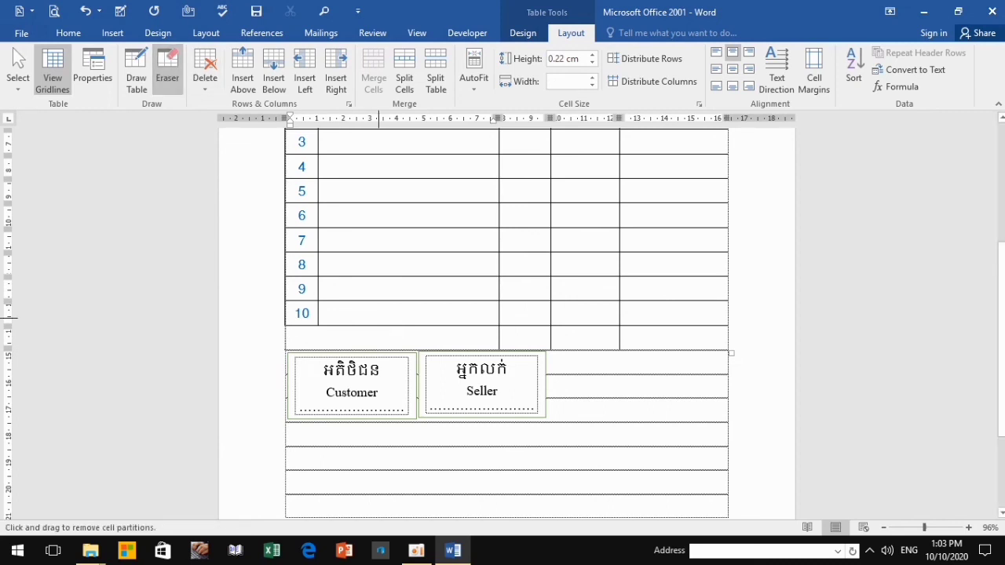
click(499, 338)
click(550, 337)
click(452, 338)
key(Escape)
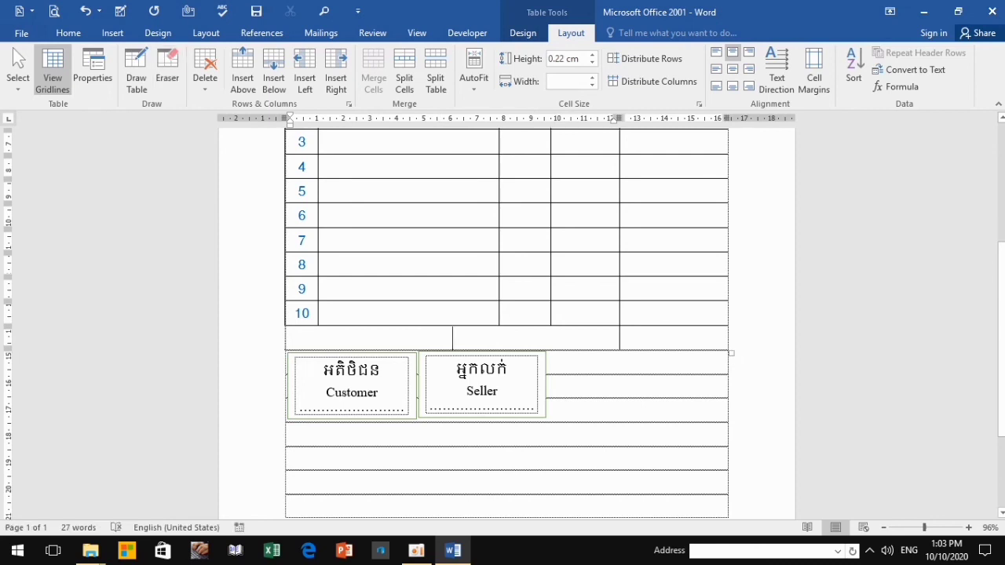
text(s)
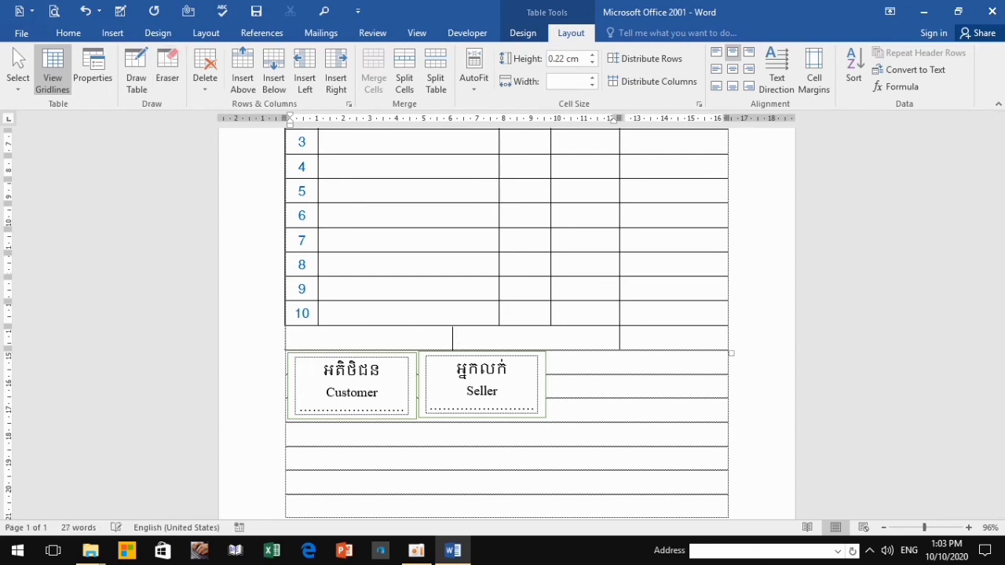
text(To)
text(tal)
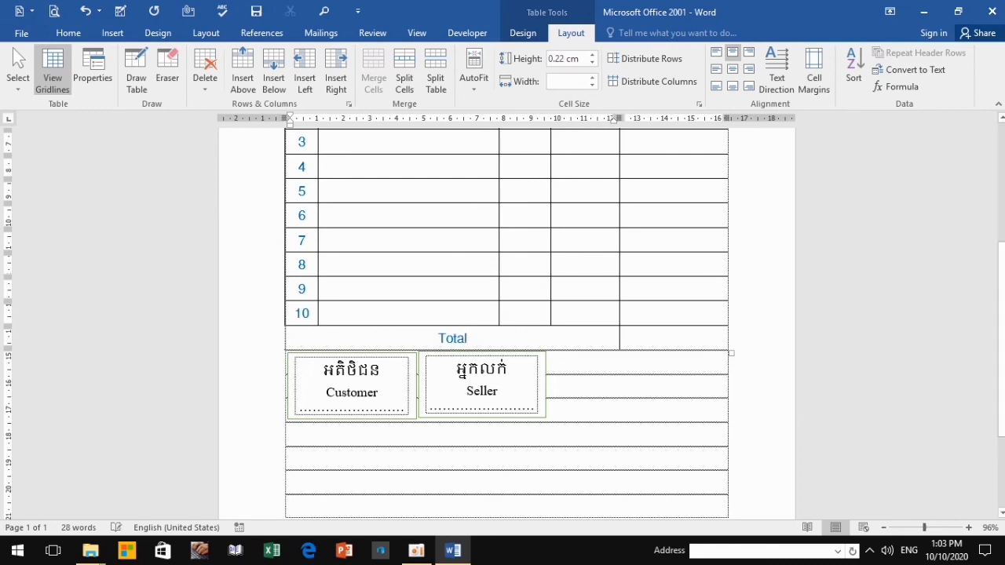
Insert the Khmer word សរុប before Total in the wide label cell and select it
key(Home)
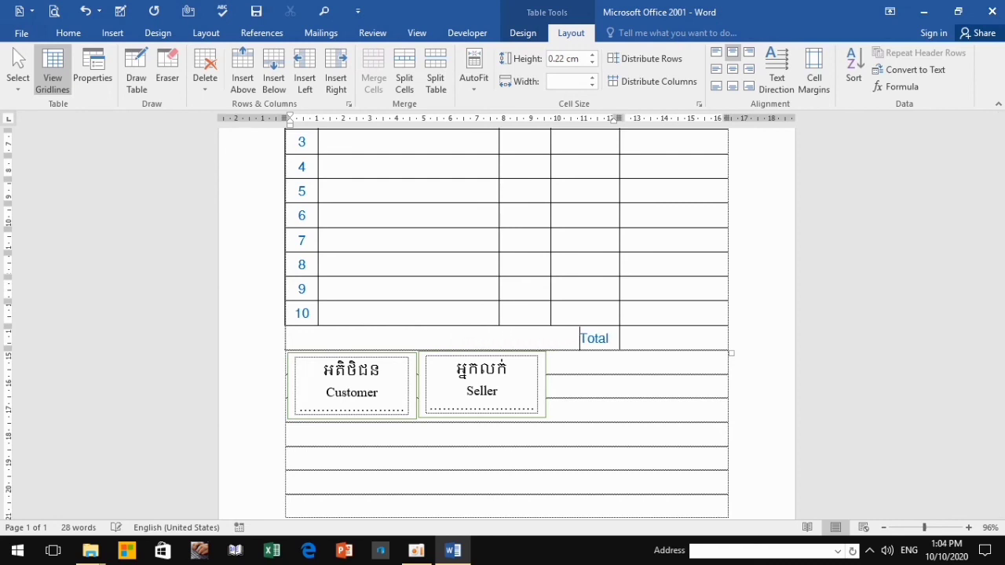
key(alt+shift)
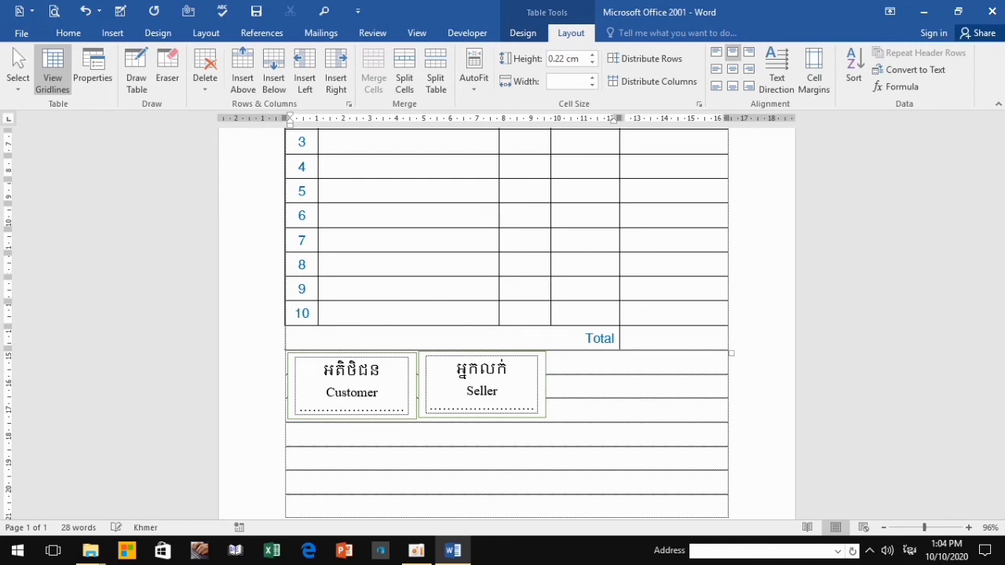
text(ែ)
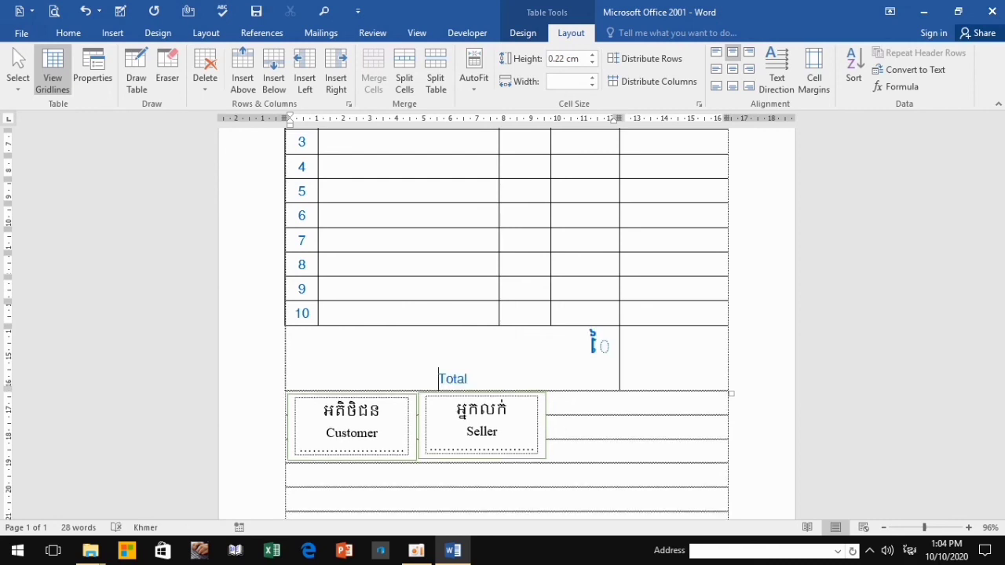
key(BackSpace)
text(សែ)
text(រ)
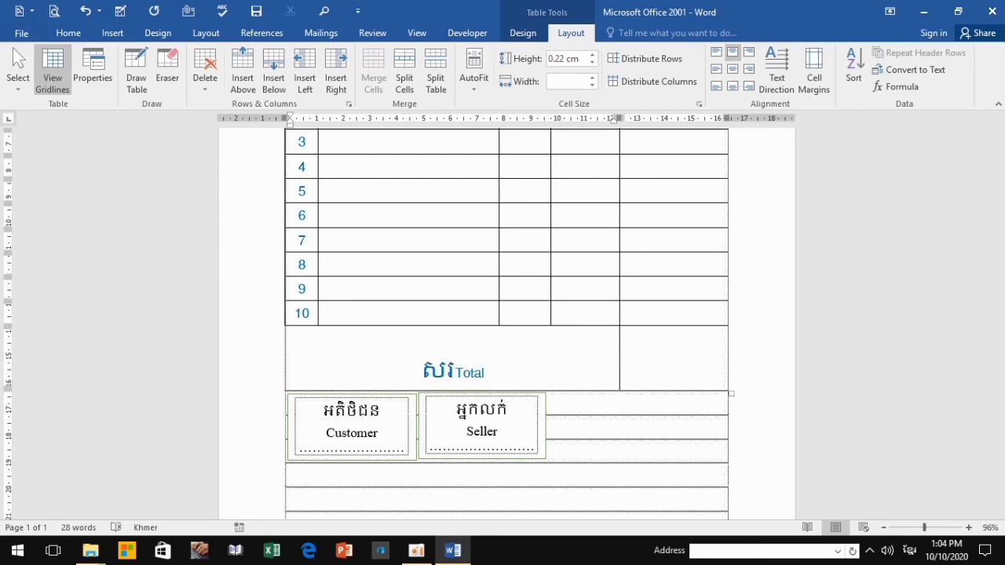
text(ុប)
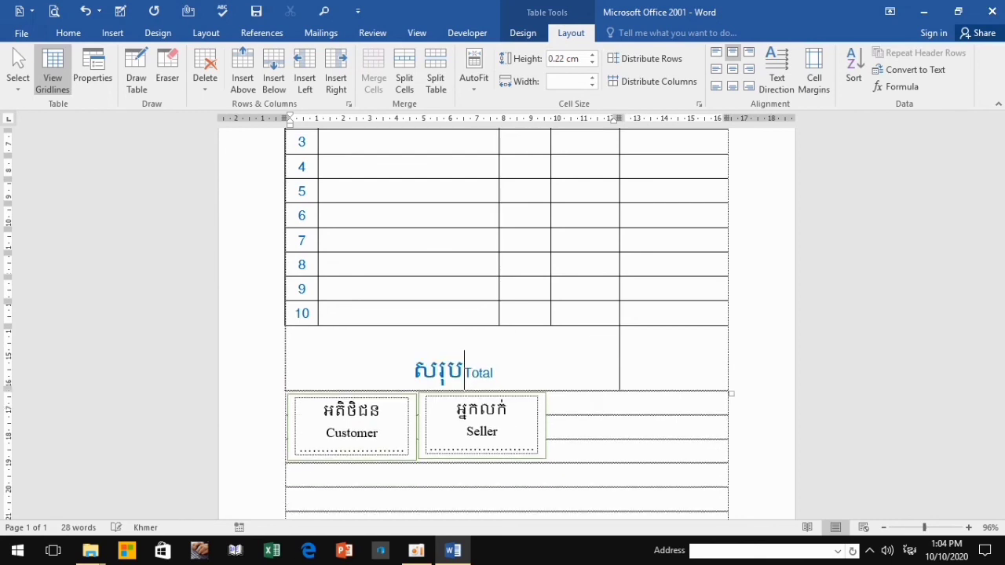
key(shift+Left)
key(shift+Left)
key(shift+Left)
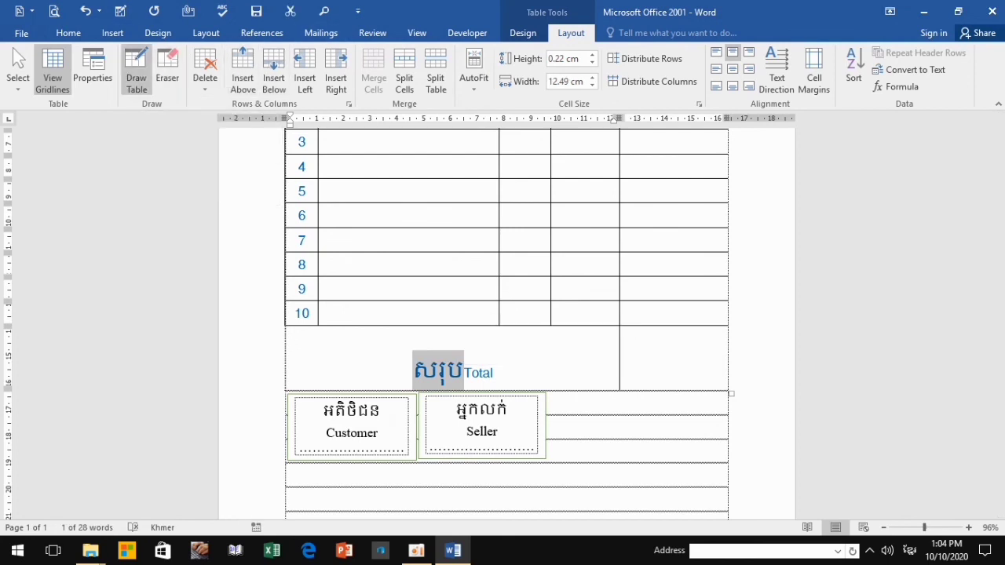
Shrink the Khmer word សរុប down to size 14 from the Home tab
click(68, 32)
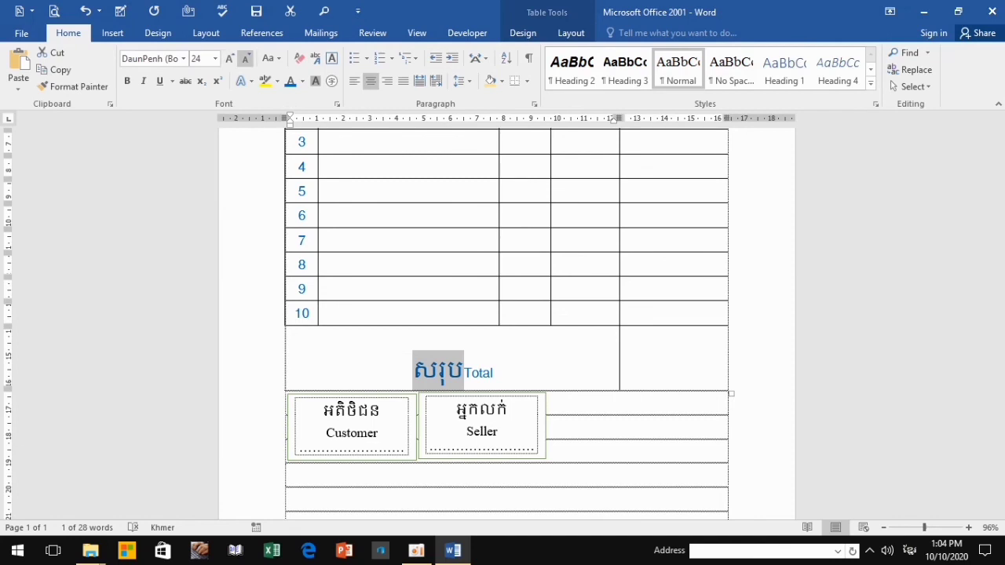
click(246, 59)
click(245, 58)
click(245, 58)
click(245, 58)
click(246, 58)
click(246, 58)
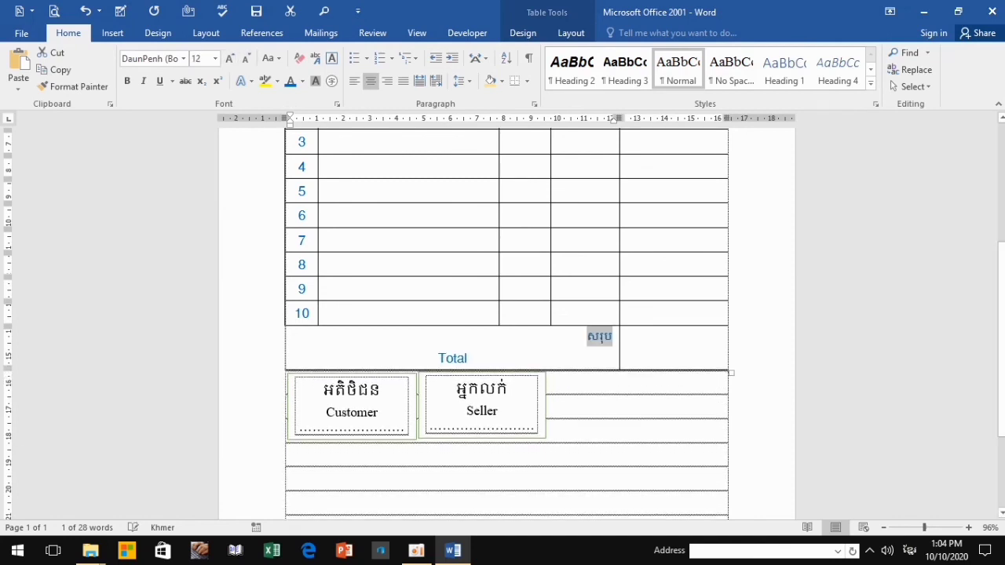
click(674, 347)
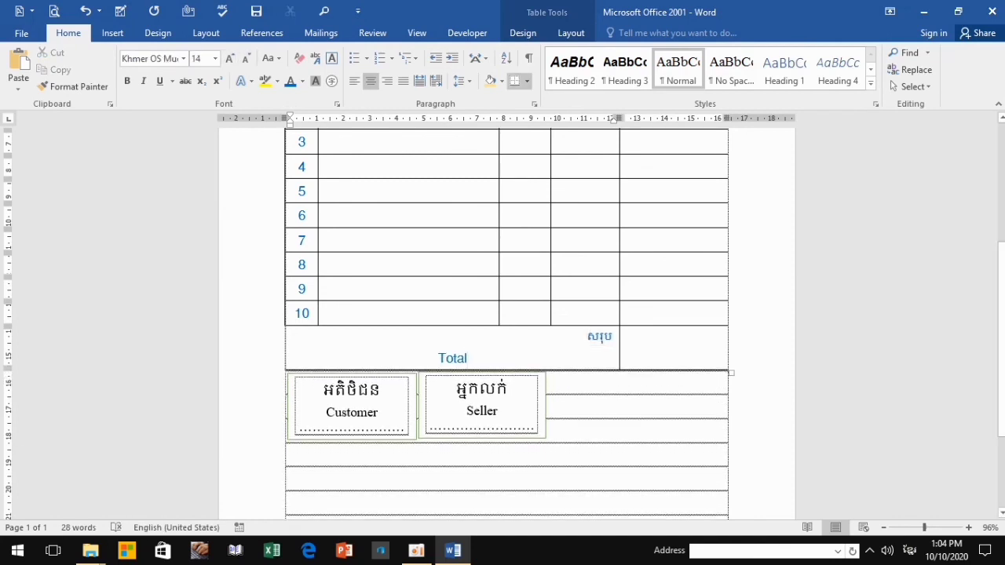
Join សរុប onto Total's line as សរុបTotal and grow សរុប one size
click(469, 358)
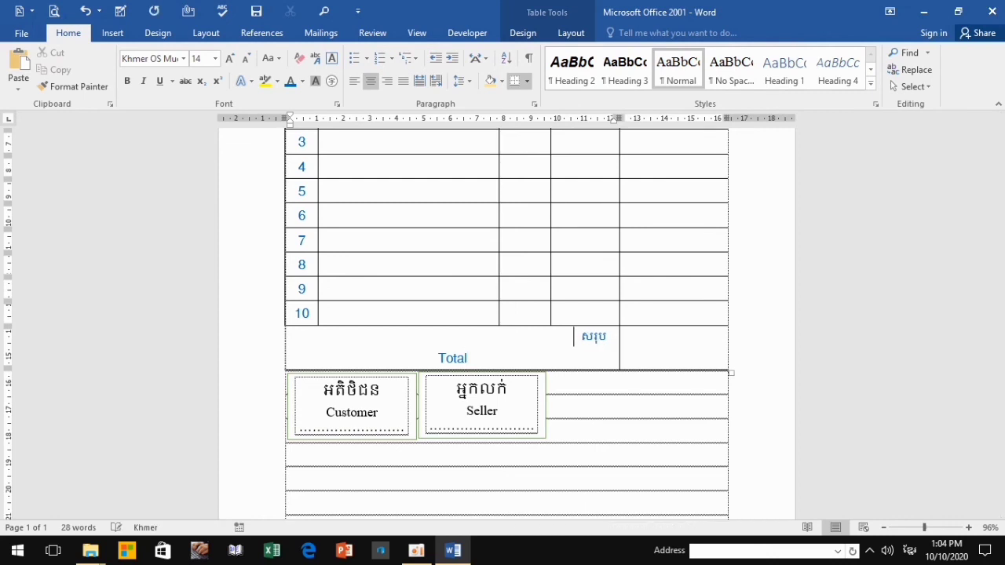
key(BackSpace)
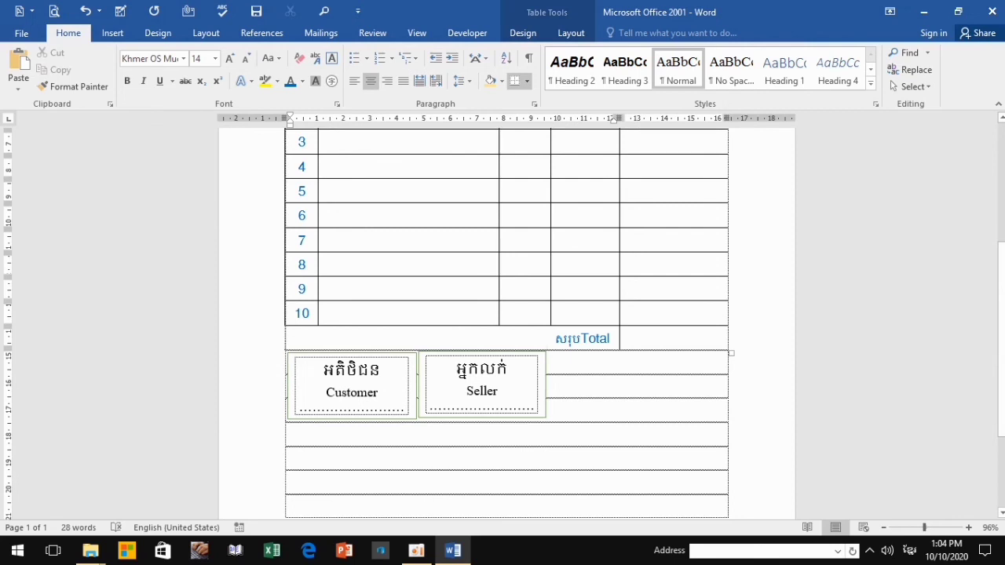
key(shift+Left)
key(shift+Left)
key(shift+Left)
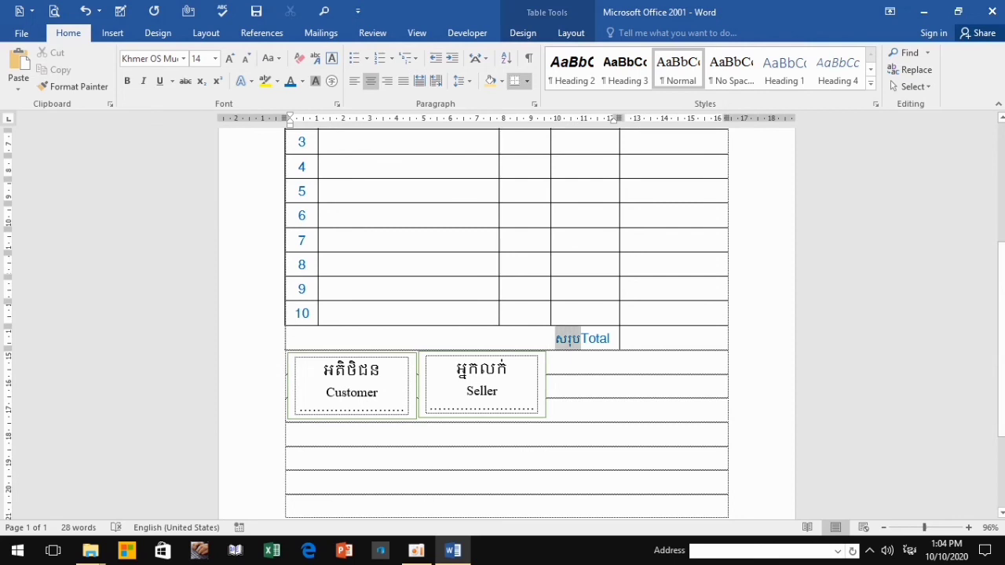
click(229, 58)
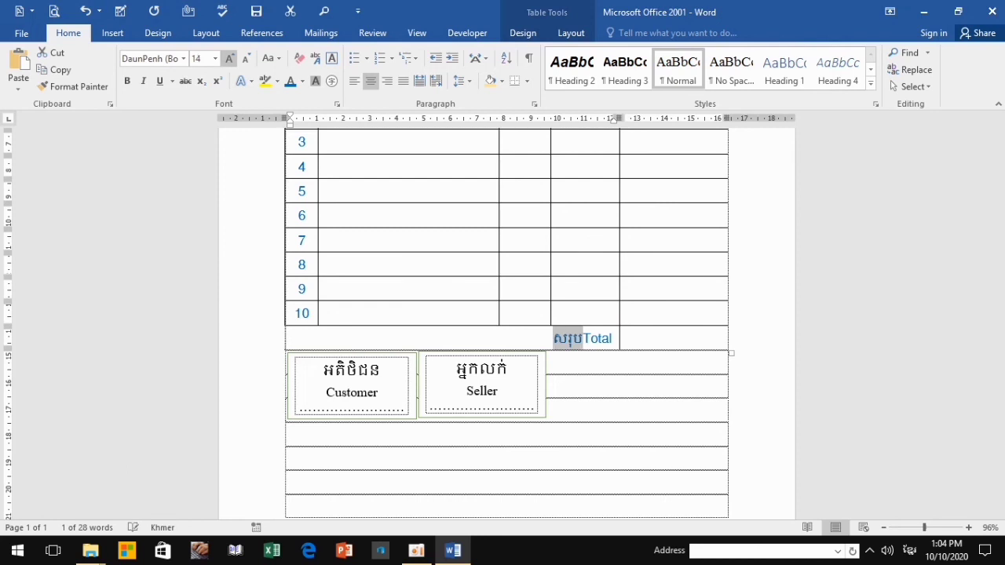
click(508, 367)
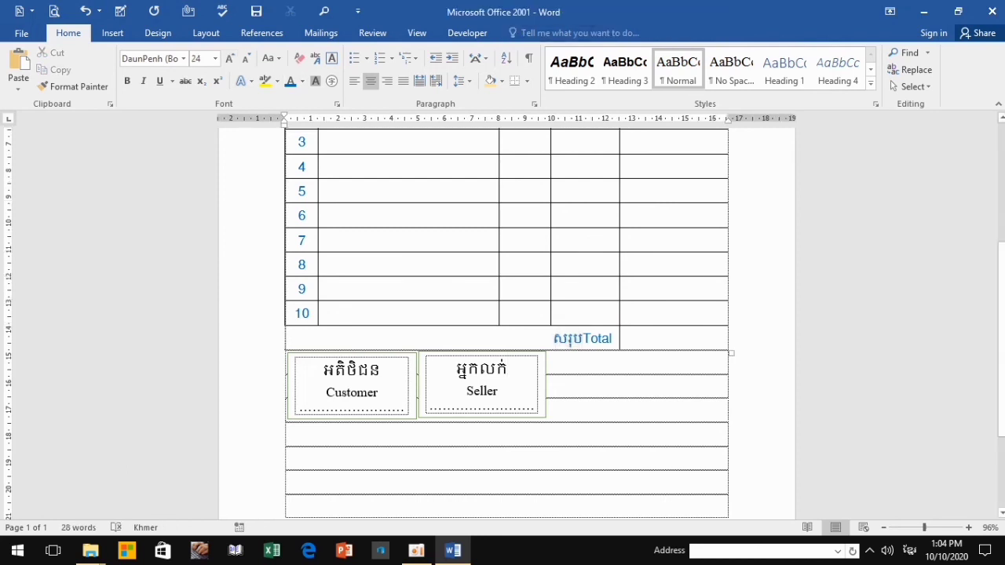
Select the last cell of the Total row
click(674, 338)
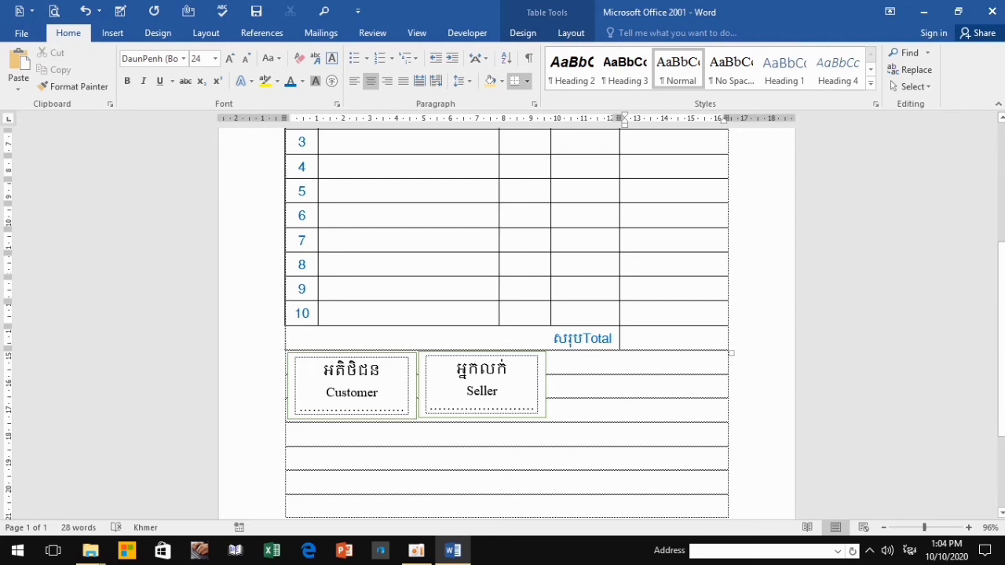
click(508, 368)
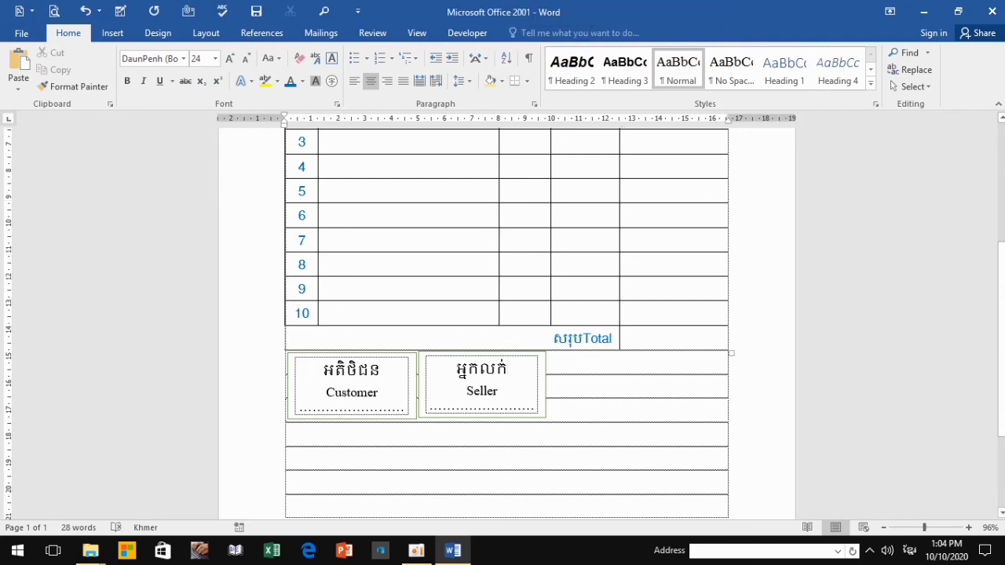
click(623, 338)
Shade the Total row's last cell with a blue standard colour, then review the receipt
click(502, 81)
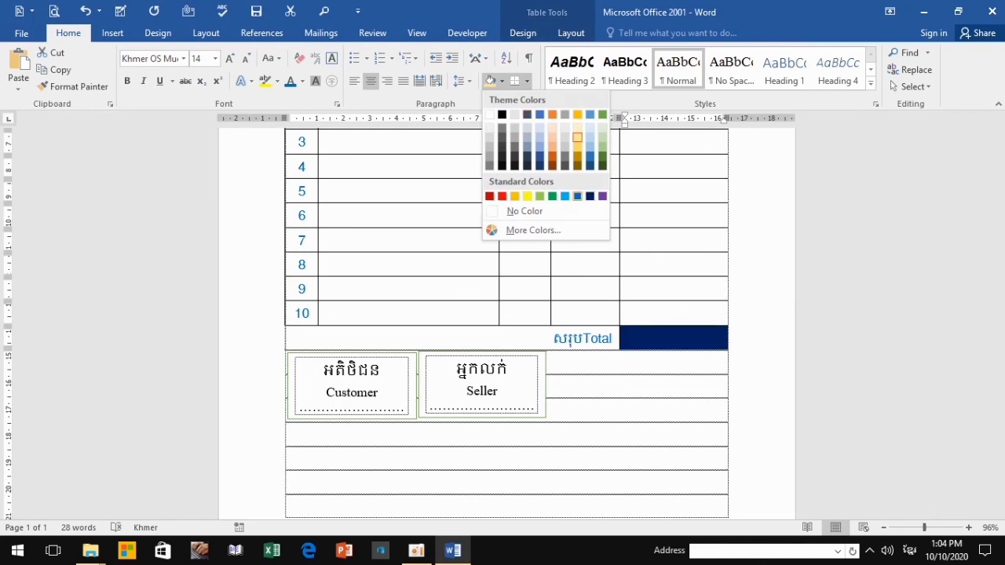
click(565, 195)
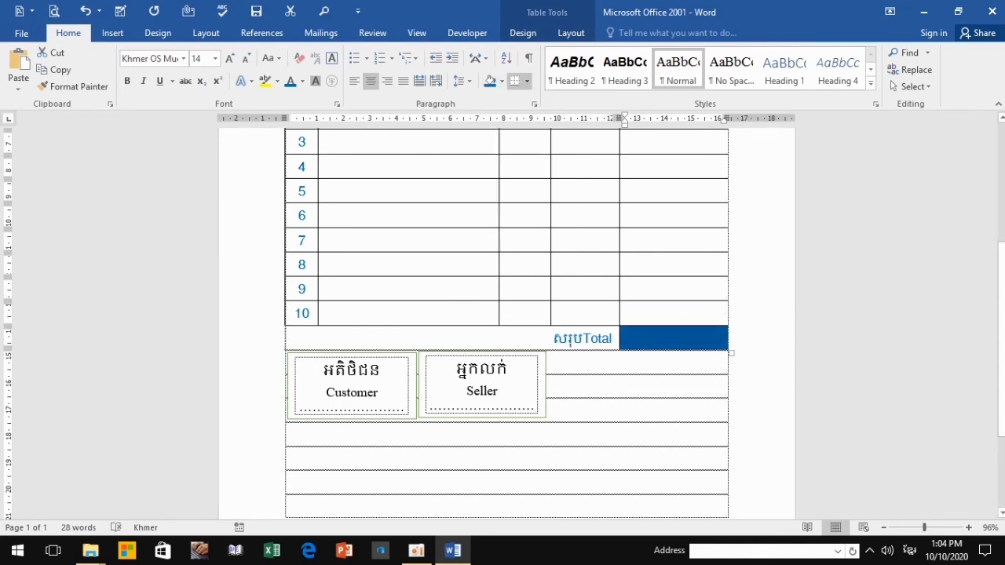
click(674, 338)
scroll(508, 322, up, 2)
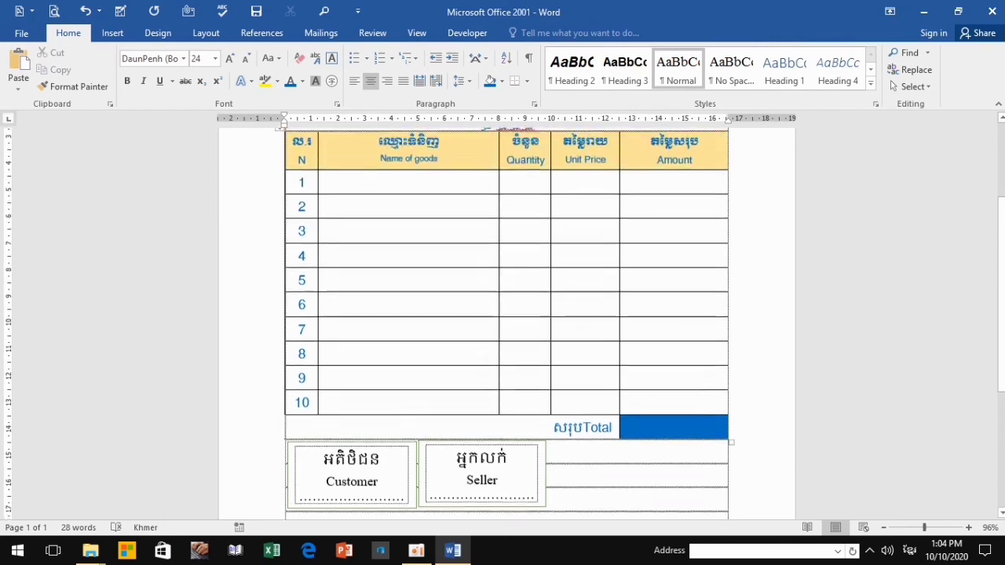
scroll(508, 322, up, 2)
scroll(507, 322, up, 1)
scroll(507, 321, down, 2)
scroll(507, 322, down, 3)
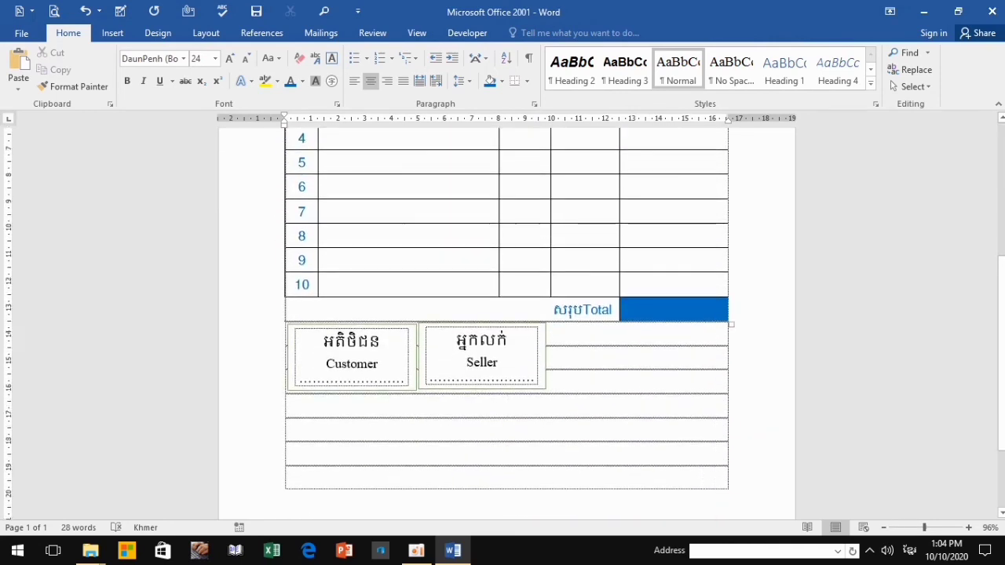
scroll(507, 322, up, 5)
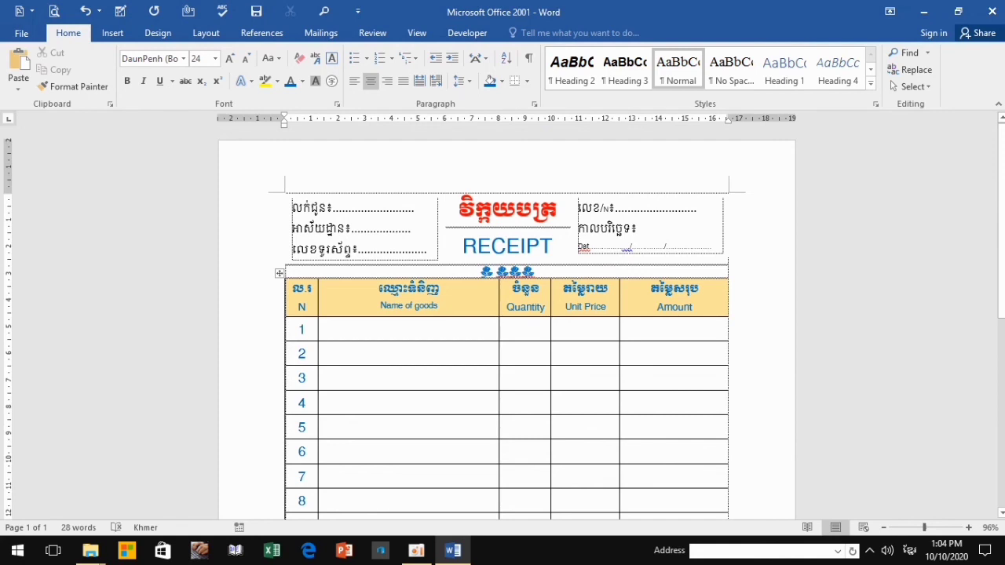
mouse_move(318, 273)
click(480, 272)
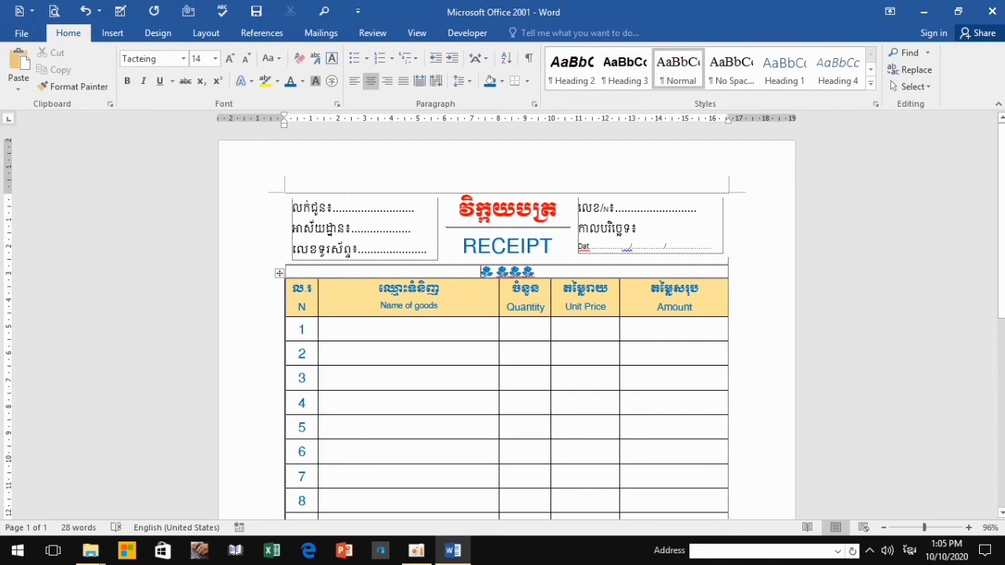
click(280, 273)
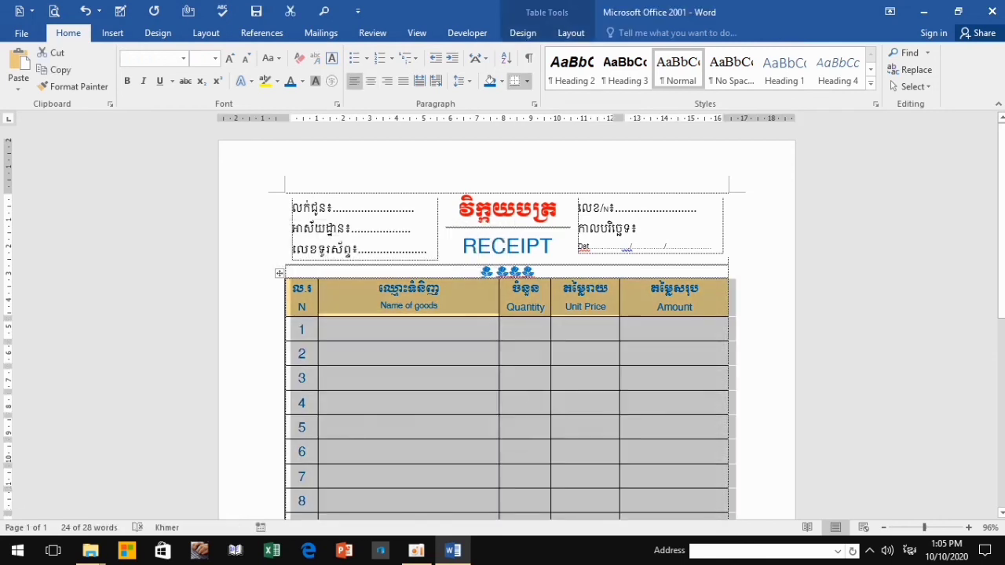
click(507, 208)
click(507, 271)
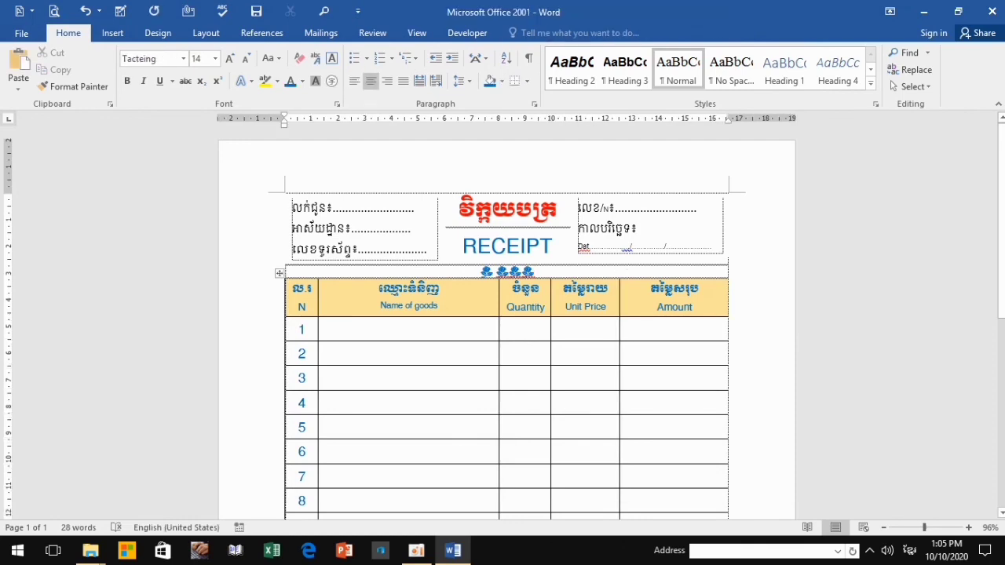
scroll(507, 322, down, 2)
scroll(506, 321, up, 2)
scroll(507, 322, down, 3)
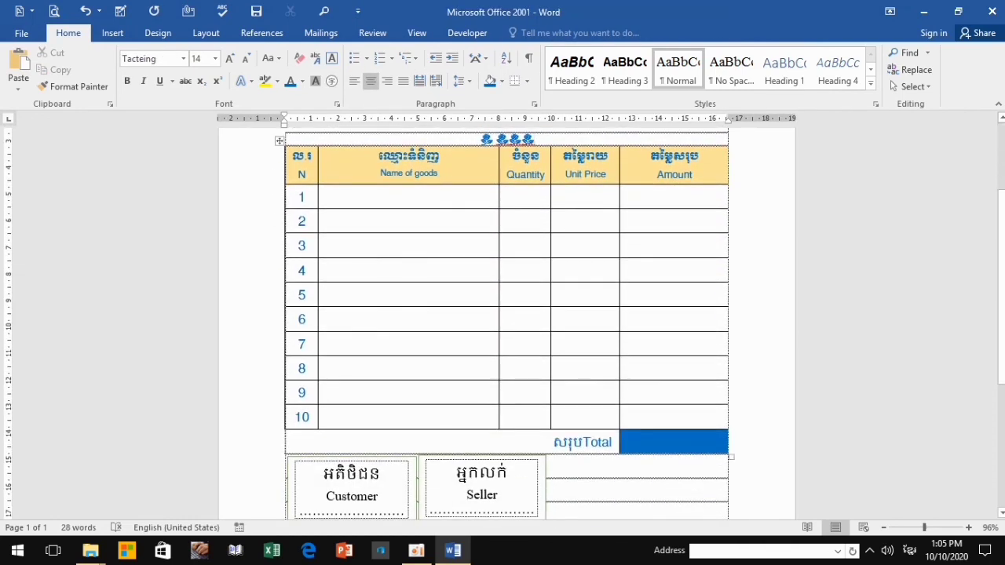
scroll(506, 322, down, 5)
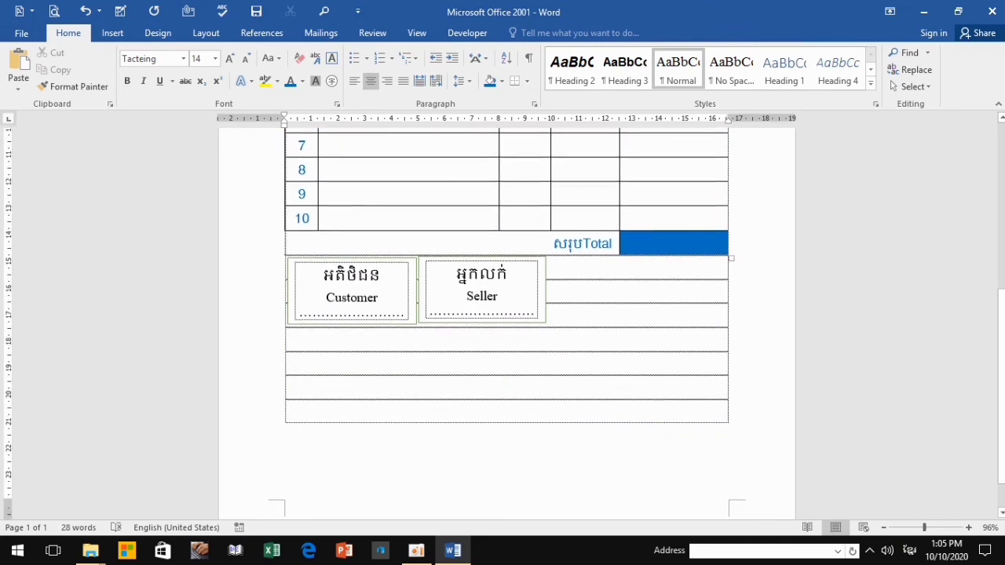
scroll(571, 445, up, 5)
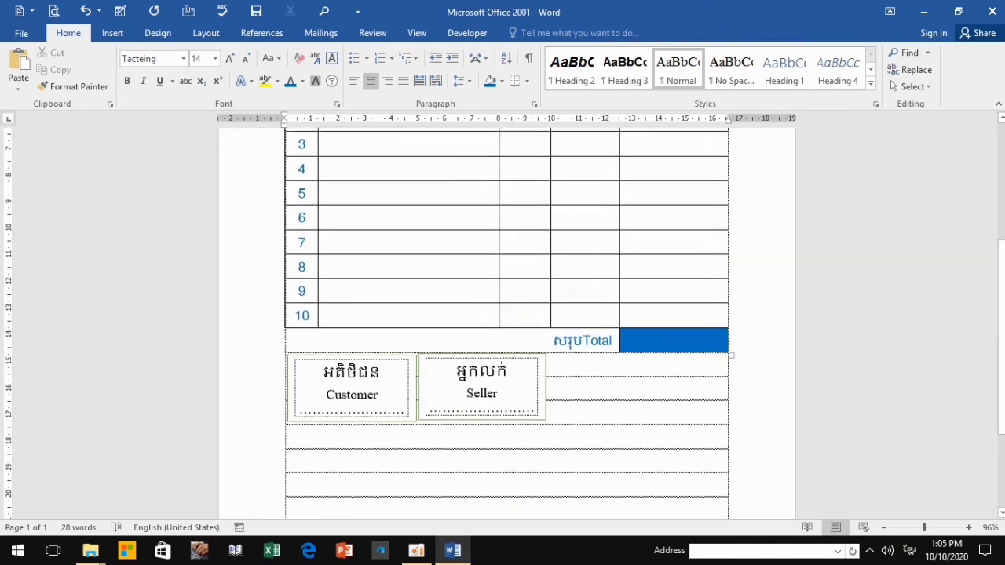